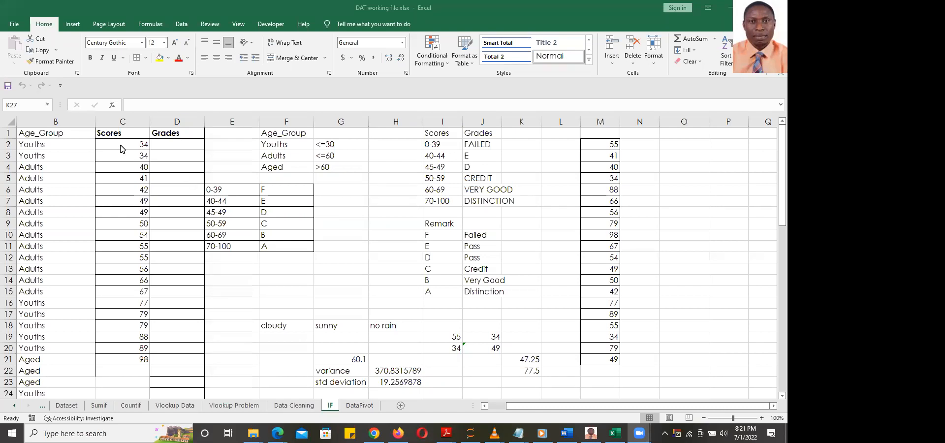
Select the Scores column, then highlight the repeated scores 34, 49 and 55
left_click_drag(121, 143, 124, 355)
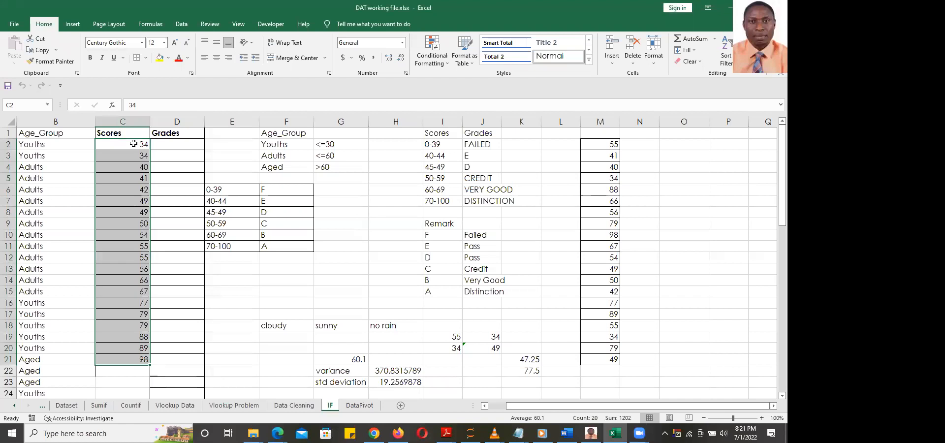
left_click_drag(133, 143, 119, 360)
left_click(138, 143)
left_click_drag(138, 143, 135, 155)
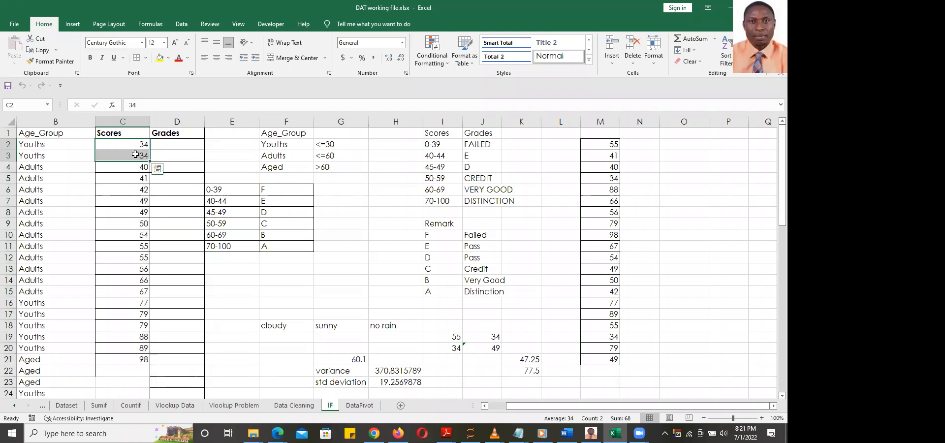
left_click_drag(135, 200, 135, 210)
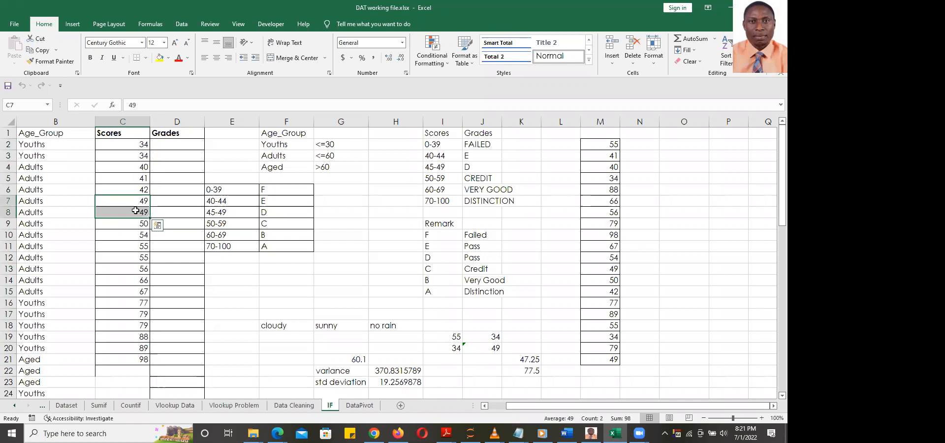
left_click(131, 249)
left_click_drag(132, 250, 136, 259)
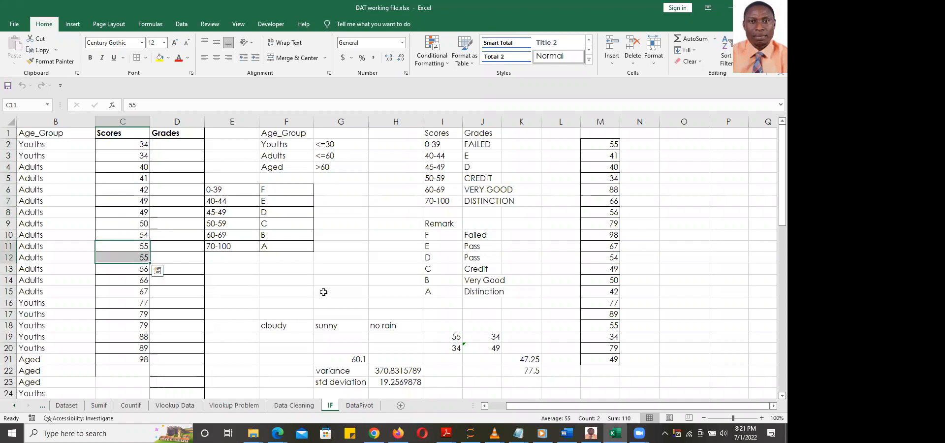
Enter =MODE.MULT(C2:C21) in G14 to get the mode, 34
left_click(328, 278)
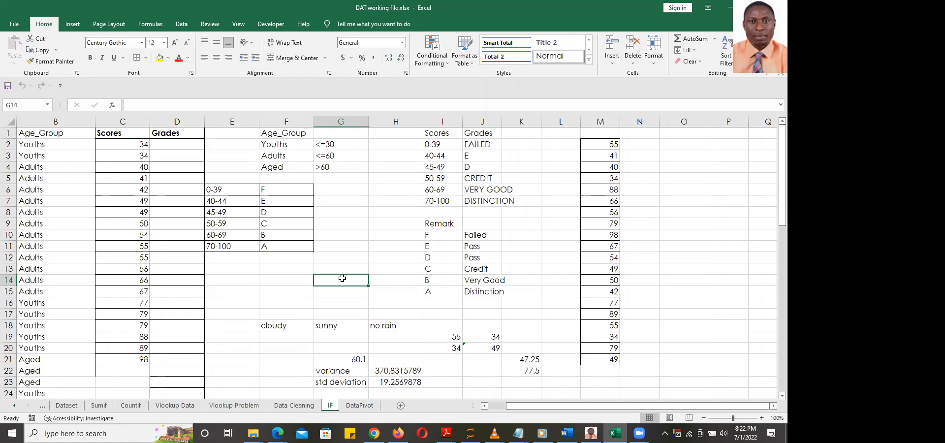
type("=")
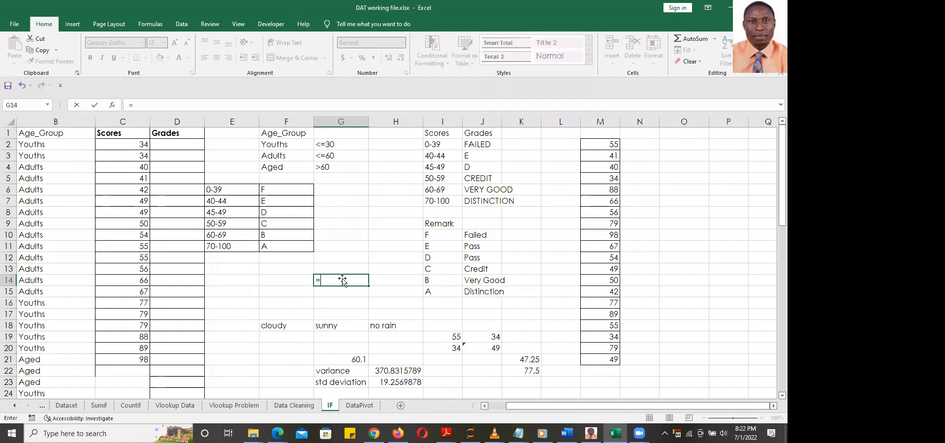
type("m")
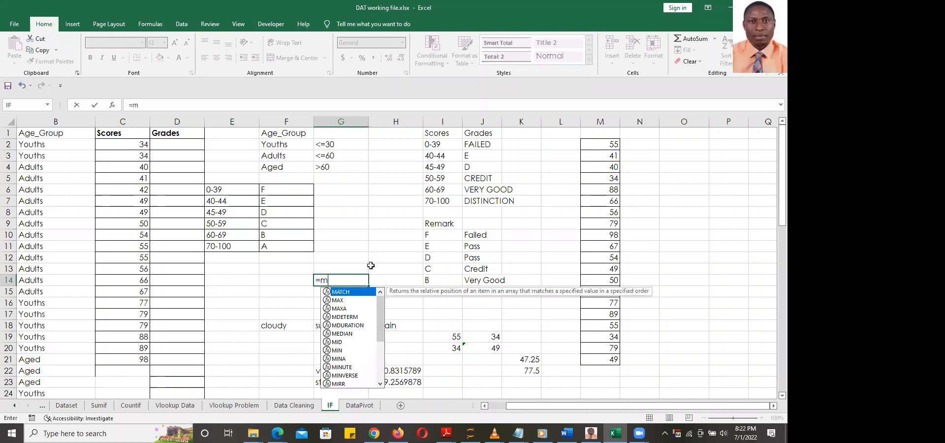
type("u")
key("BackSpace")
key("BackSpace")
type("mode")
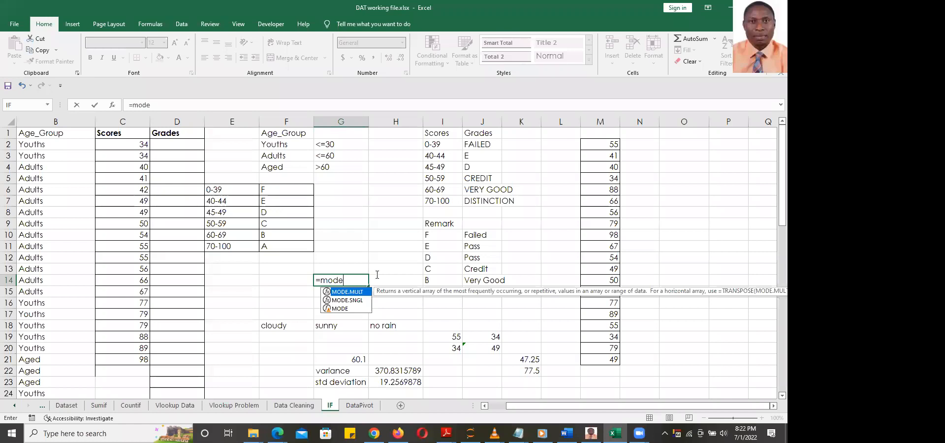
key("Tab")
left_click_drag(116, 145, 121, 361)
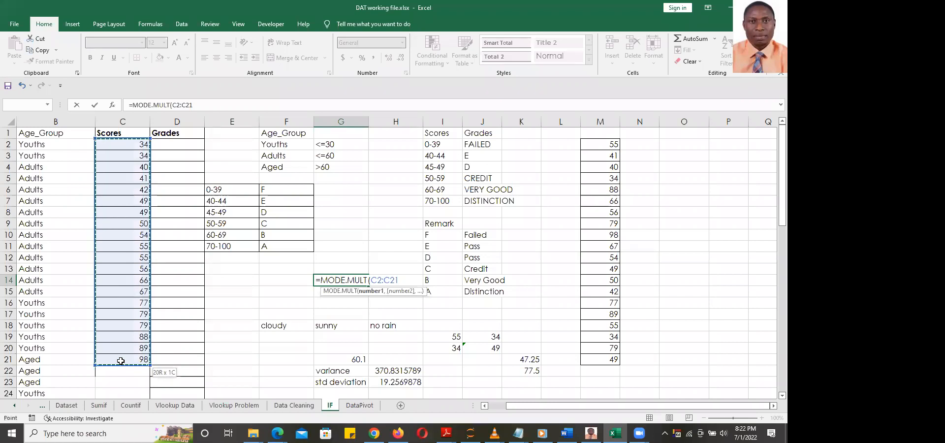
type(")")
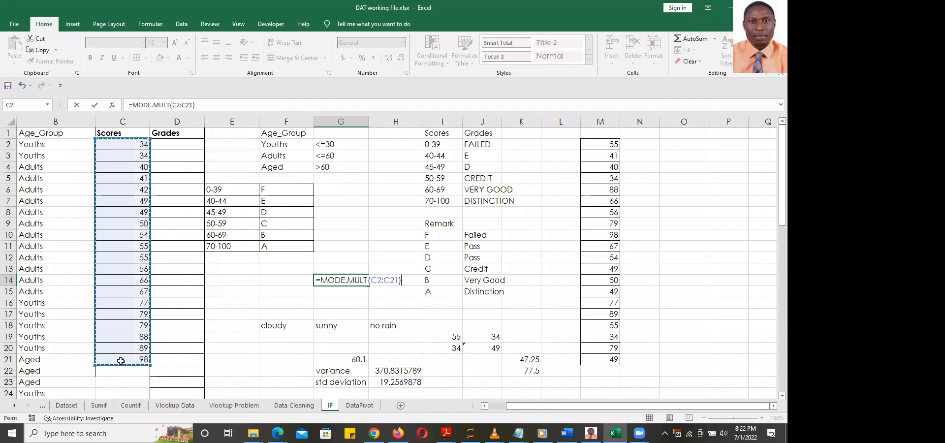
key("Return")
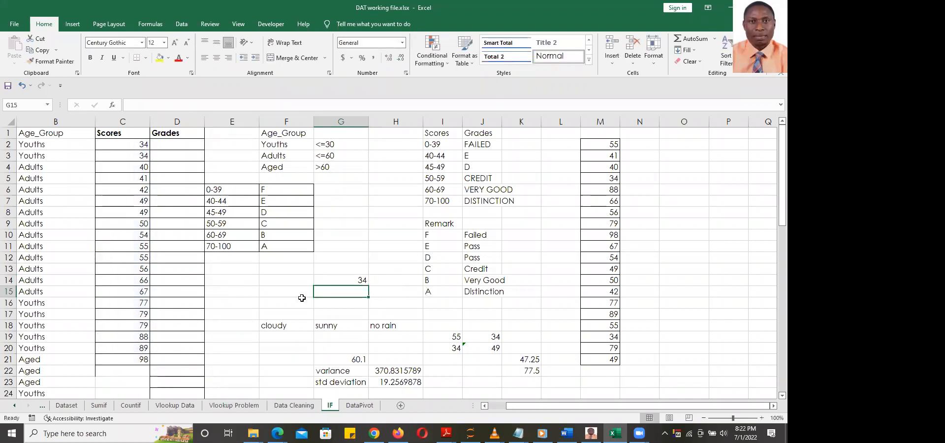
Fill the G14 mode formula down into G15 so the second mode, 49, appears; undo the extra fill into G16
left_click(343, 280)
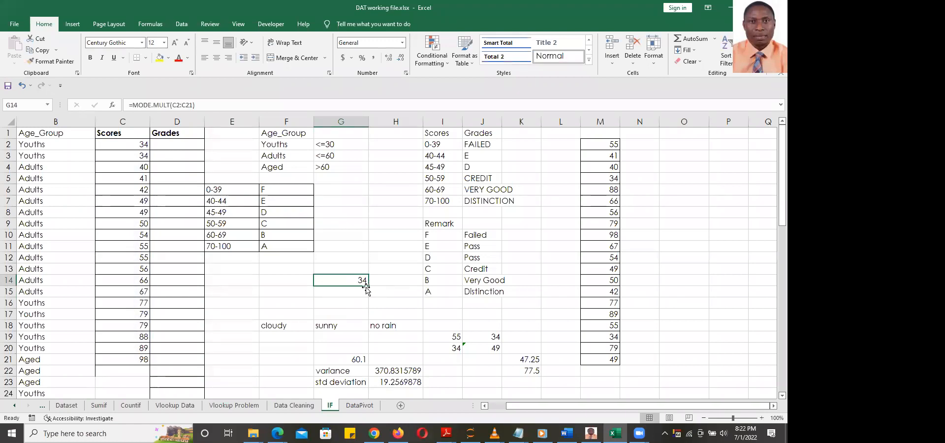
left_click(369, 286)
left_click_drag(368, 286, 369, 297)
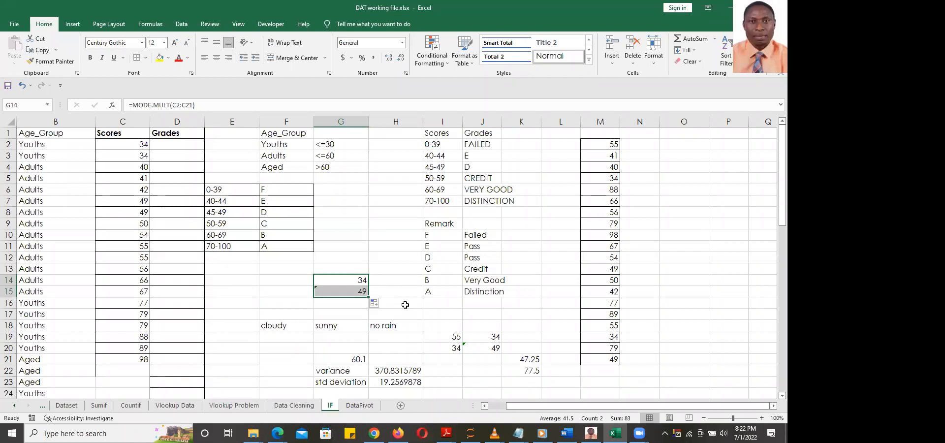
left_click_drag(368, 297, 370, 309)
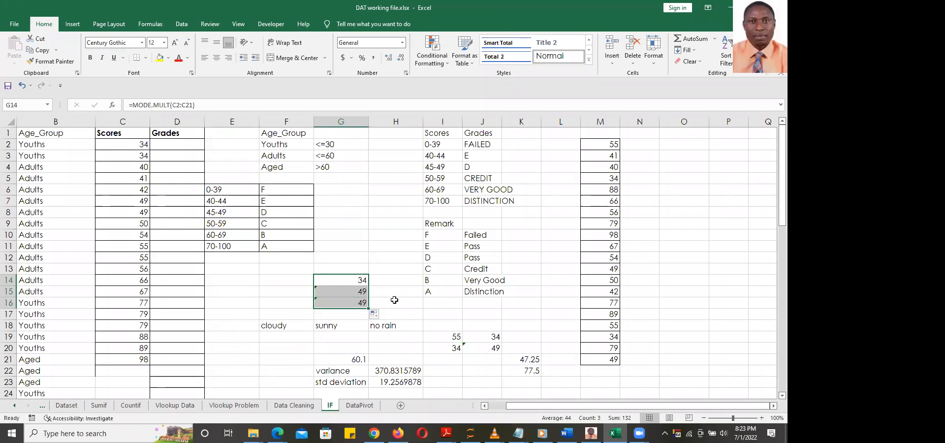
key("ctrl+z")
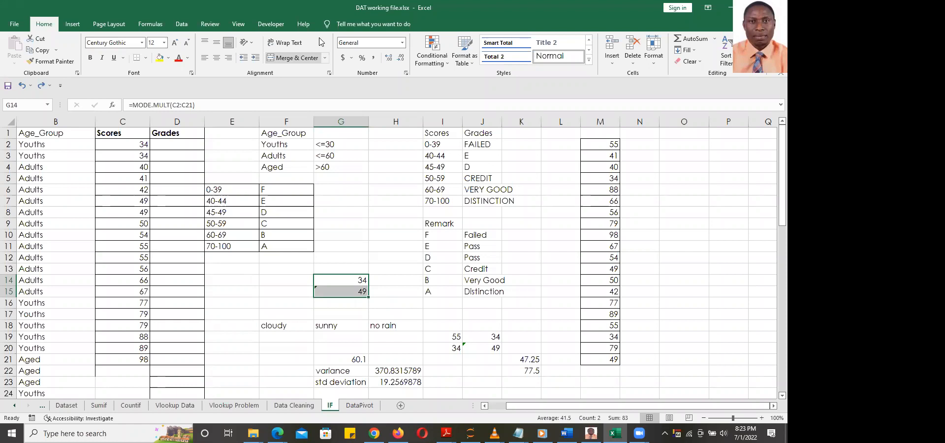
left_click(319, 39)
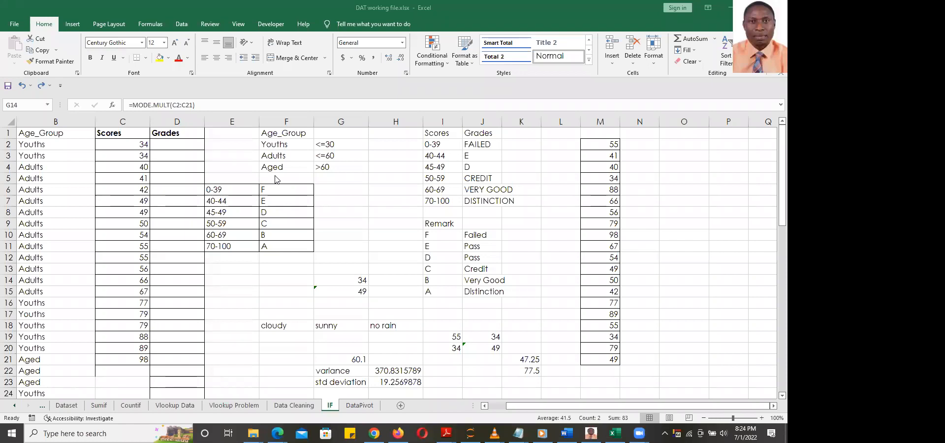
Restore the Excel window, then stretch it wider and taller to show more columns and rows
left_click(182, 28)
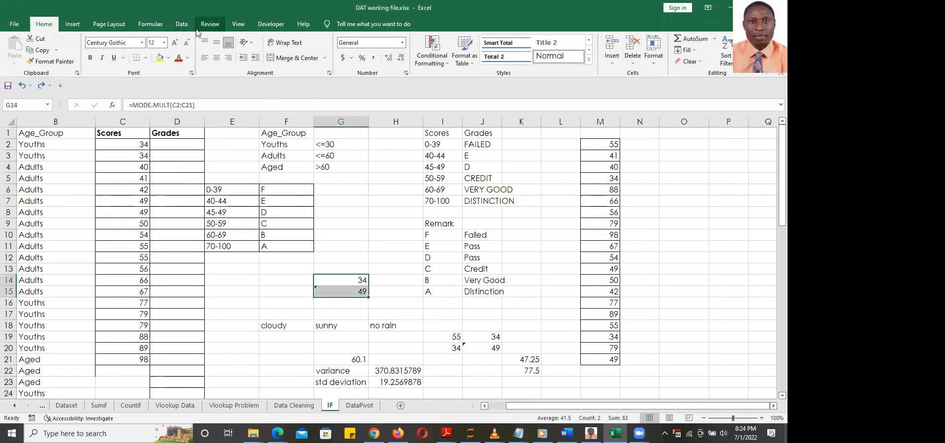
left_click(182, 28)
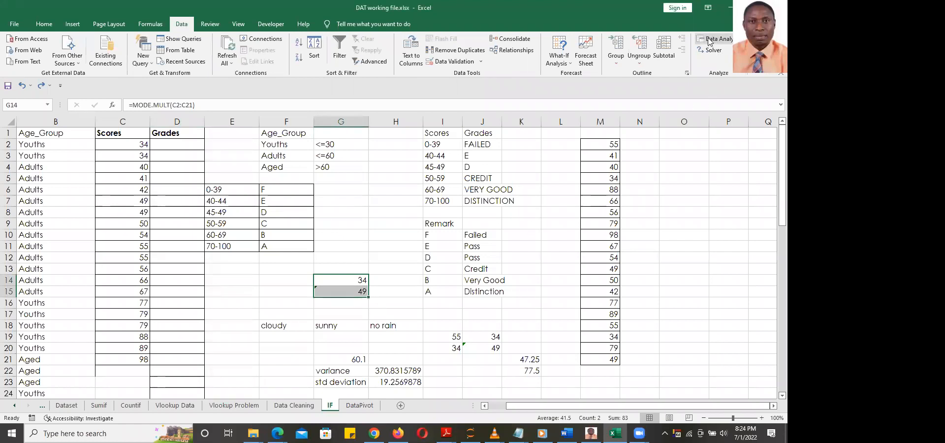
double_click(646, 18)
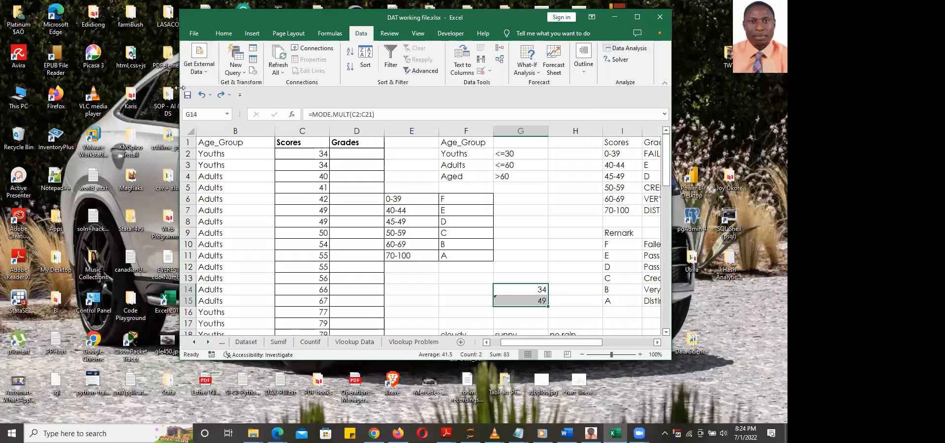
left_click_drag(181, 87, 46, 98)
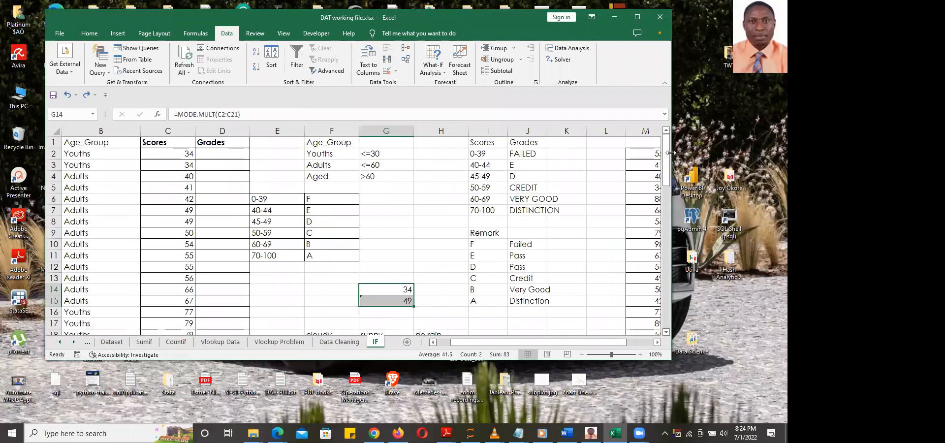
left_click_drag(671, 152, 750, 153)
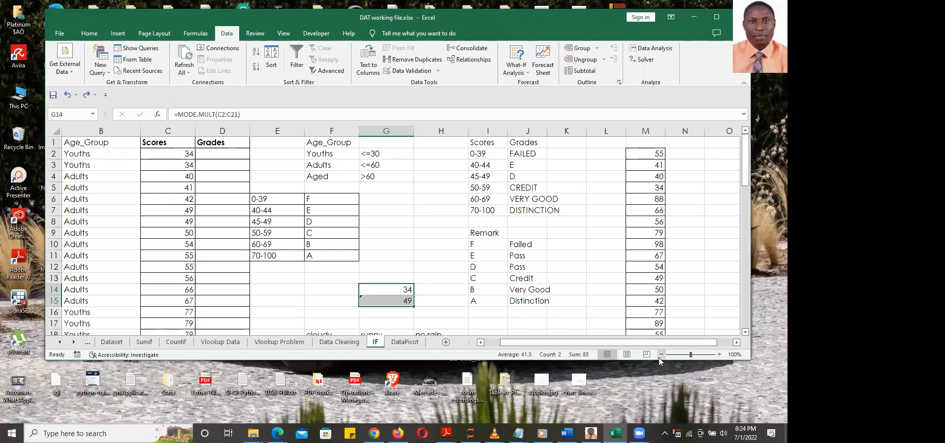
left_click_drag(654, 361, 664, 440)
Choose Descriptive Statistics from the Data Analysis tools
left_click(650, 43)
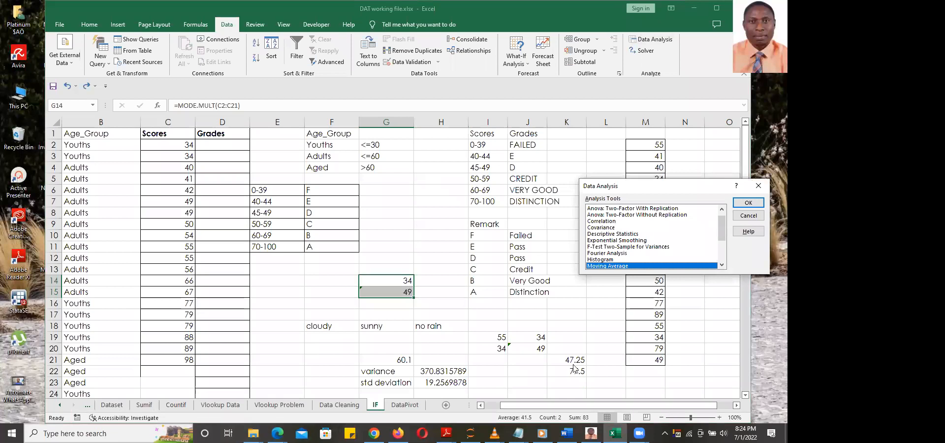
left_click_drag(672, 188, 367, 142)
mouse_move(414, 187)
left_mouse_down()
mouse_move(415, 170)
mouse_move(413, 201)
mouse_move(415, 174)
left_mouse_up()
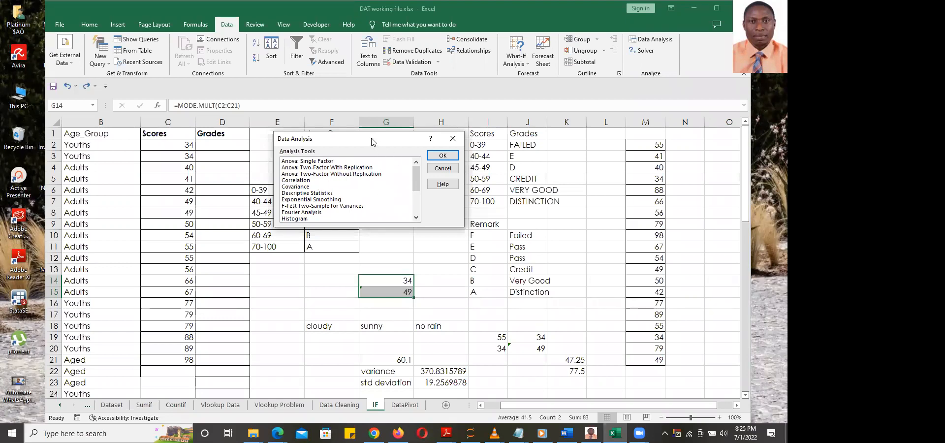
left_click_drag(372, 138, 464, 135)
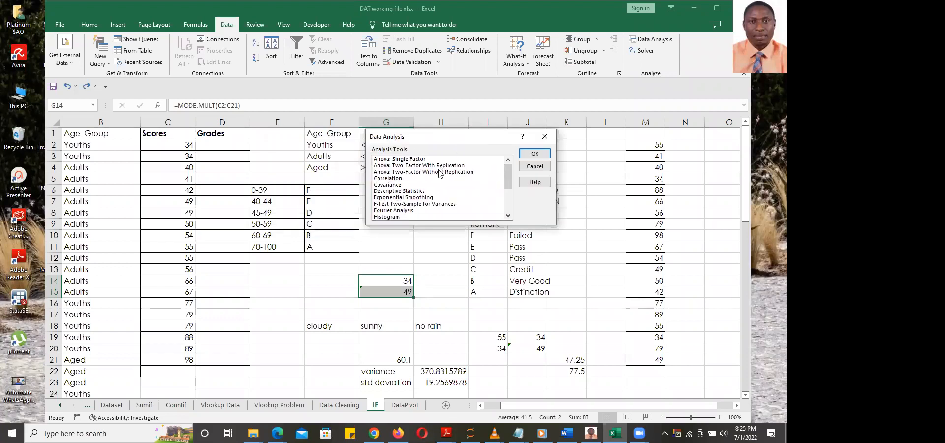
left_click(417, 192)
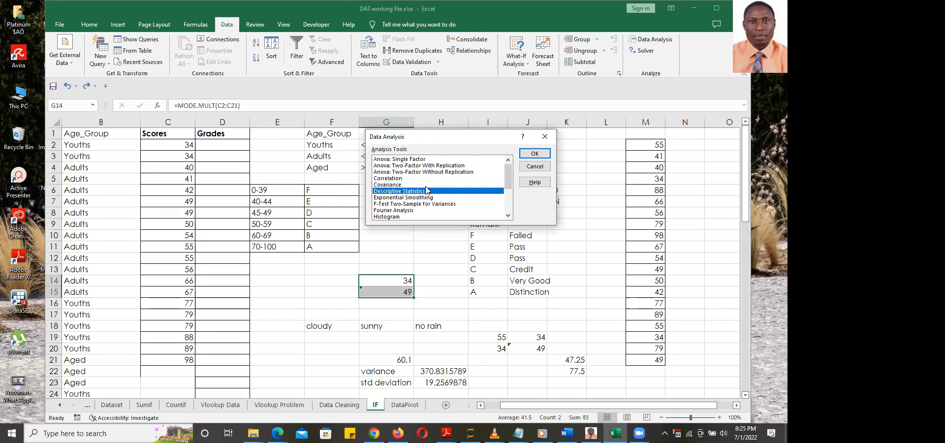
left_click(536, 154)
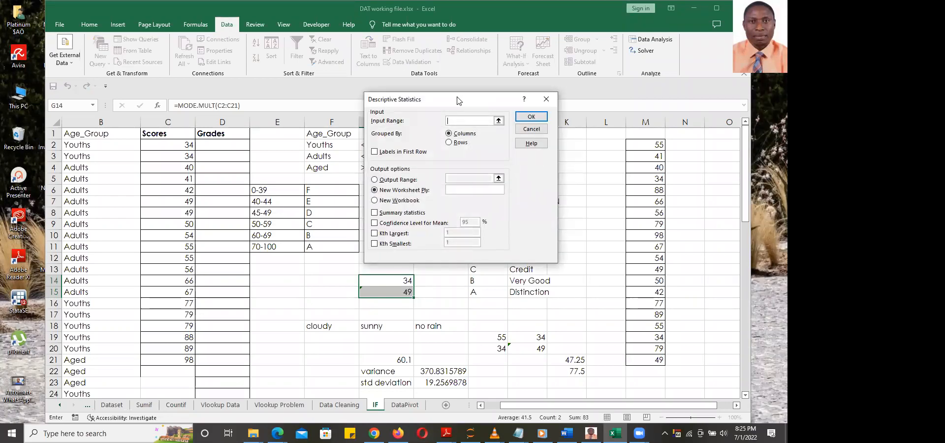
Set the input range to C2:C21 with labels in the first row and summary statistics on
left_click_drag(458, 100, 409, 77)
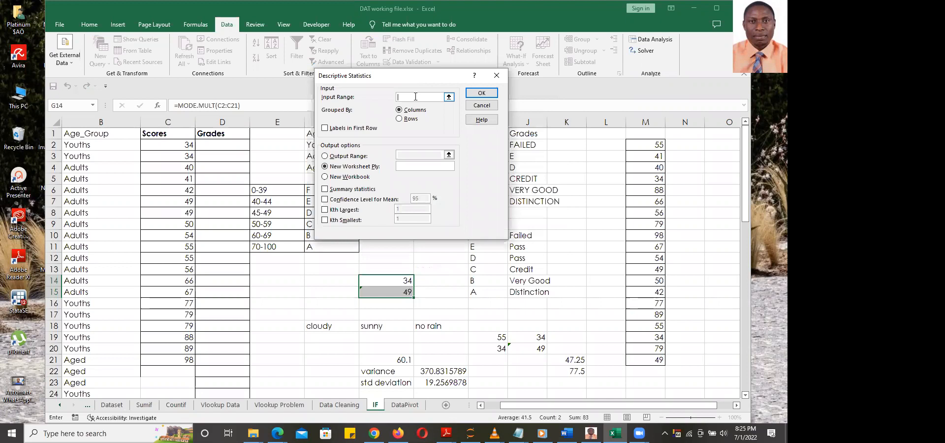
left_click(450, 98)
left_click_drag(161, 143, 165, 361)
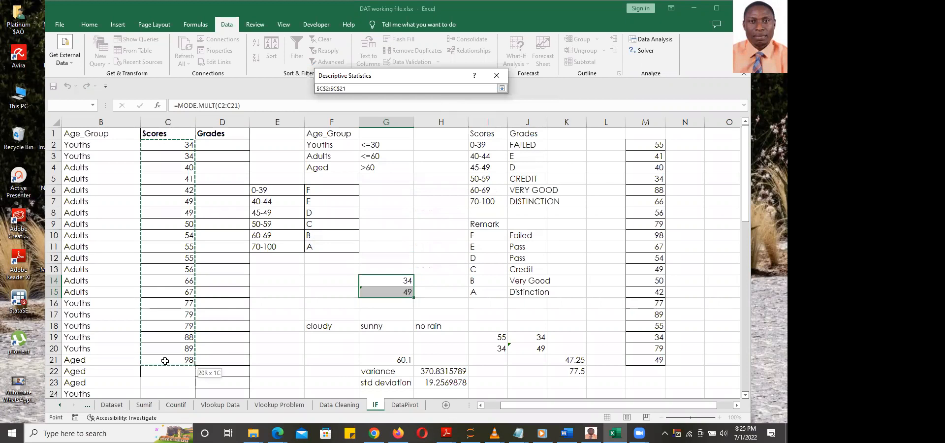
left_click(502, 88)
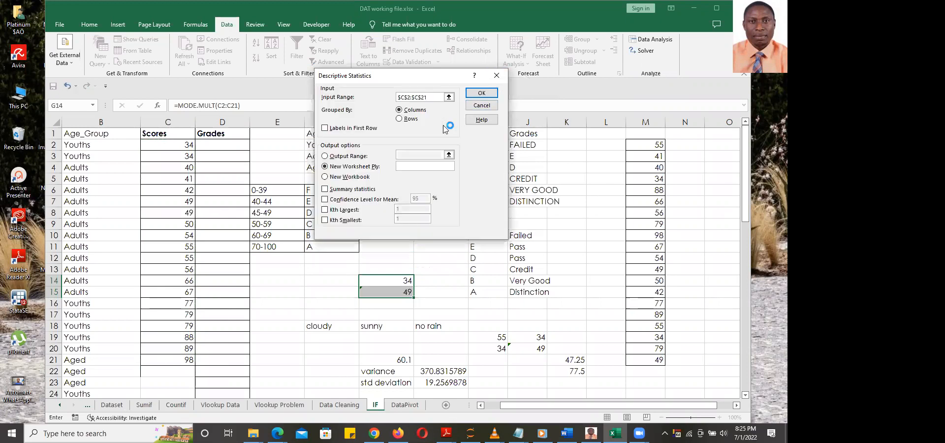
left_click(326, 129)
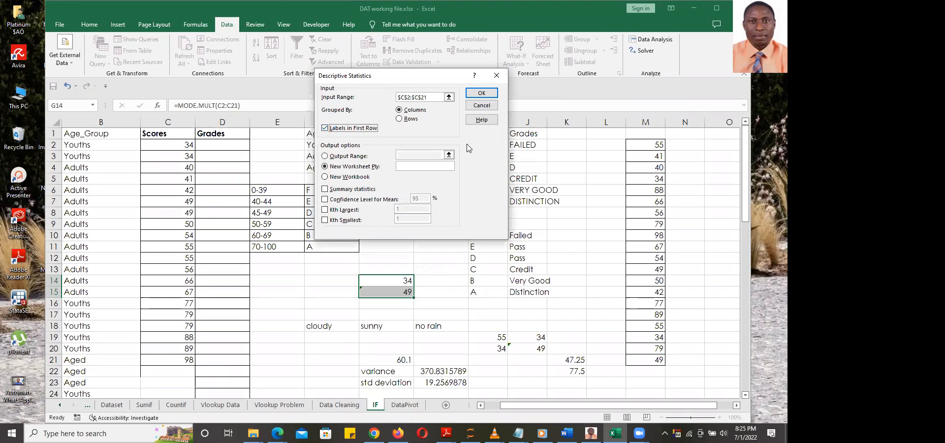
left_click(325, 189)
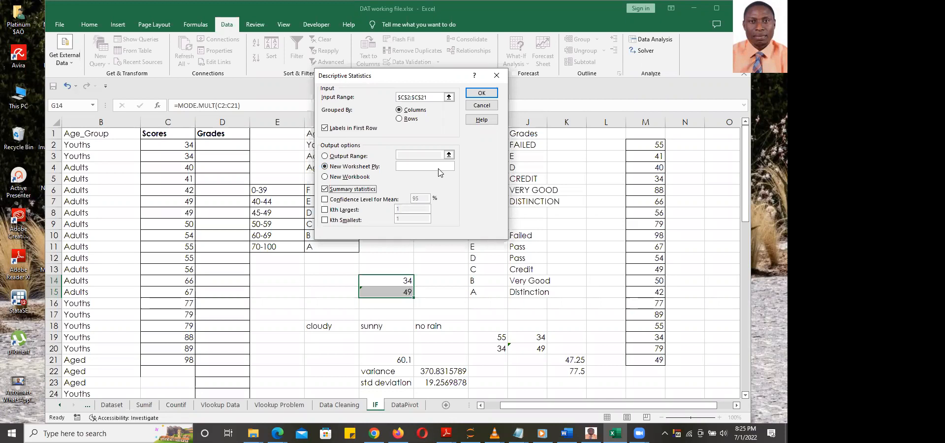
Send the output to cell O2 on this sheet and run the analysis
left_click(325, 158)
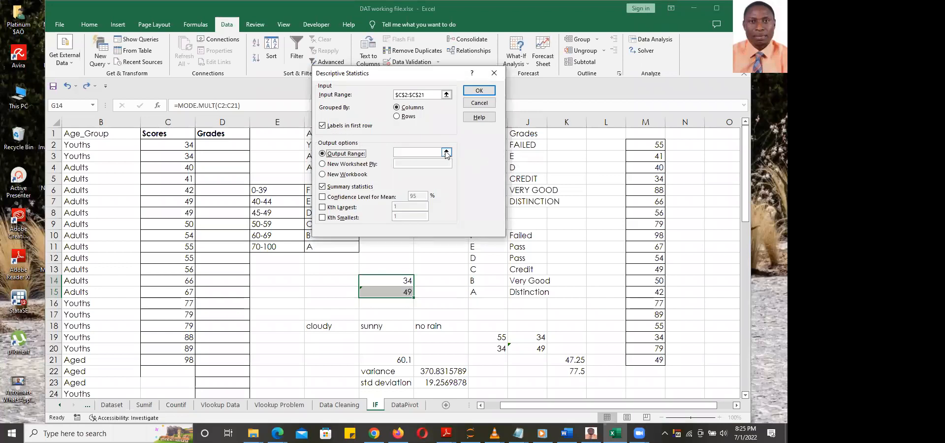
left_click(447, 154)
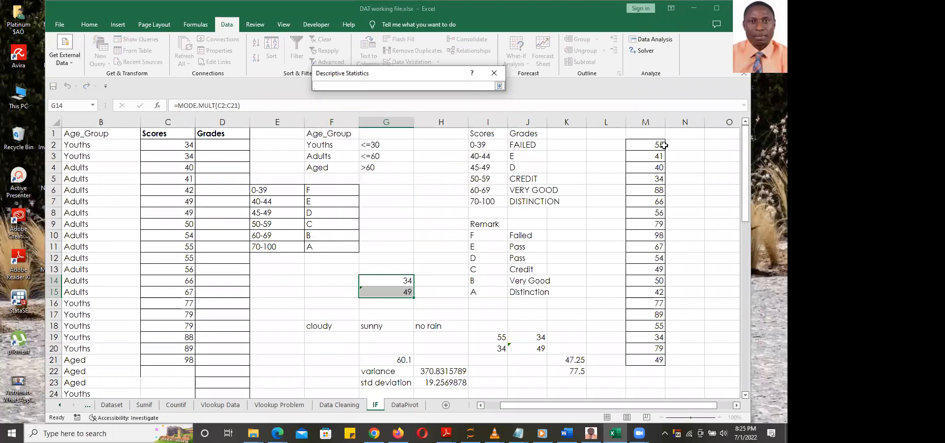
left_click(717, 144)
left_click(499, 85)
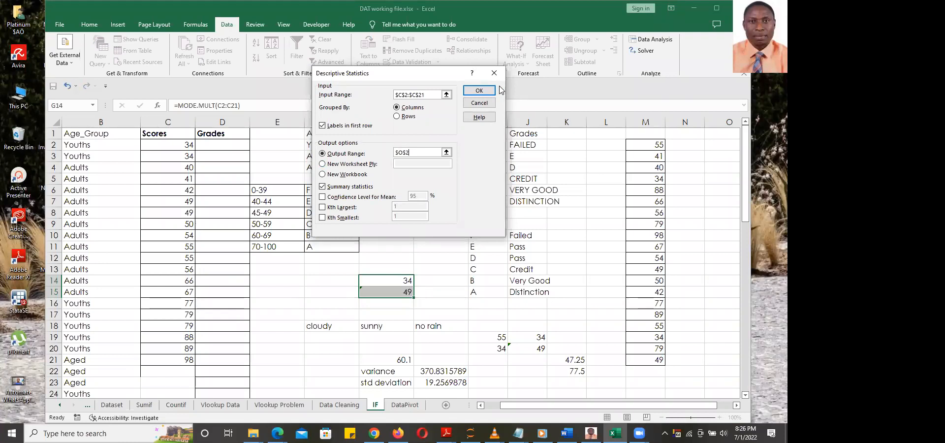
left_click(479, 90)
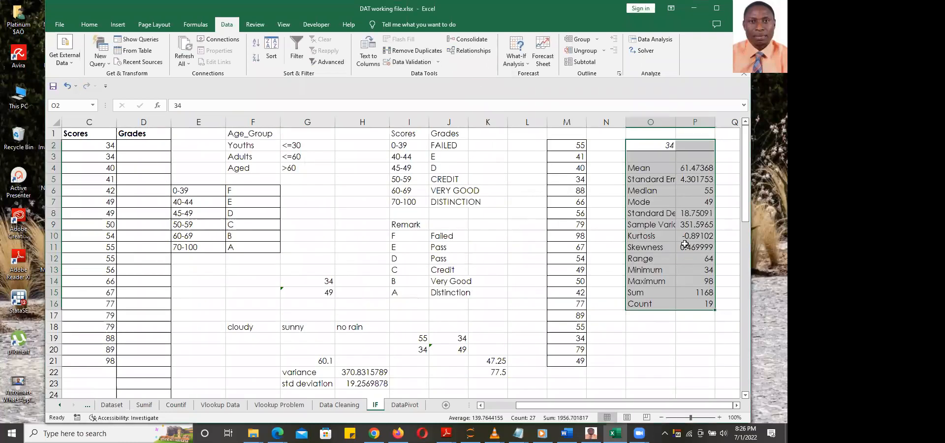
double_click(675, 122)
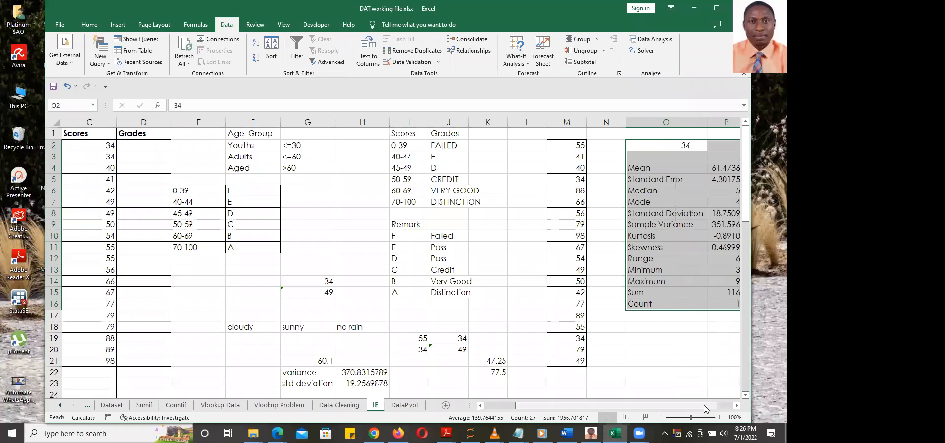
left_click_drag(707, 408, 720, 407)
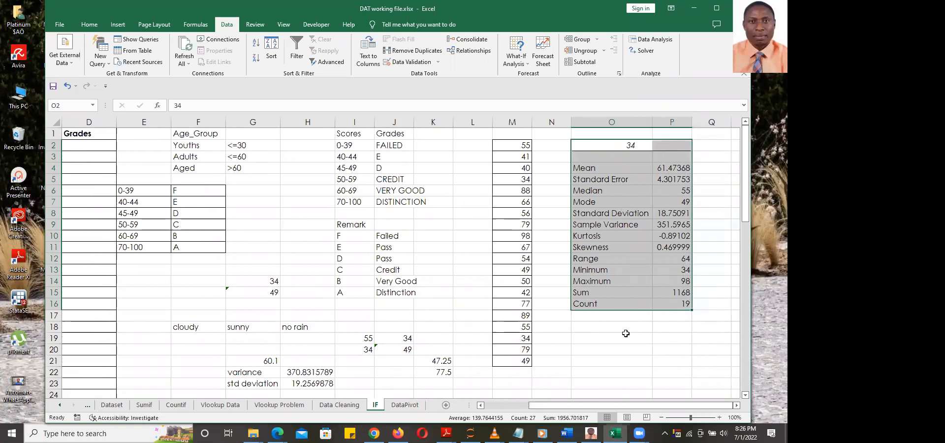
left_click(626, 333)
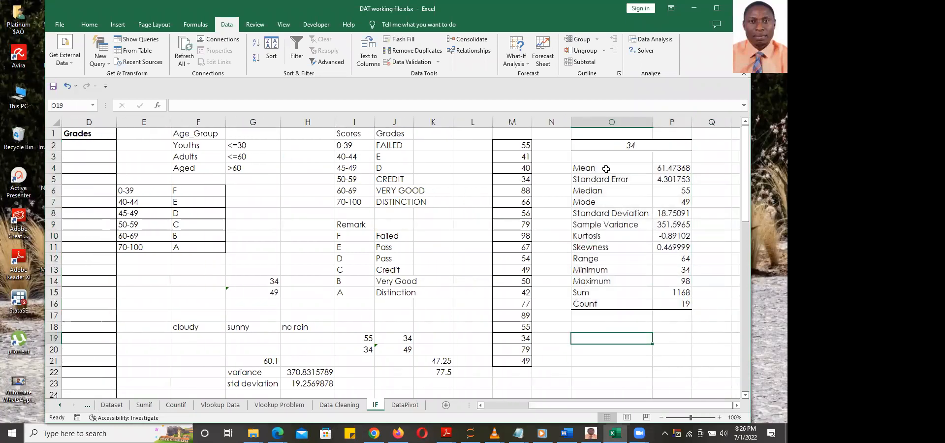
left_click_drag(605, 168, 669, 299)
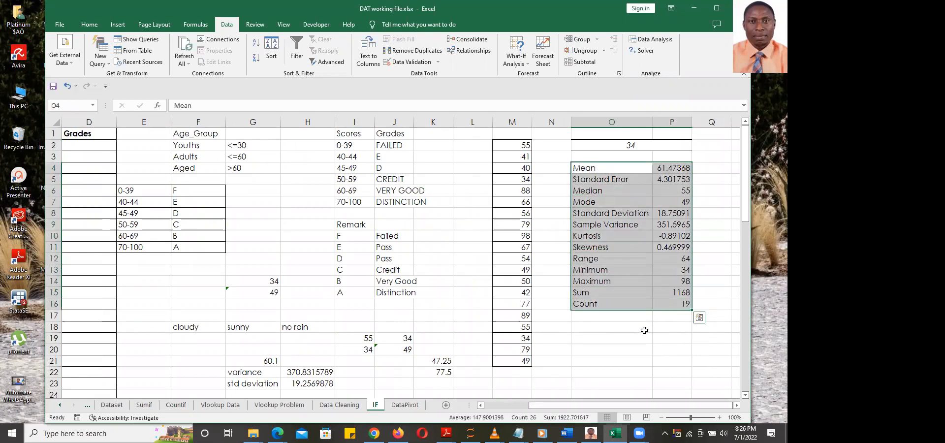
left_click(645, 346)
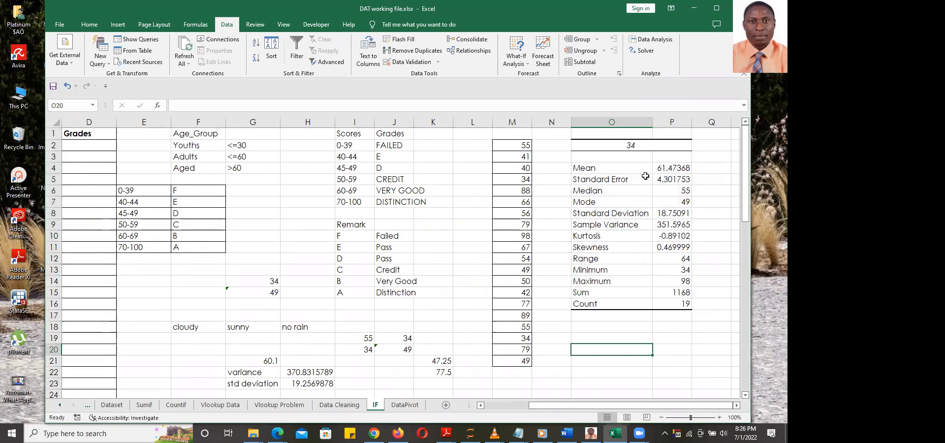
left_click(591, 168)
left_click(592, 181)
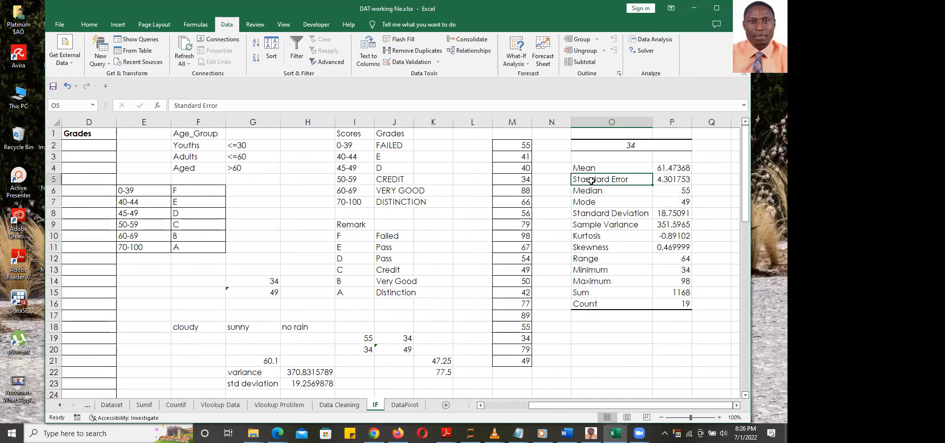
left_click(595, 191)
left_click(598, 202)
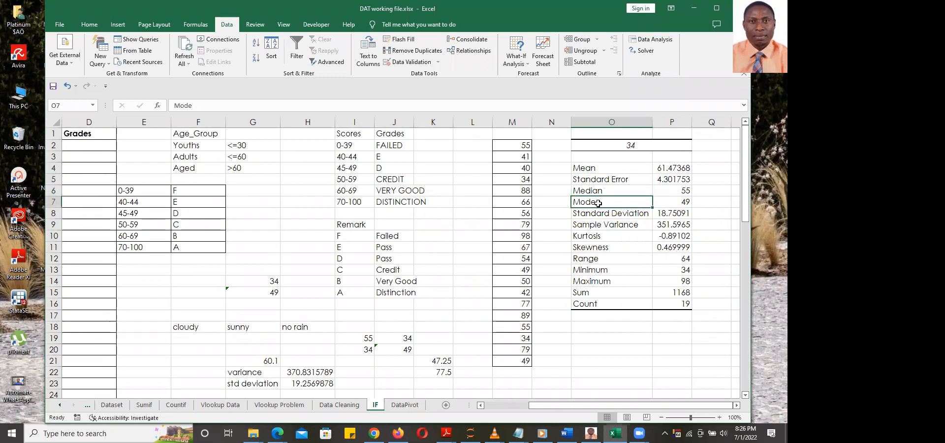
left_click(603, 214)
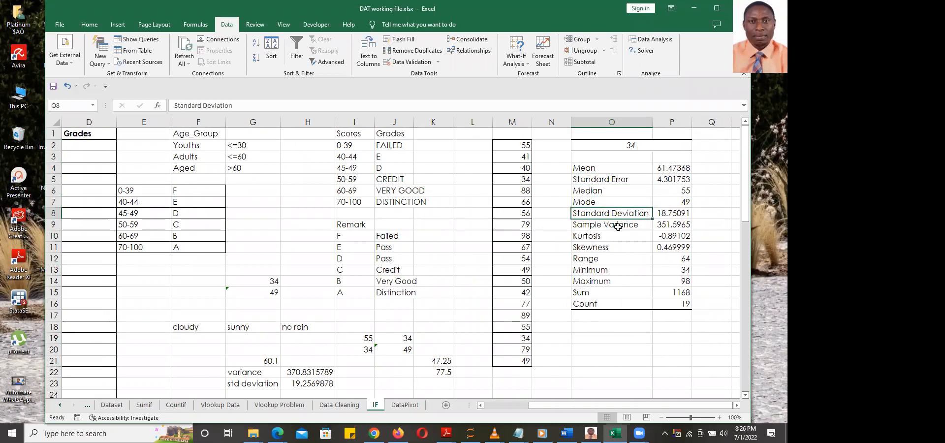
left_click(594, 226)
left_click(630, 236)
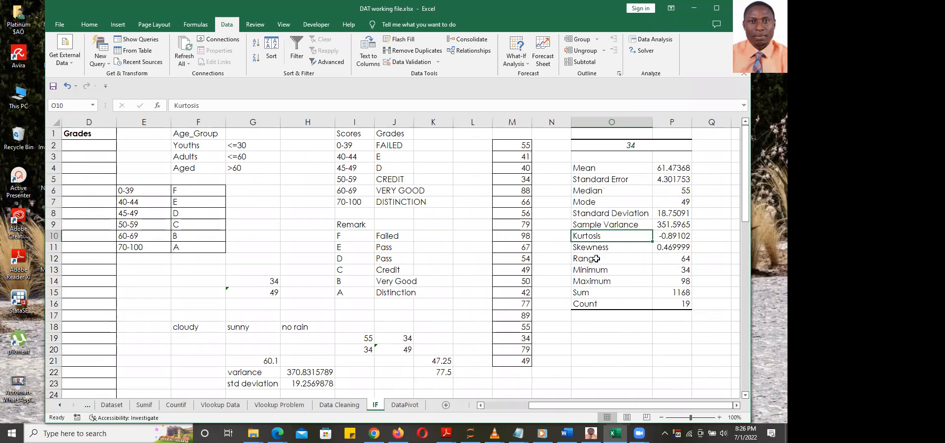
left_click(600, 303)
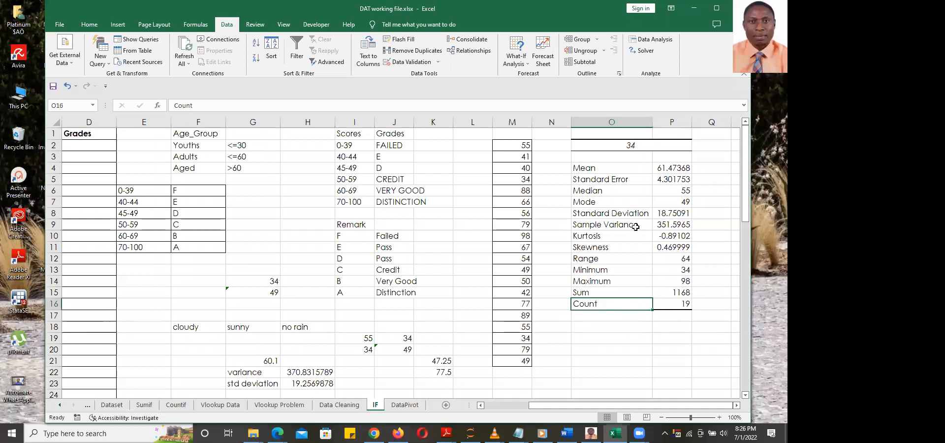
left_click_drag(584, 168, 678, 304)
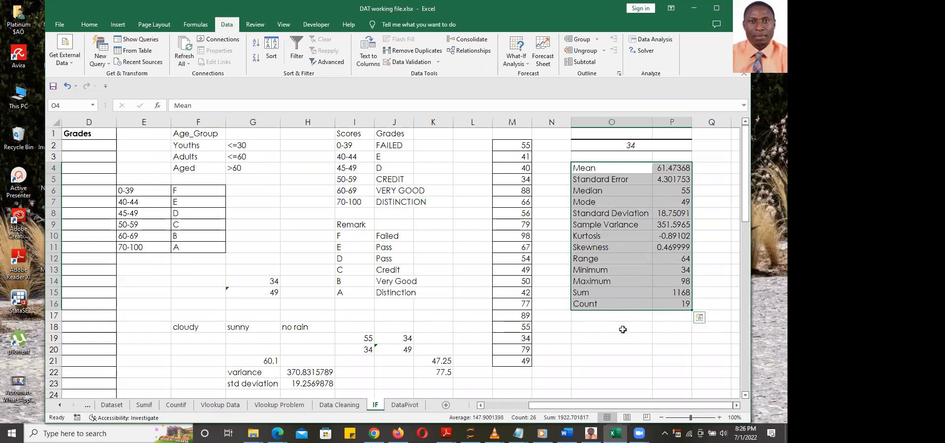
left_click(625, 271)
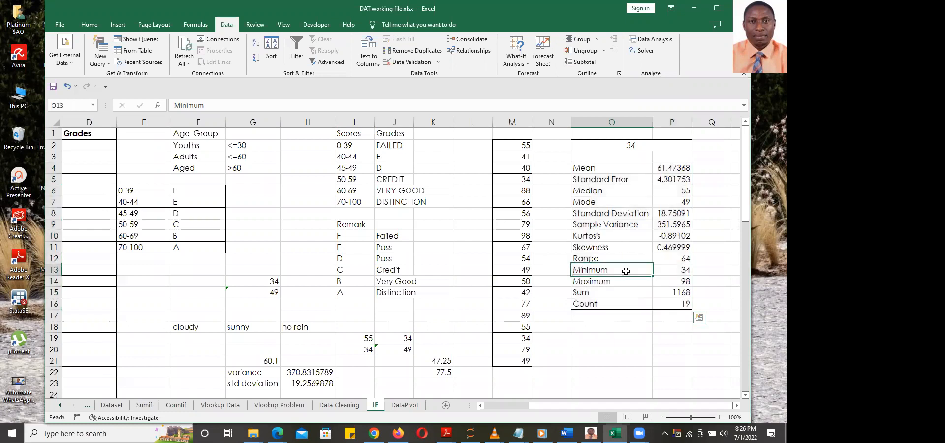
left_click(672, 202)
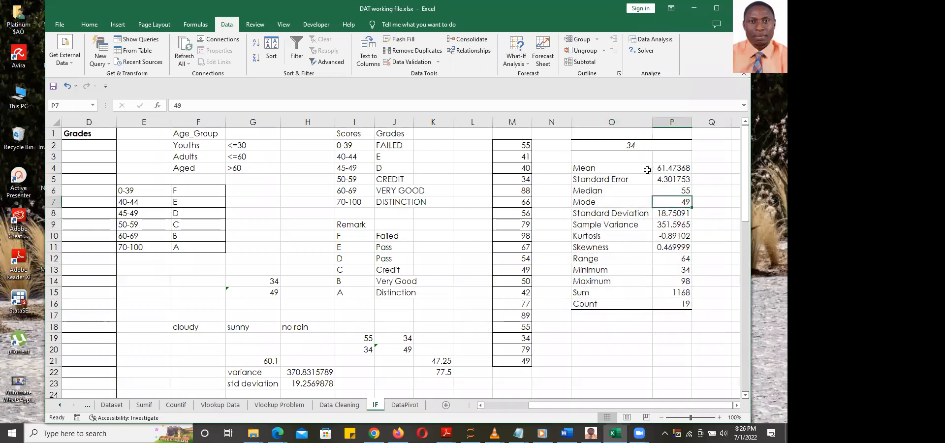
left_click(625, 145)
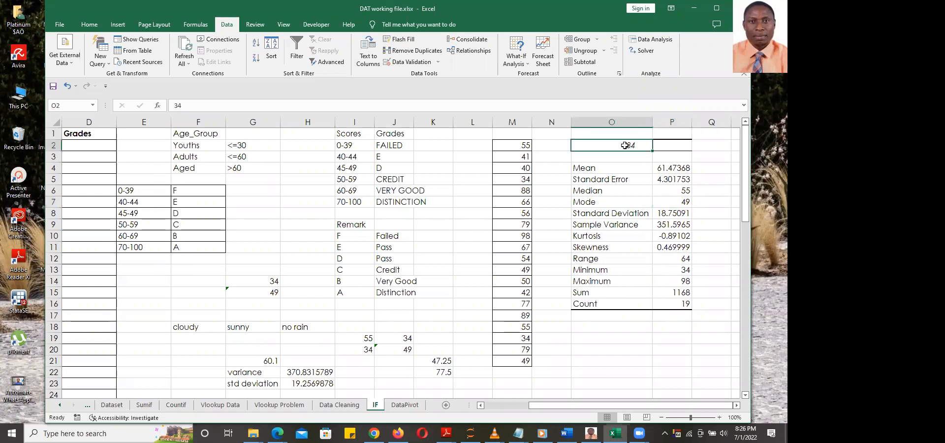
left_click(670, 202)
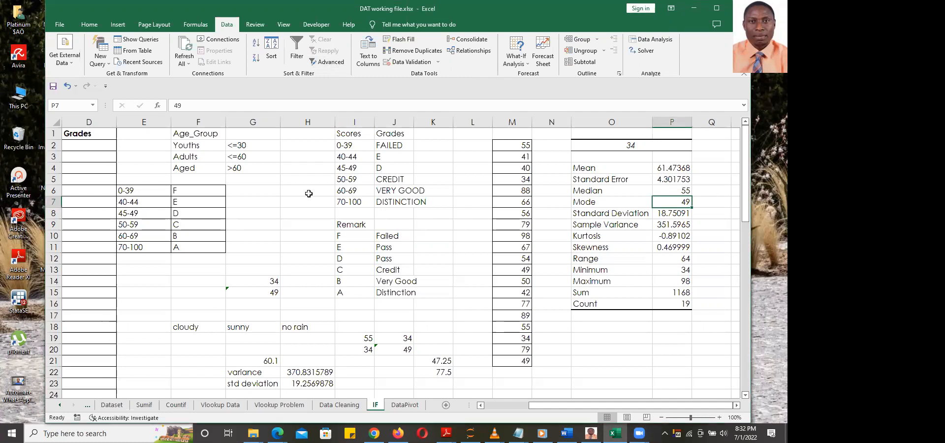
Show the Data Cleaning sheet, widen the window slightly, and bring Word forward
left_click(340, 404)
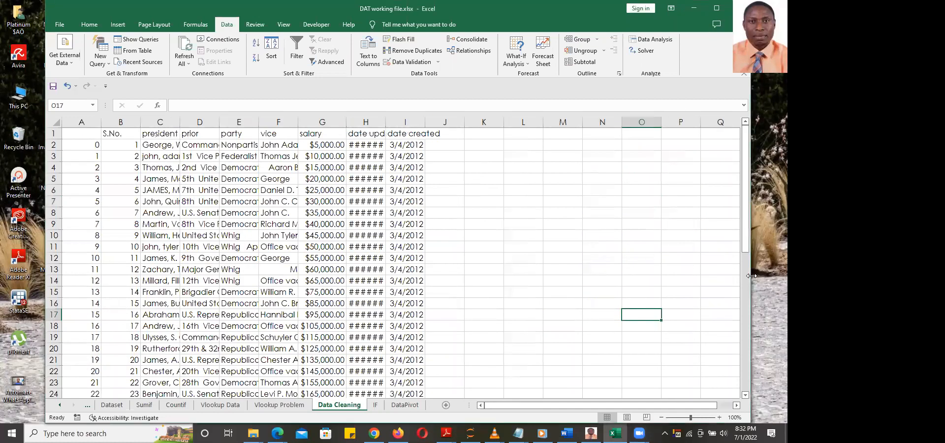
left_click_drag(752, 276, 776, 282)
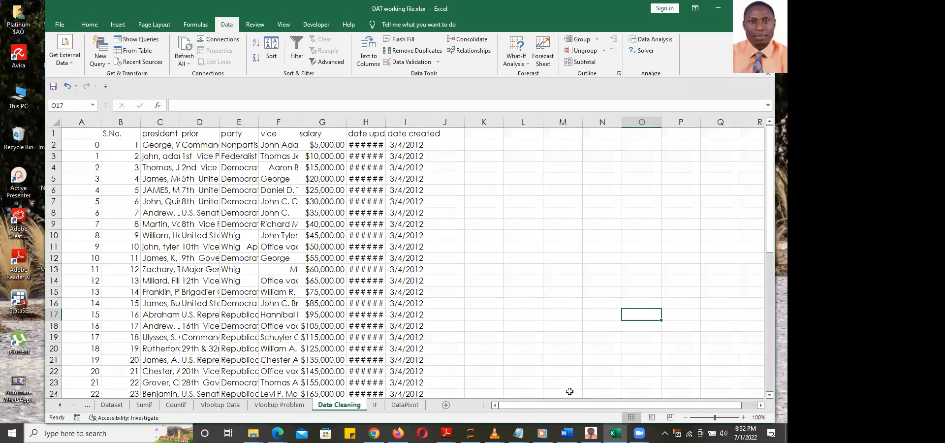
left_click(566, 434)
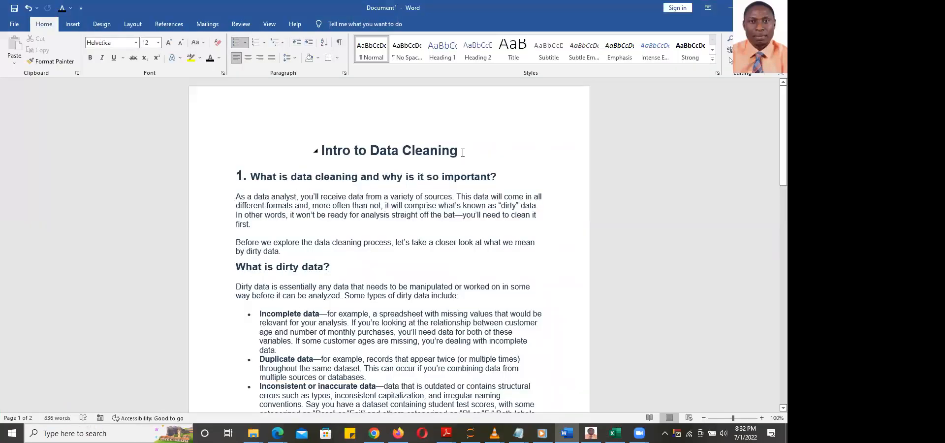
Select the 'Intro to Data Cleaning' title in Word, then deselect it
left_click_drag(460, 150, 308, 151)
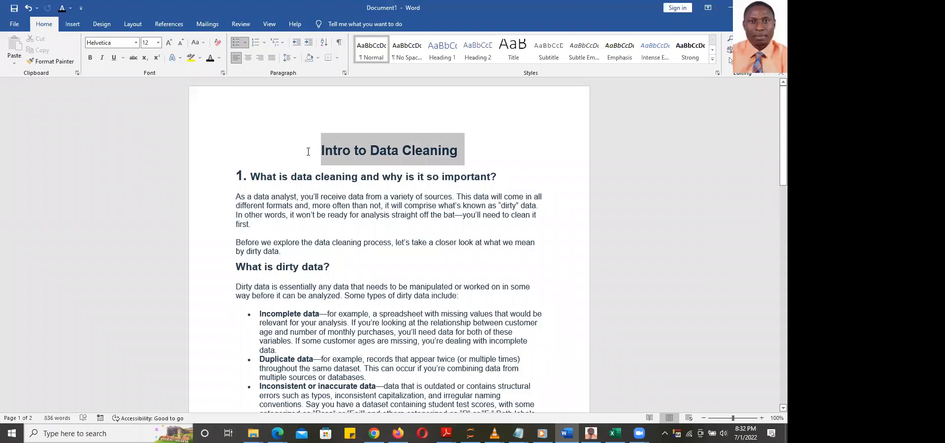
left_click(471, 161)
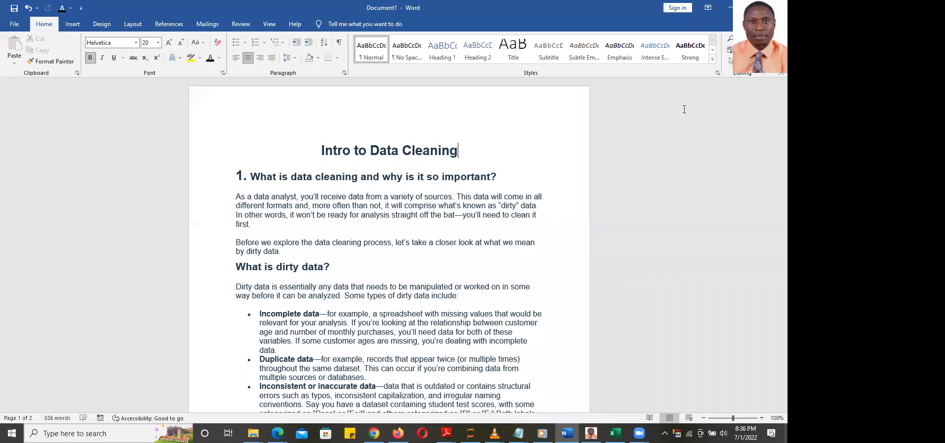
key("Down")
key("Down")
key("Down")
key("Down")
key("Down")
key("Down")
key("Down")
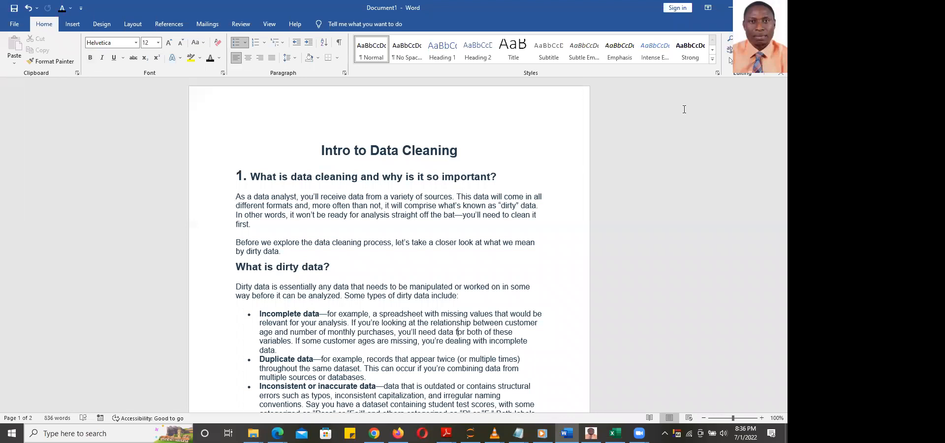
key("Down")
key("Down")
key("Down")
key("Down")
key("Down")
key("Down")
key("Down")
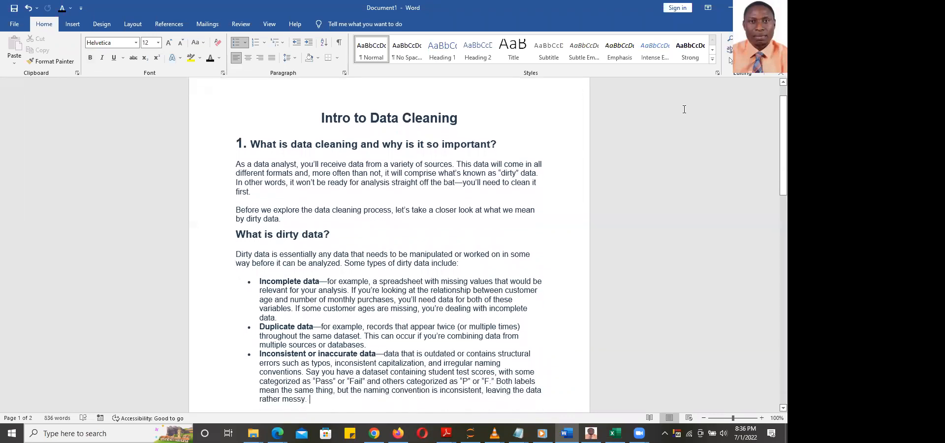
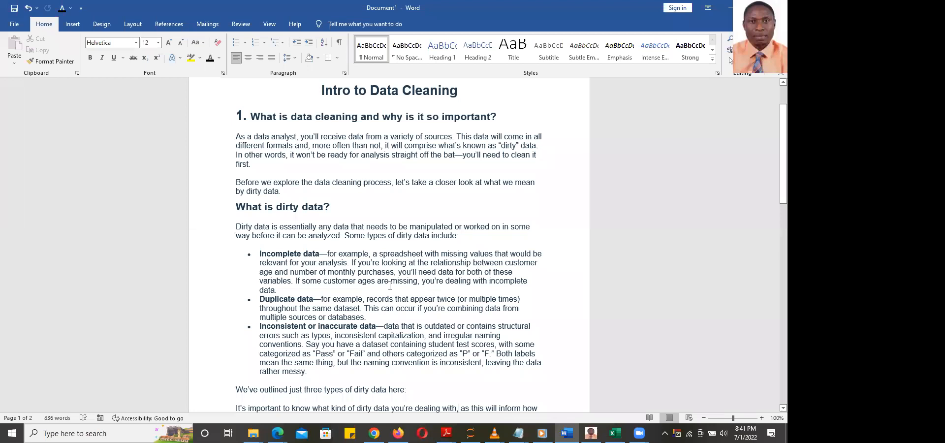
Scroll the Word article down to the 'Garbage in, garbage out' section
scroll(390, 285, "down", 7)
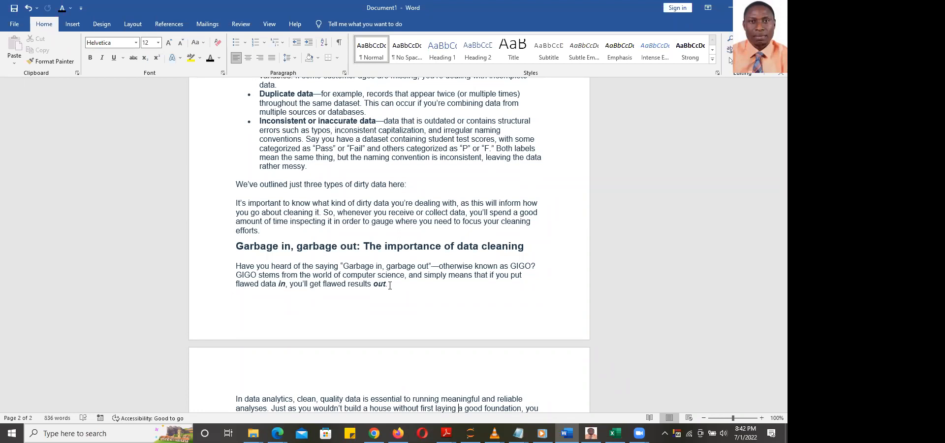
Read past the house-foundation paragraph down to the '2. What are some key steps' heading
key("Down")
key("Down")
key("Down")
key("Down")
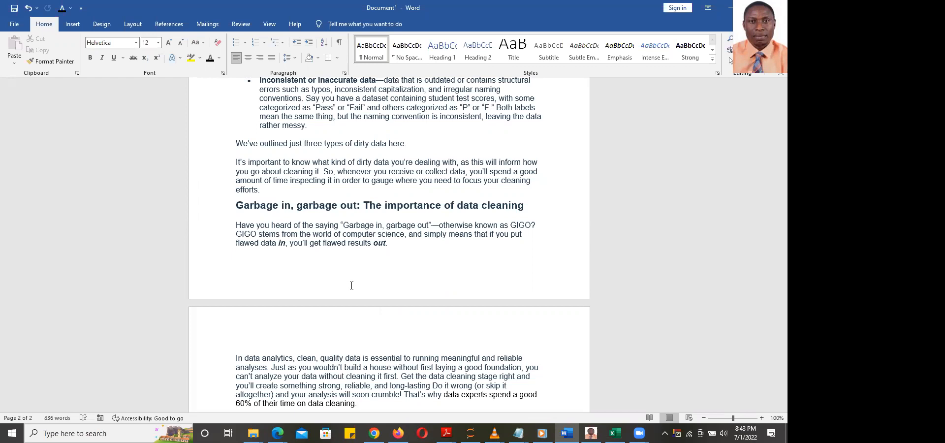
scroll(351, 286, "down", 5)
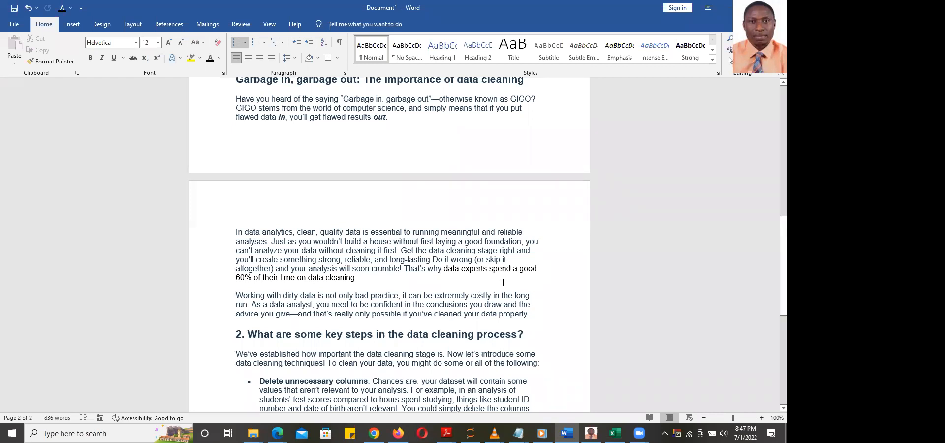
Scroll until the key-steps list from 'Delete unnecessary columns' to 'Remove unwanted outliers' shows
scroll(504, 282, "down", 4)
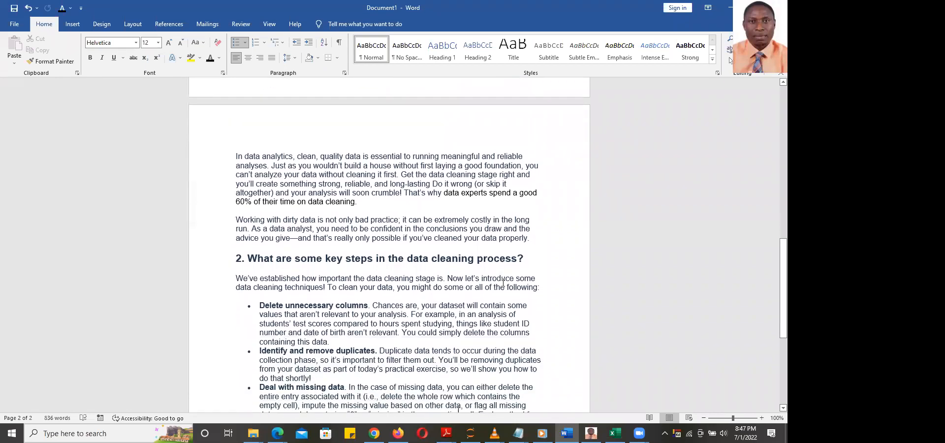
scroll(504, 282, "down", 3)
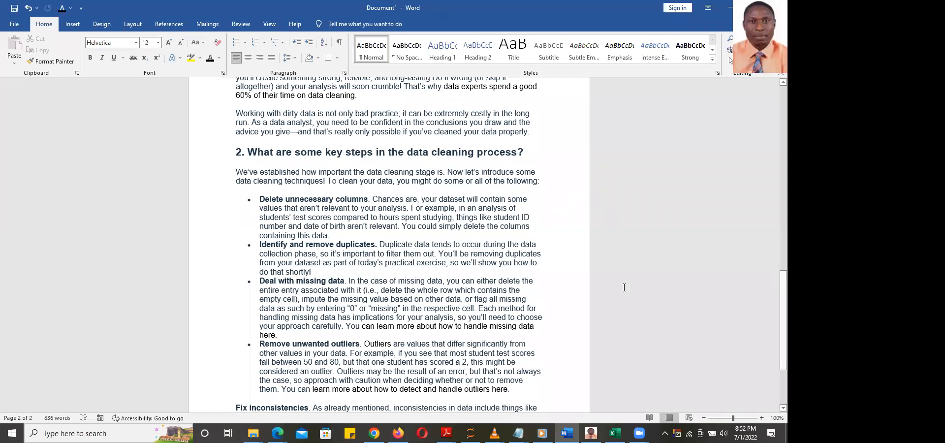
Switch to DAT working file.xlsx and show the IF sheet's grade statistics
mouse_move(615, 433)
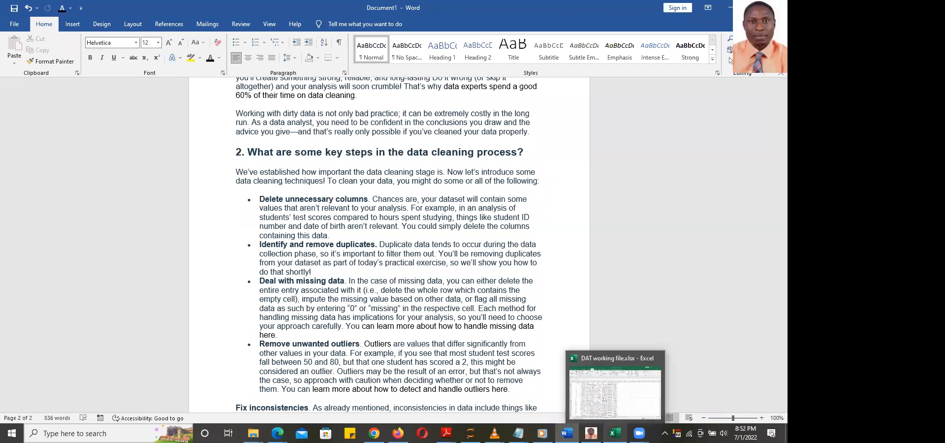
left_click(614, 415)
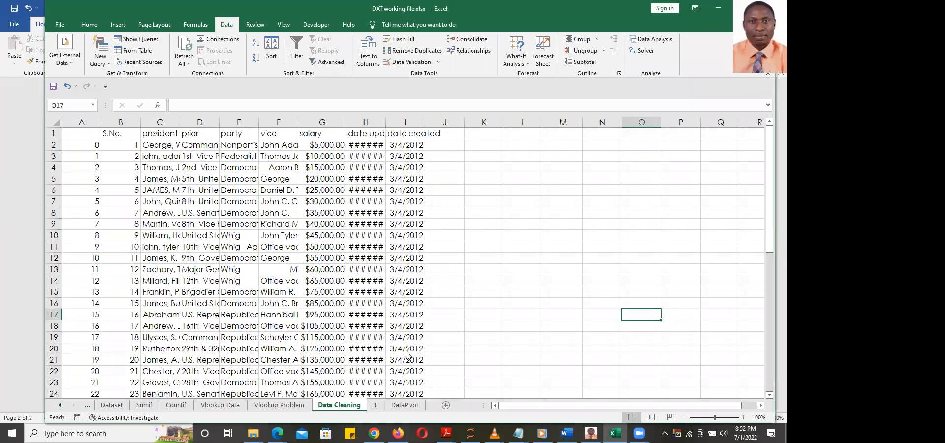
left_click(376, 405)
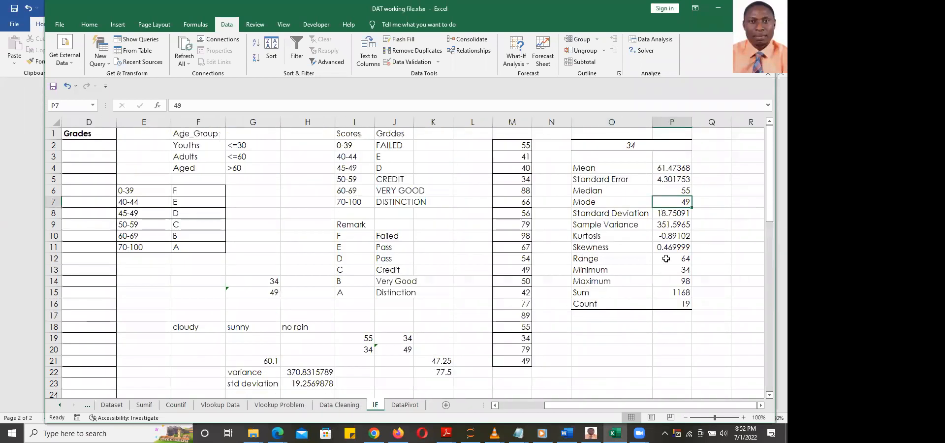
Check the Minimum of 34 and Maximum of 98, then return to Data Cleaning
left_click(604, 272)
left_click(604, 282)
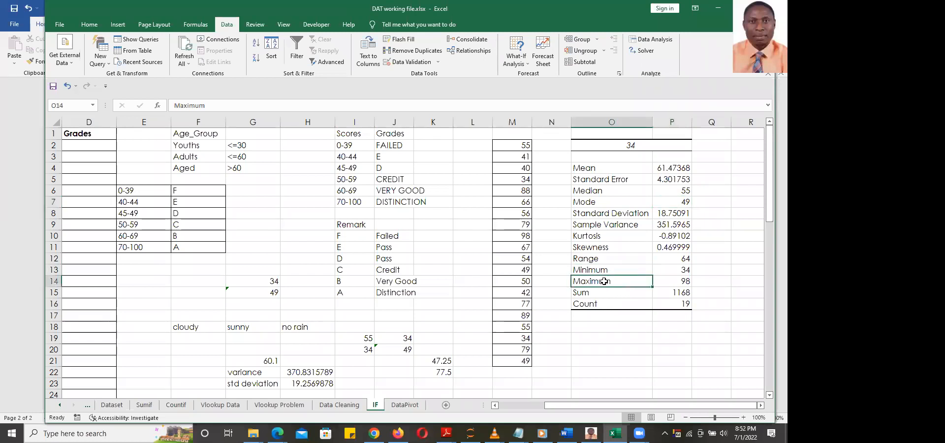
left_click(673, 283)
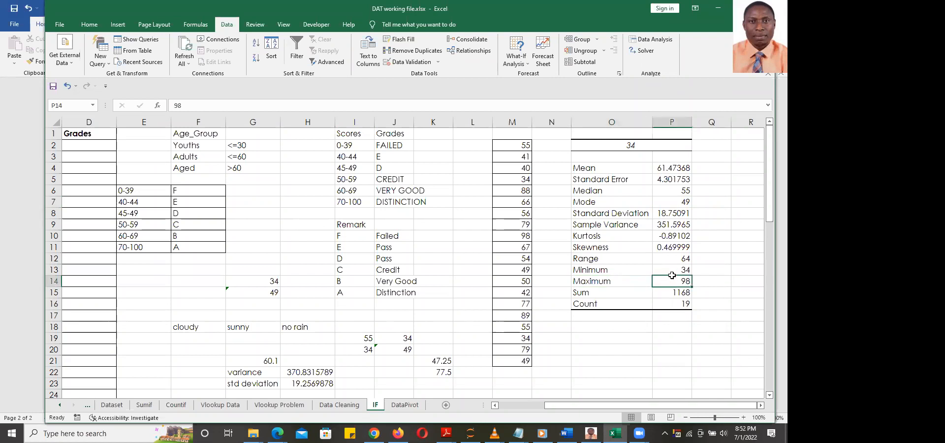
left_click(670, 270)
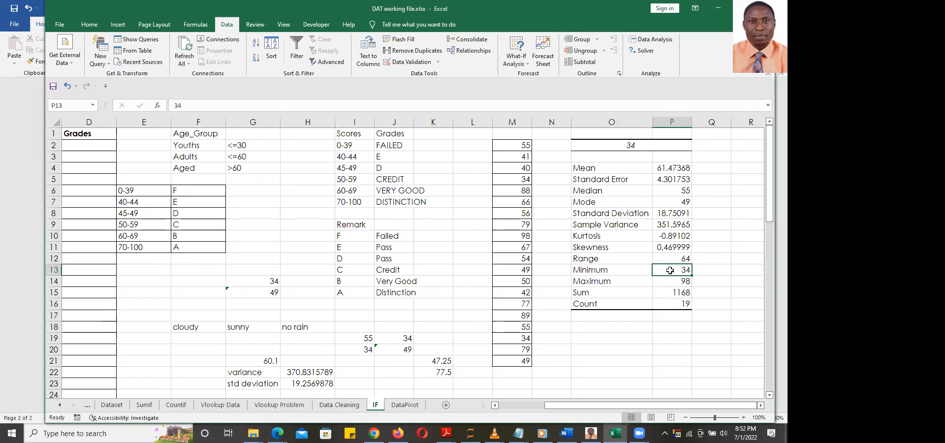
left_click(672, 282)
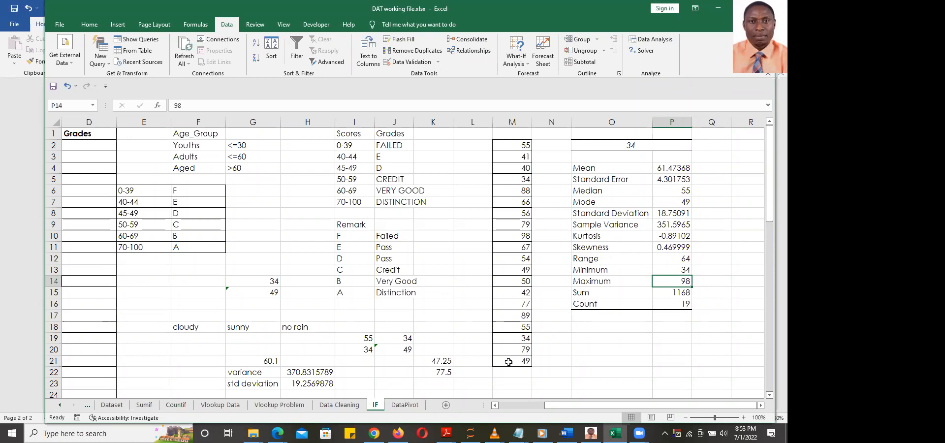
left_click(340, 405)
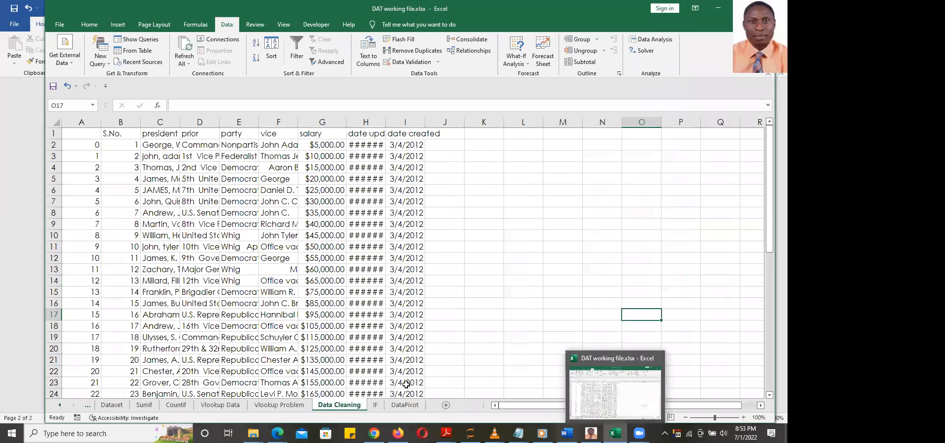
Review the Word article's 'Fix inconsistencies' step, then minimize Word to reach Excel
left_click(566, 433)
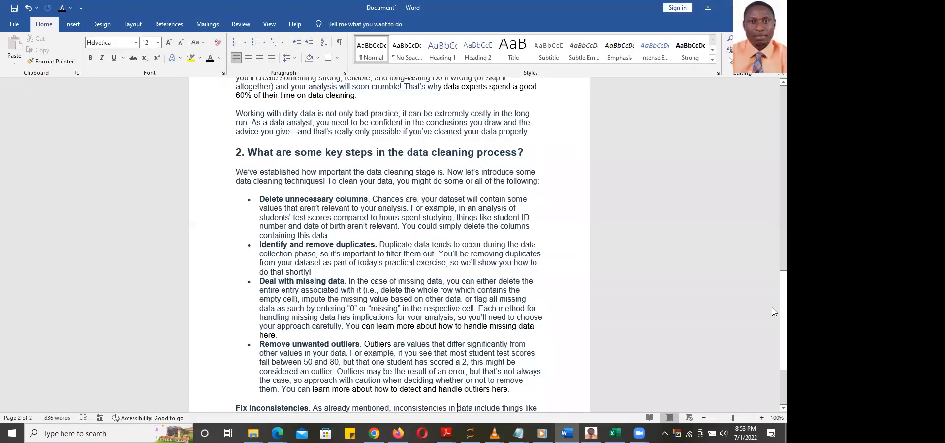
scroll(775, 339, "down", 3)
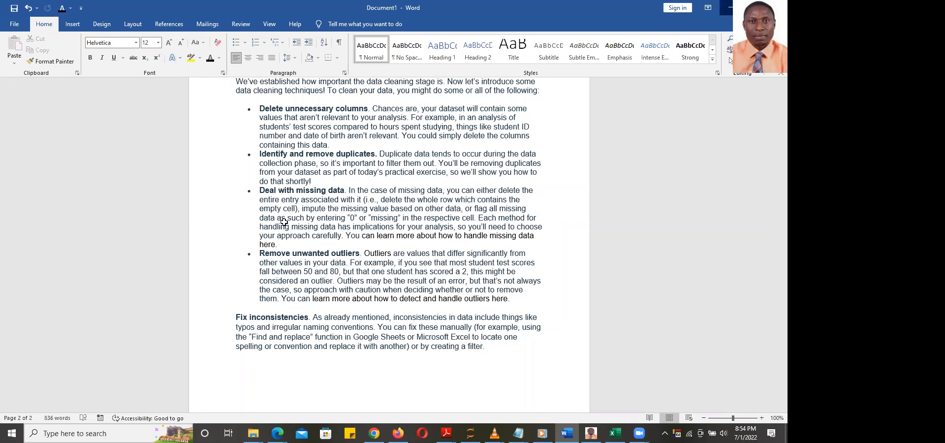
left_click(729, 9)
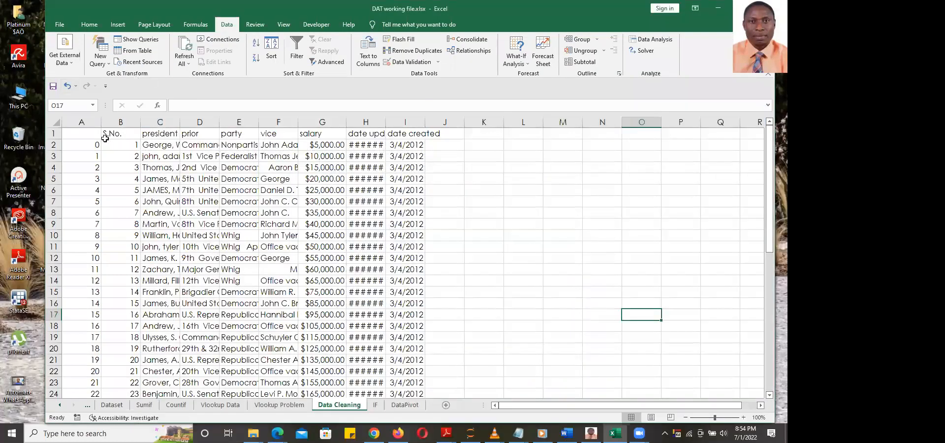
left_click_drag(75, 132, 423, 375)
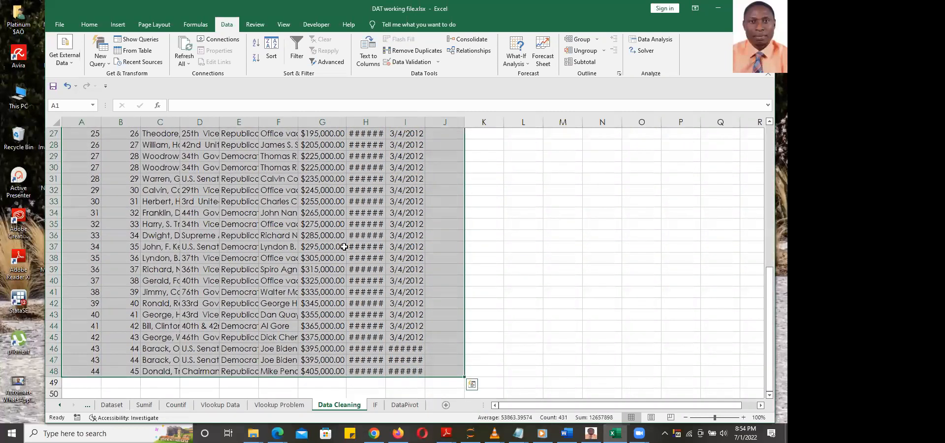
scroll(350, 279, "up", 9)
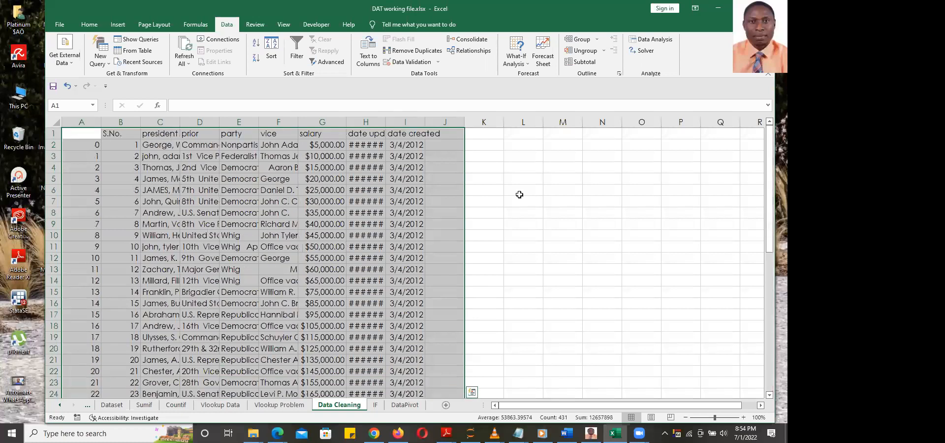
left_click(484, 178)
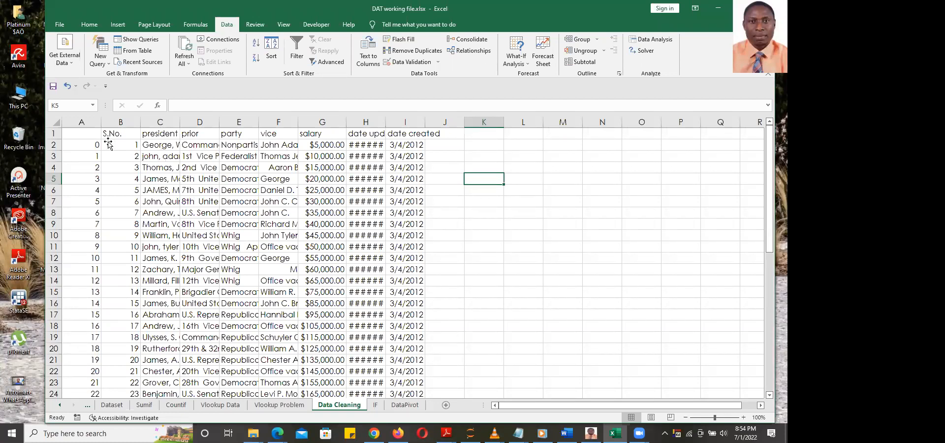
left_click(90, 134)
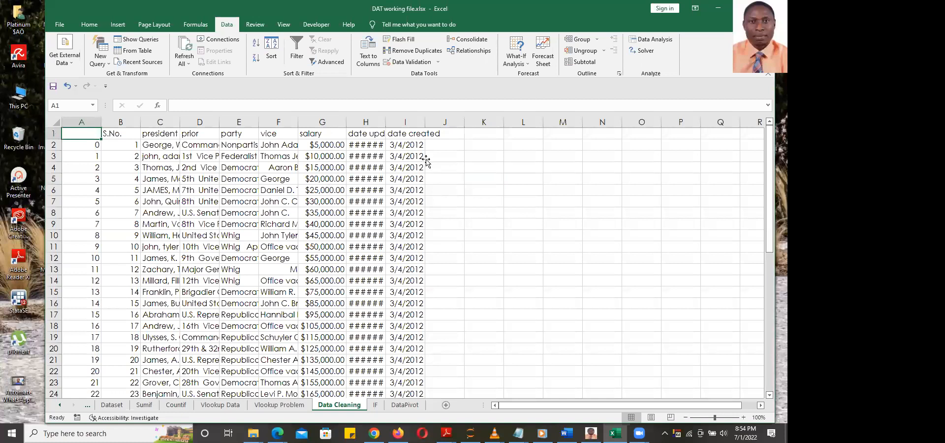
left_click(440, 158)
left_click(441, 145)
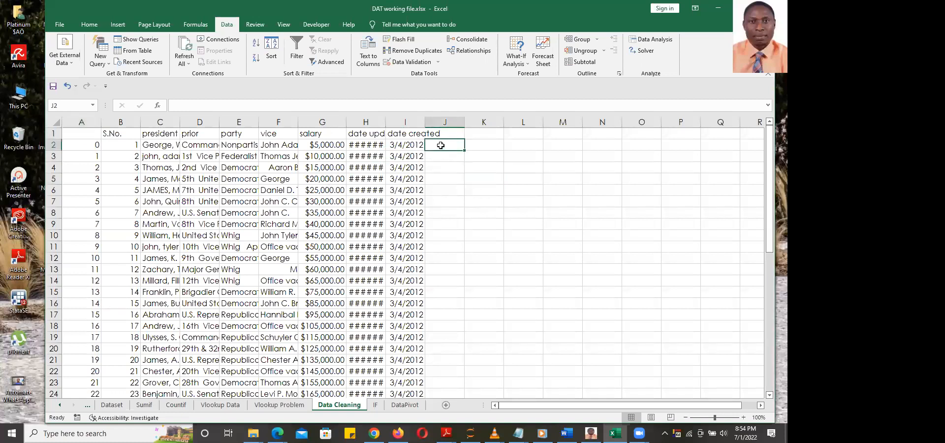
left_click(443, 156)
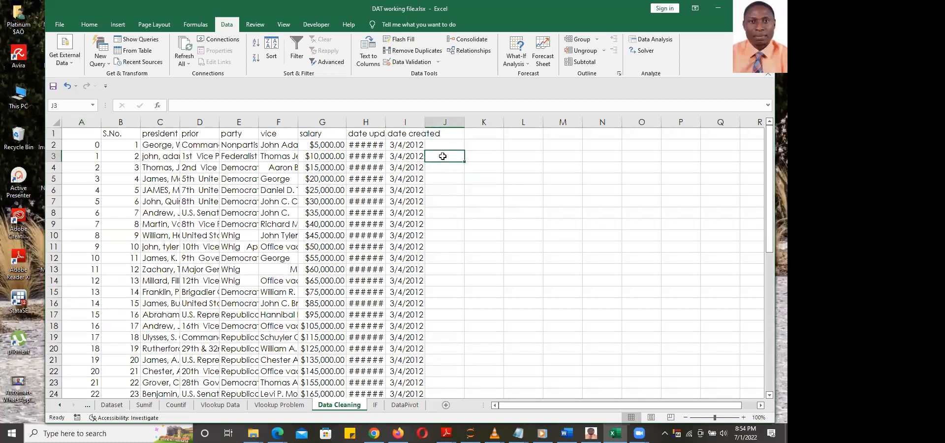
left_click(451, 187)
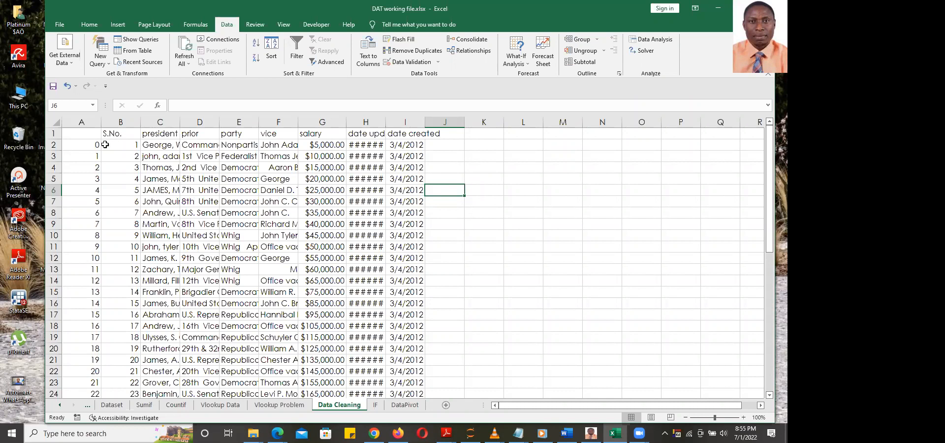
Select the entire Data Cleaning sheet with the Select All corner button
scroll(242, 164, "down", 15)
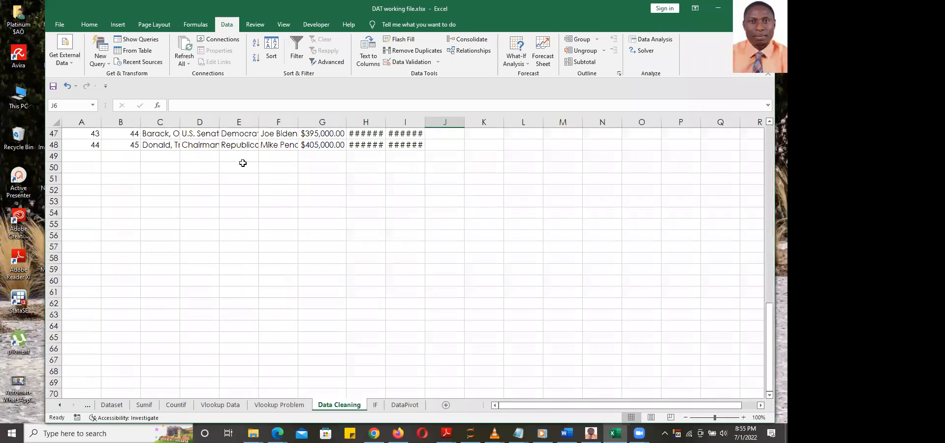
scroll(243, 163, "up", 15)
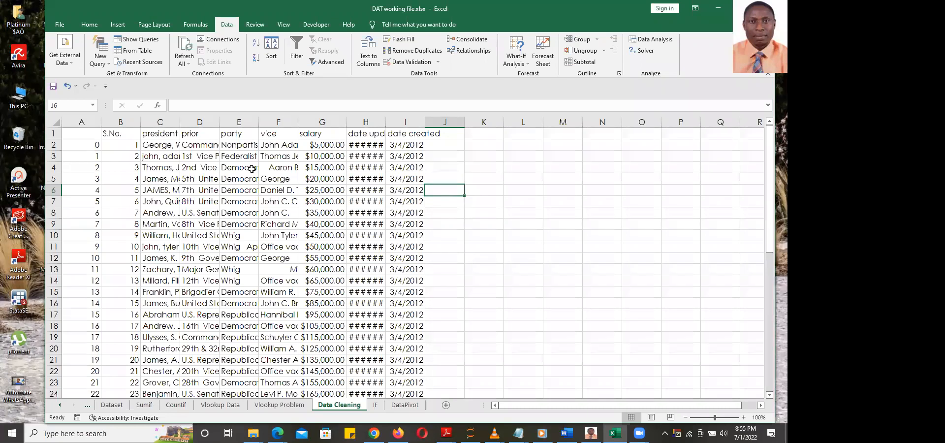
left_click(55, 123)
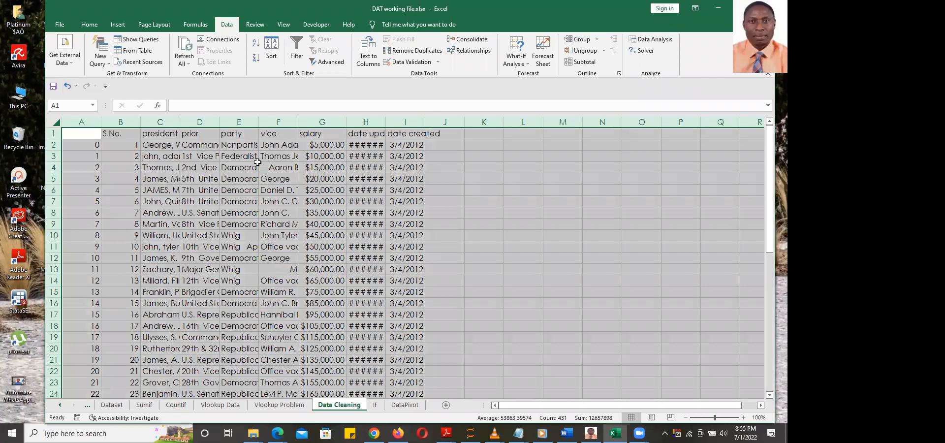
AutoFit all columns, then select and right-click the unlabelled index column A
double_click(134, 120)
left_click(458, 211)
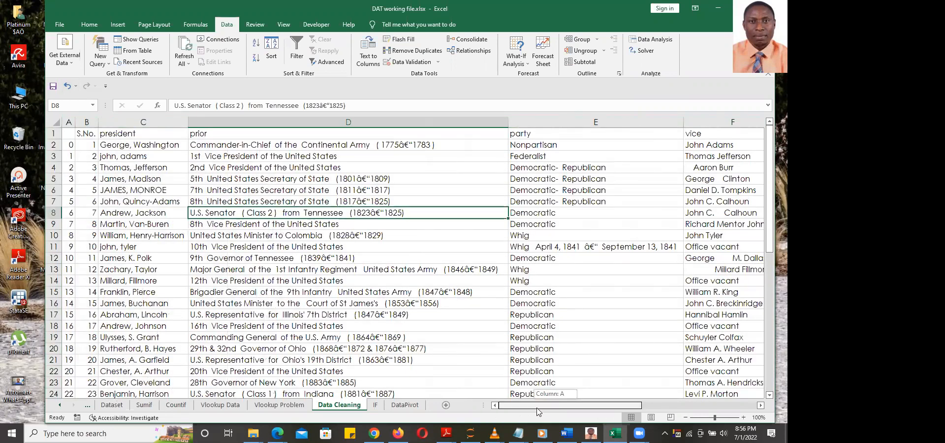
left_click(70, 121)
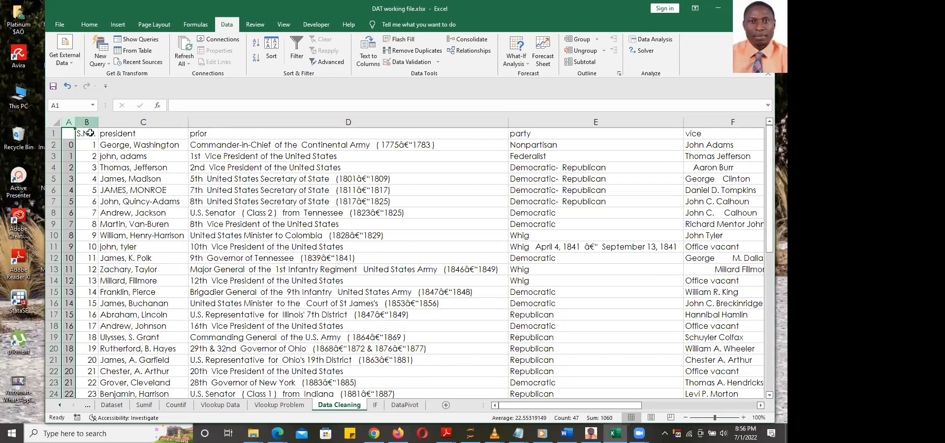
right_click(69, 122)
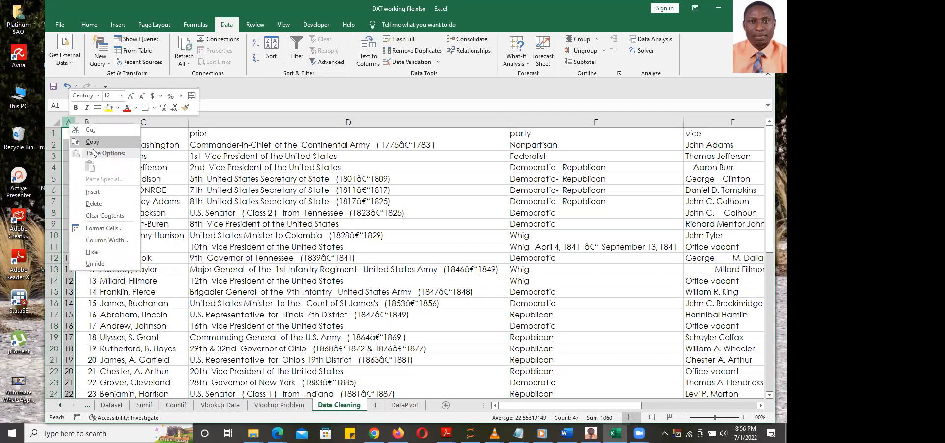
Delete the unlabelled index column A using Home > Delete
left_click(89, 25)
left_click(89, 27)
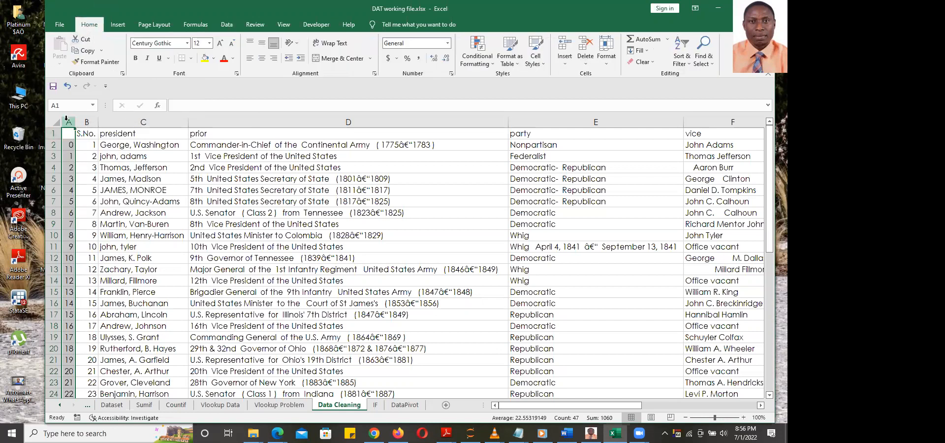
left_click(586, 47)
left_click(257, 211)
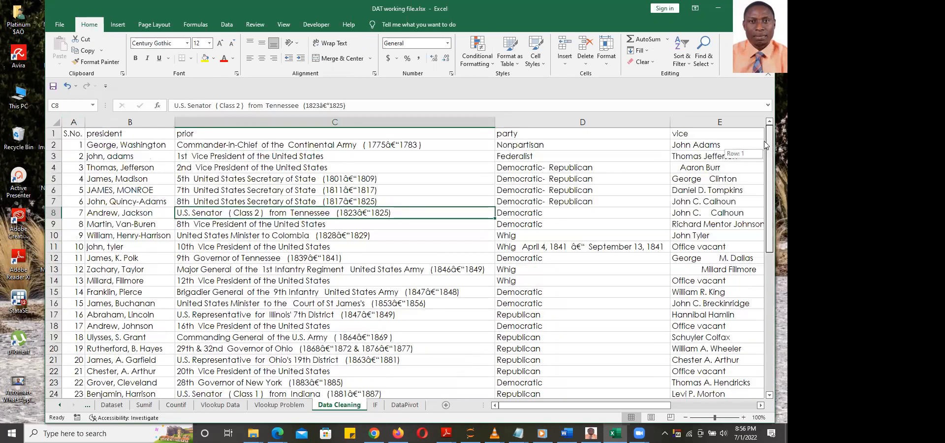
Inspect the president names in B2:B6, from lowercase 'john, adams' to 'JAMES, MONROE'
left_click_drag(117, 144, 113, 376)
scroll(154, 184, "up", 2)
left_click(148, 146)
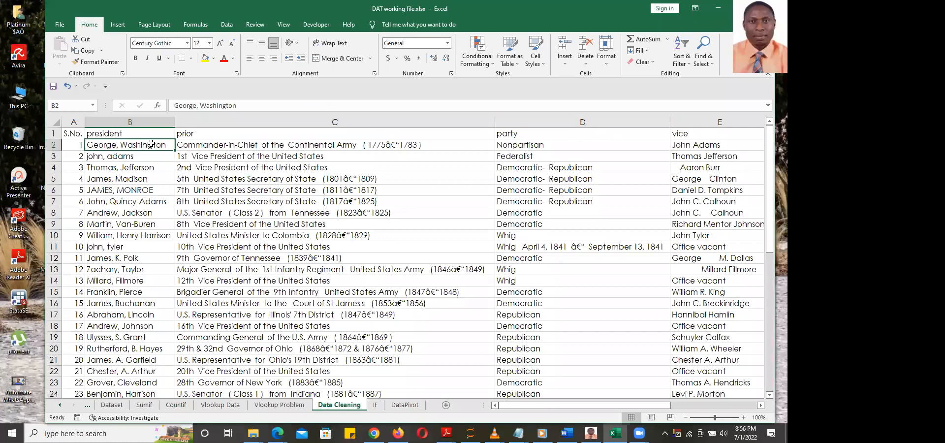
left_click(137, 157)
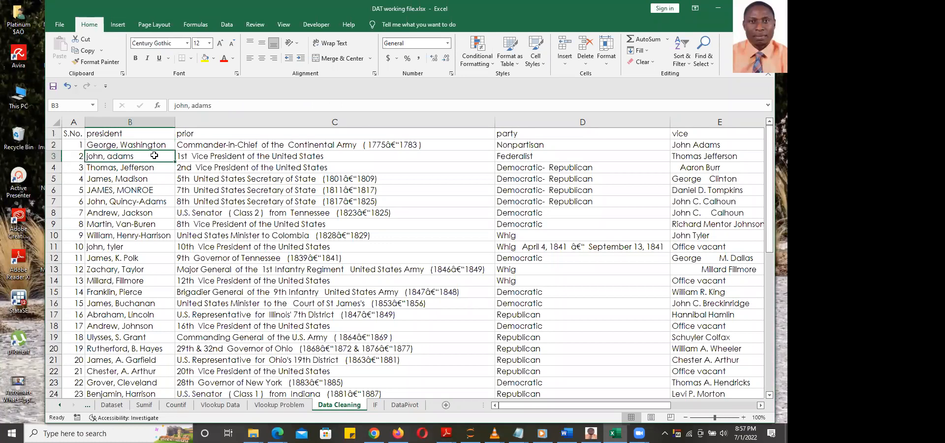
left_click(154, 168)
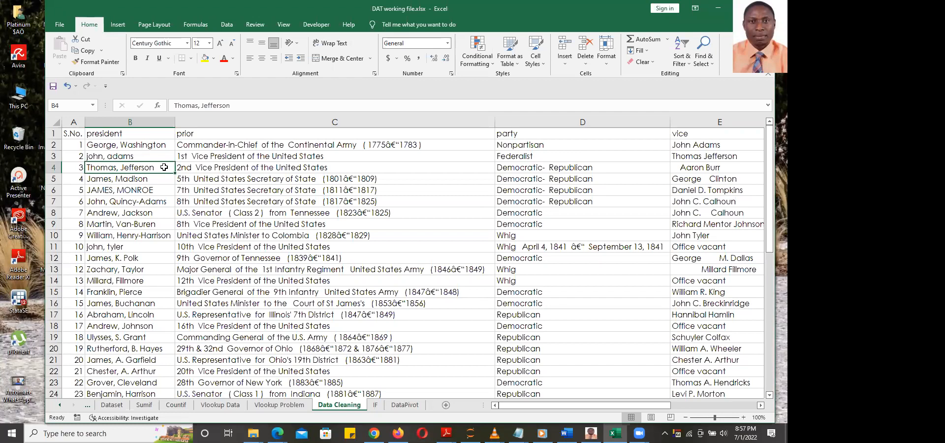
left_click(153, 180)
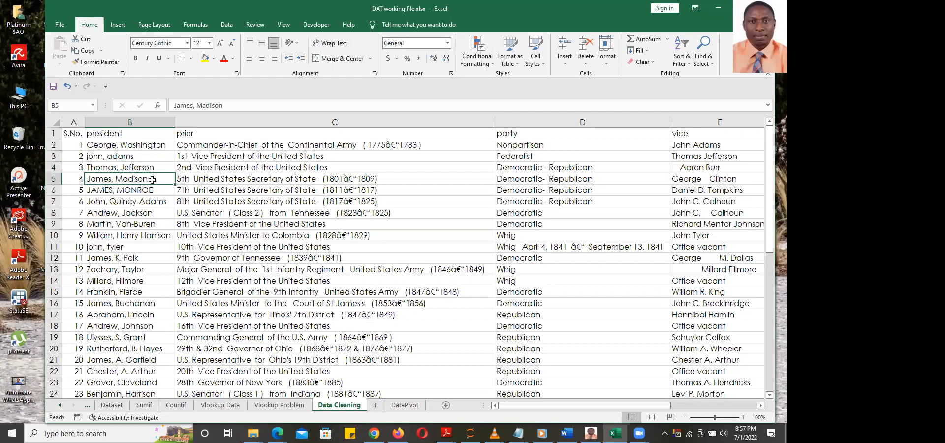
left_click(151, 191)
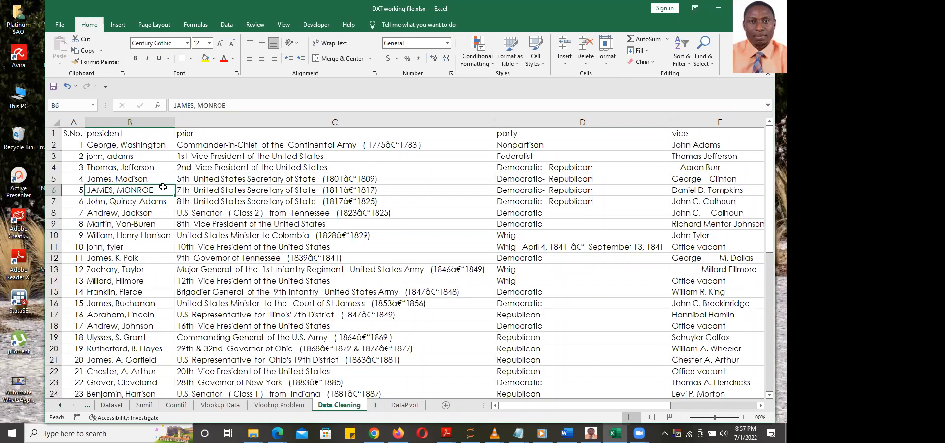
Select column C, the prior column
left_click(243, 120)
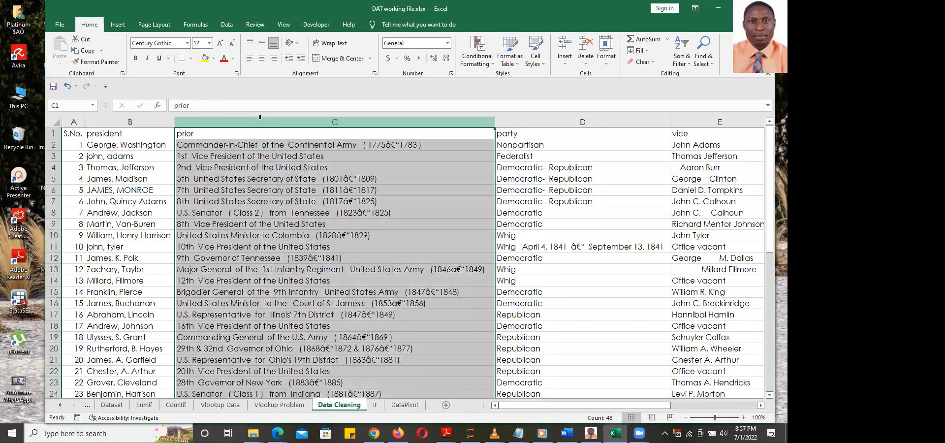
Insert a helper column before prior and try PROPER, LOWER and UPPER in C2
left_click(563, 48)
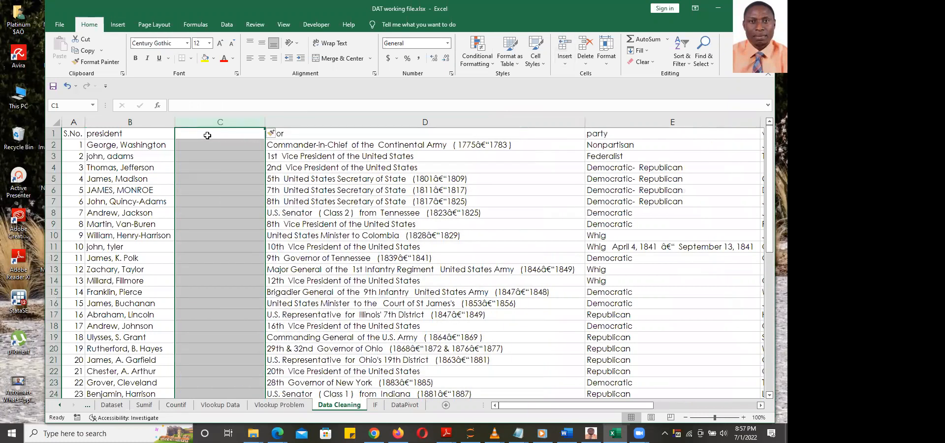
left_click(208, 145)
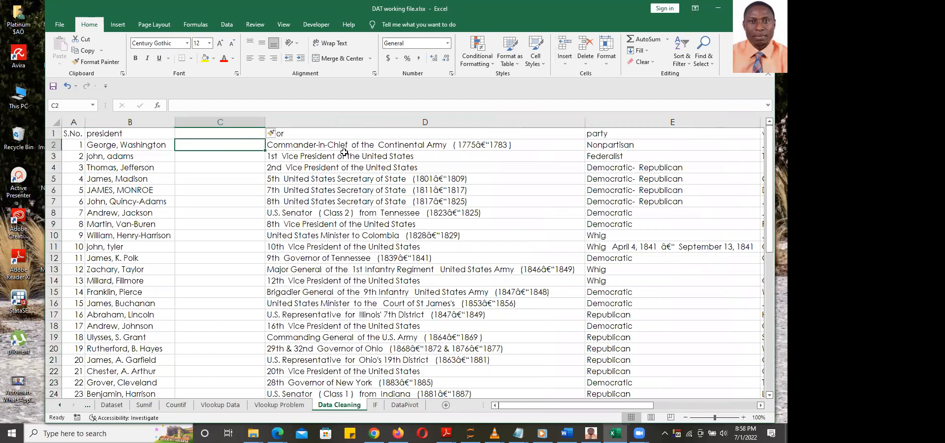
type("=")
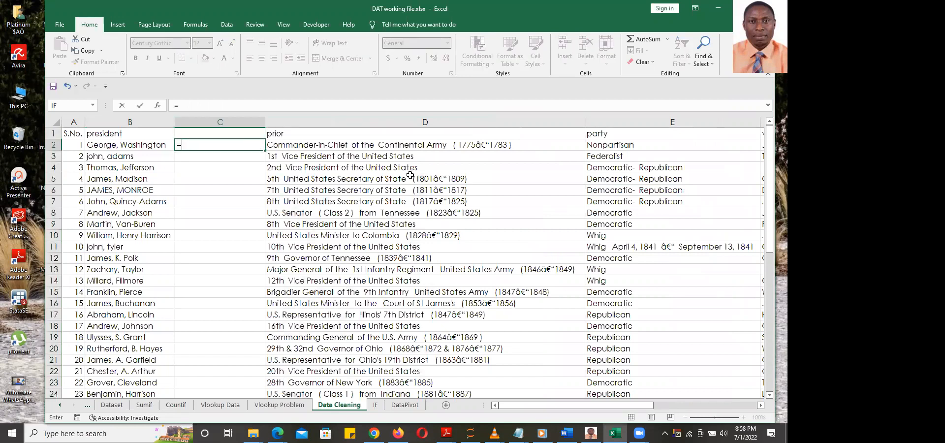
type("proper")
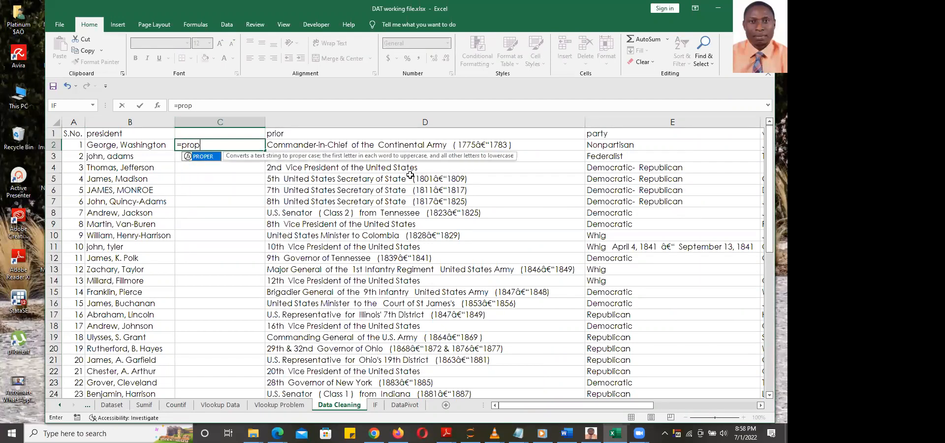
key("Tab")
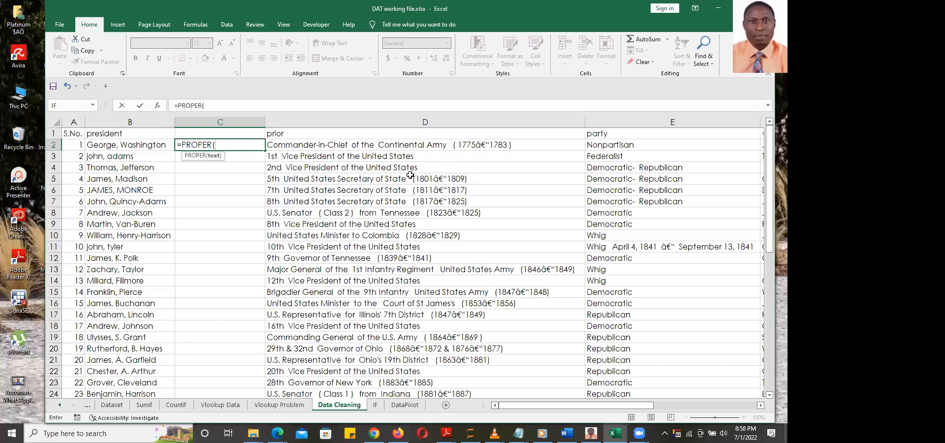
key("BackSpace")
key("BackSpace")
key("BackSpace")
key("BackSpace")
key("BackSpace")
key("BackSpace")
key("BackSpace")
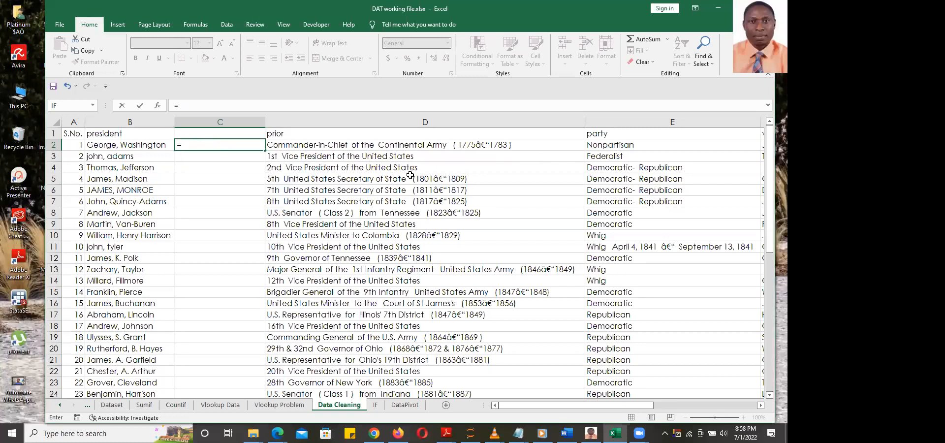
type("lower")
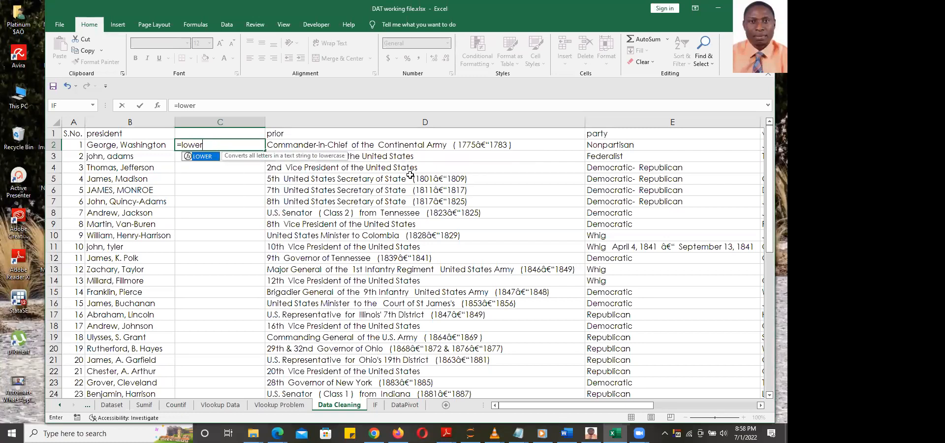
key("Tab")
key("BackSpace")
key("BackSpace")
key("BackSpace")
key("BackSpace")
key("BackSpace")
key("BackSpace")
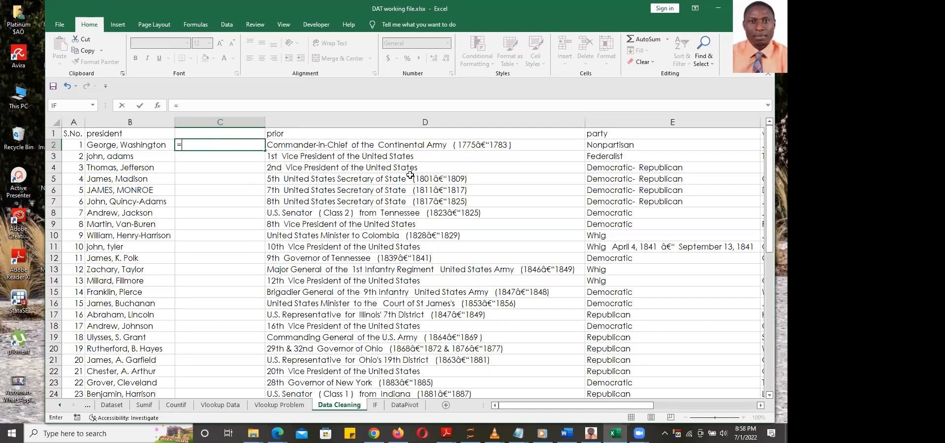
type("upper")
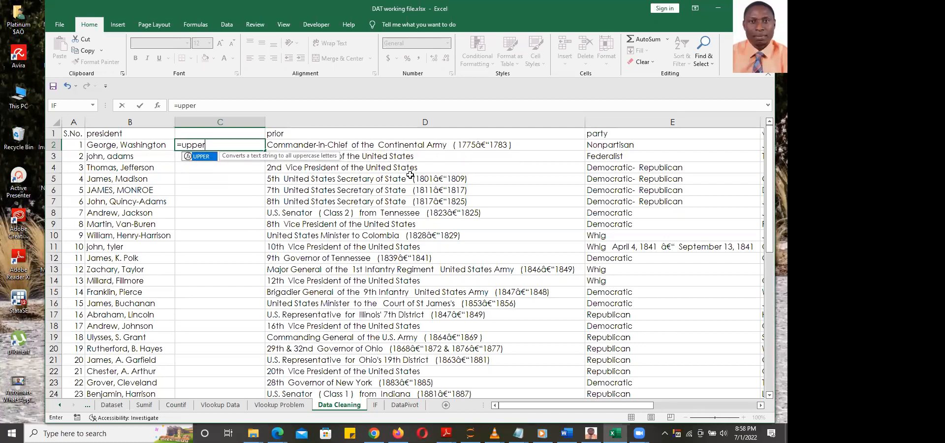
key("Tab")
key("BackSpace")
key("BackSpace")
key("BackSpace")
key("BackSpace")
key("BackSpace")
key("BackSpace")
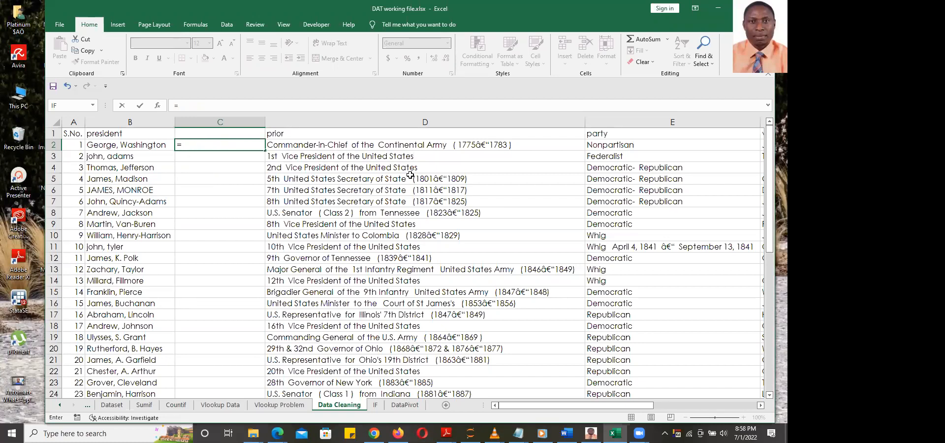
Enter =PROPER(B2) in C2 to get 'George, Washington'
type("proper")
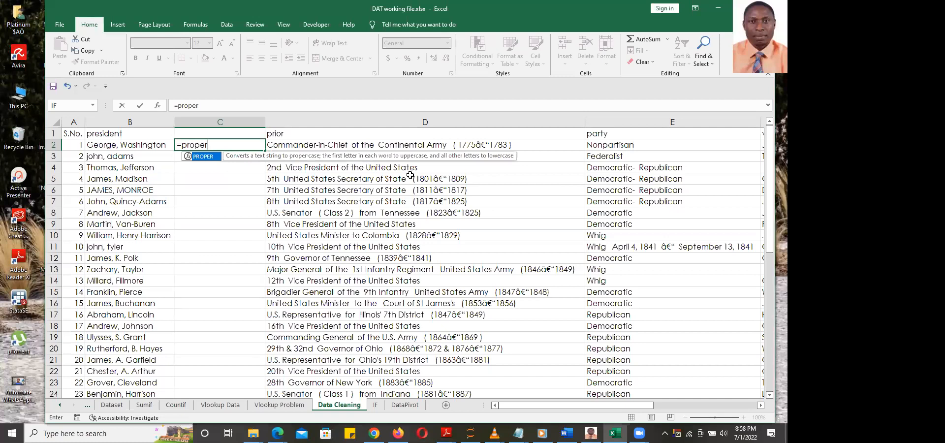
key("Tab")
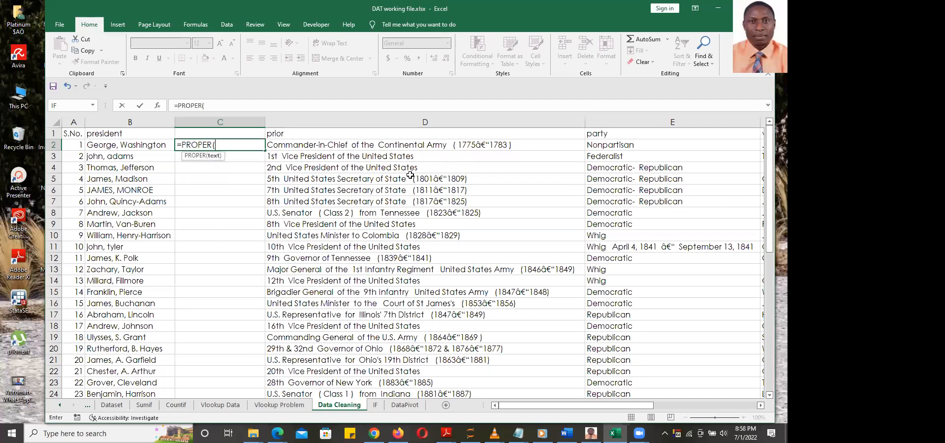
left_click(156, 143)
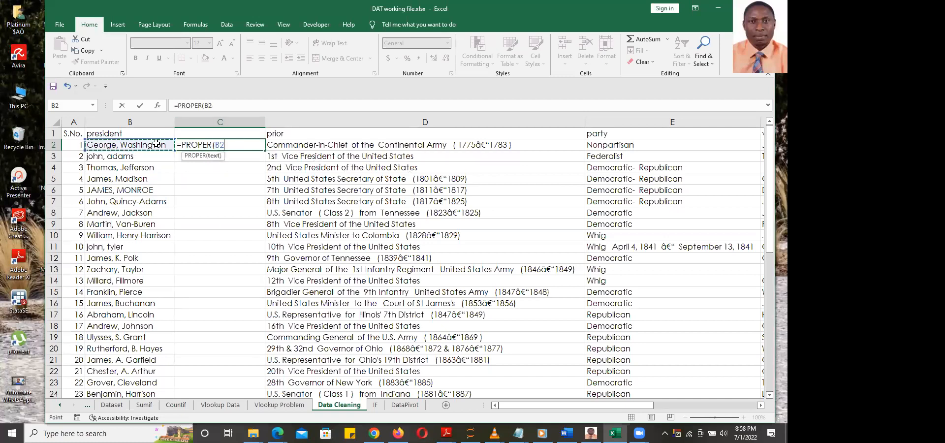
key("Return")
Copy C2's =PROPER formula down to row 48 and return to the top of the sheet
left_click(254, 146)
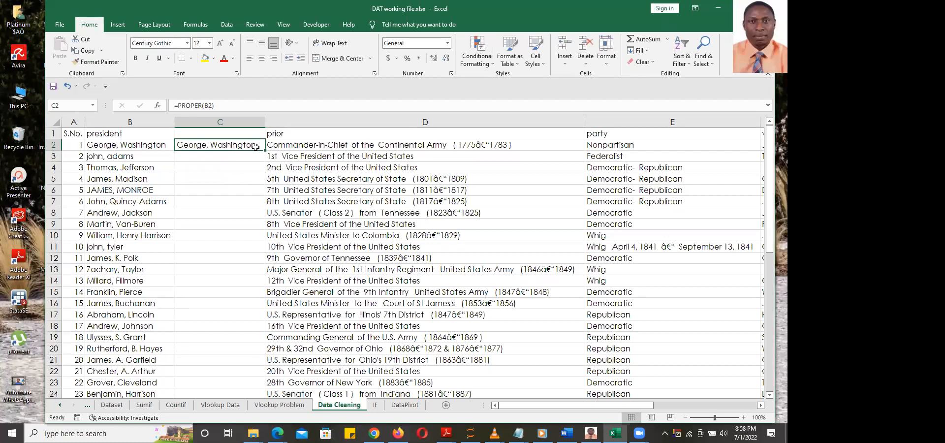
double_click(264, 150)
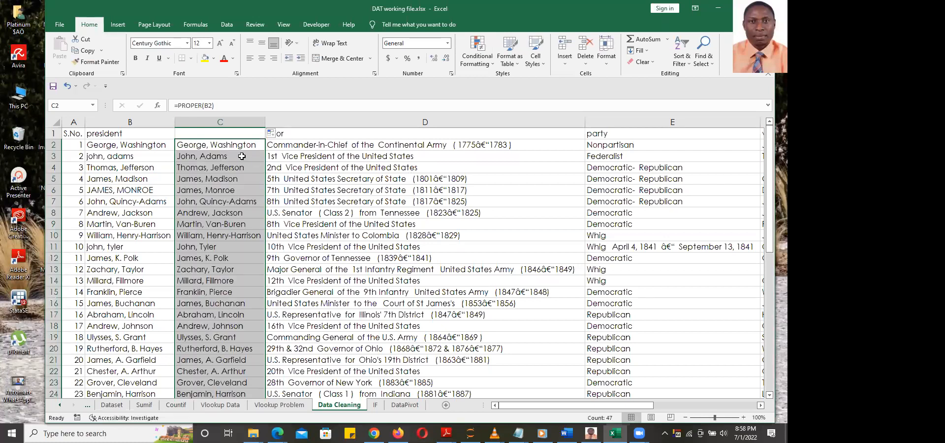
scroll(241, 156, "down", 15)
scroll(242, 157, "up", 15)
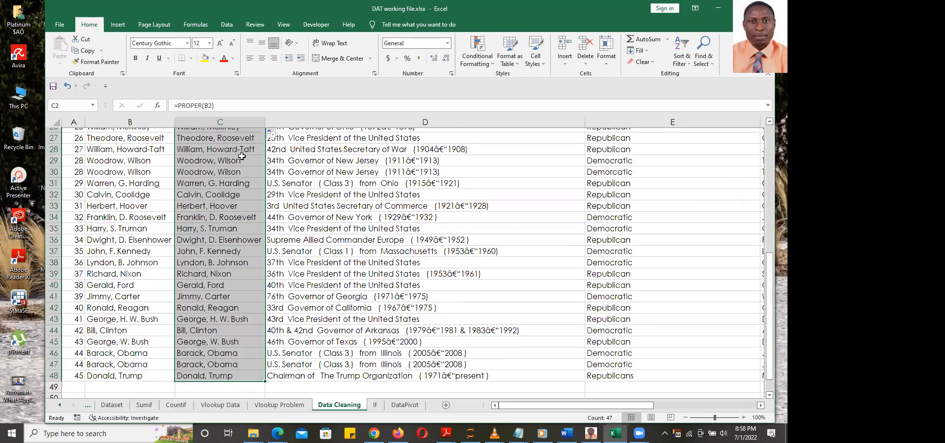
key("Down")
key("Down")
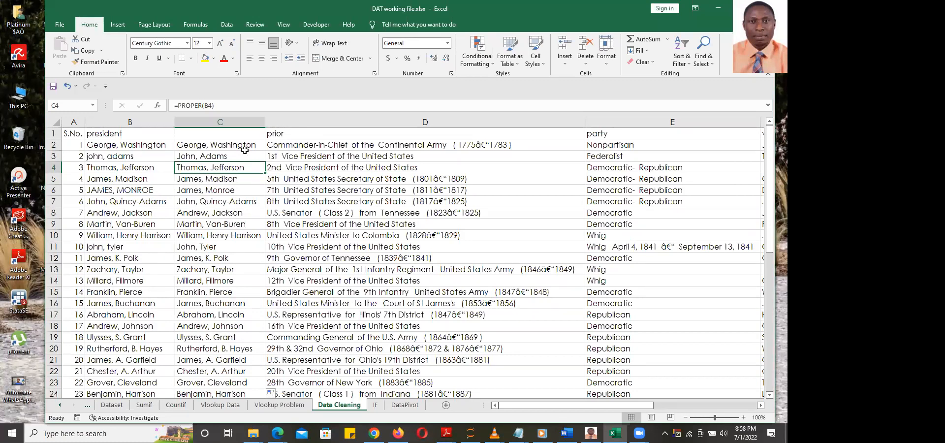
Change the C2 formula to =UPPER(B2) and fill it down column C
left_click(231, 146)
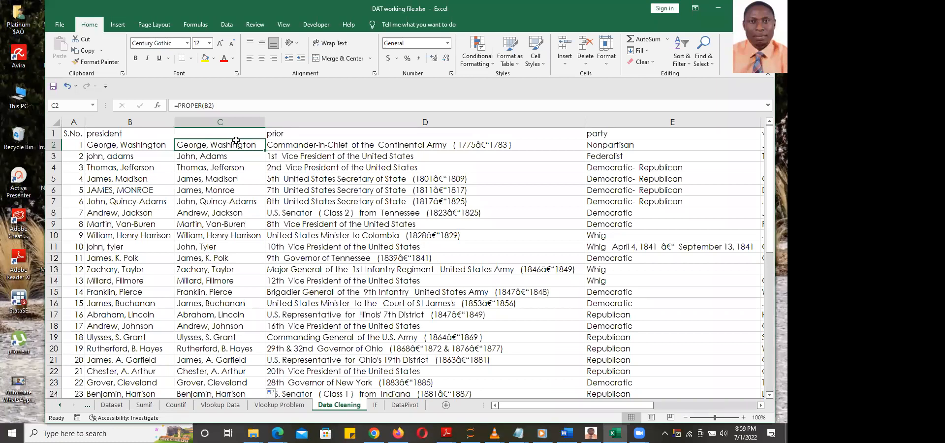
double_click(212, 144)
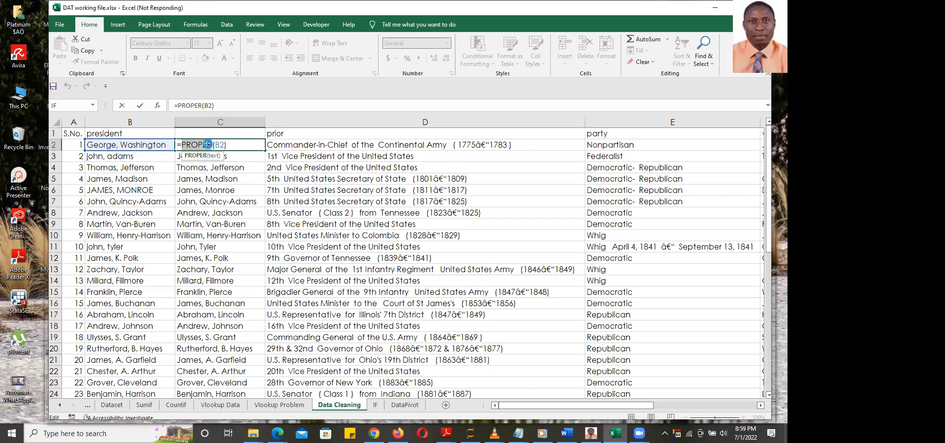
type("uppe")
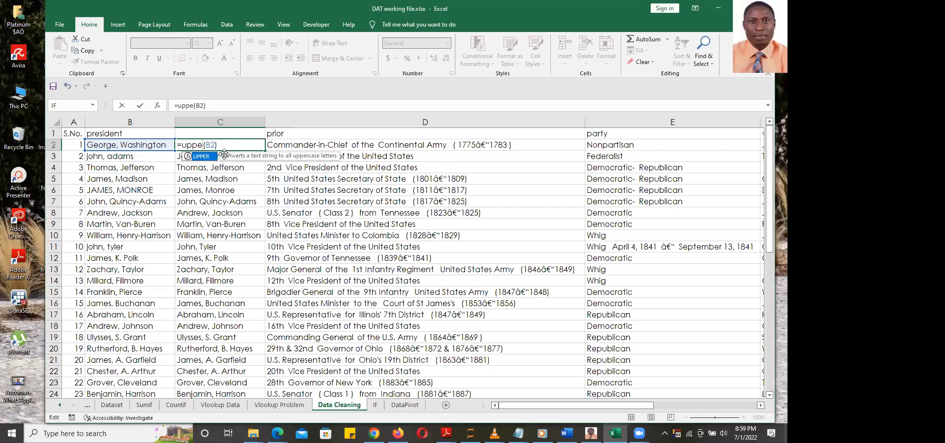
type("r")
key("Return")
left_click(242, 144)
double_click(264, 151)
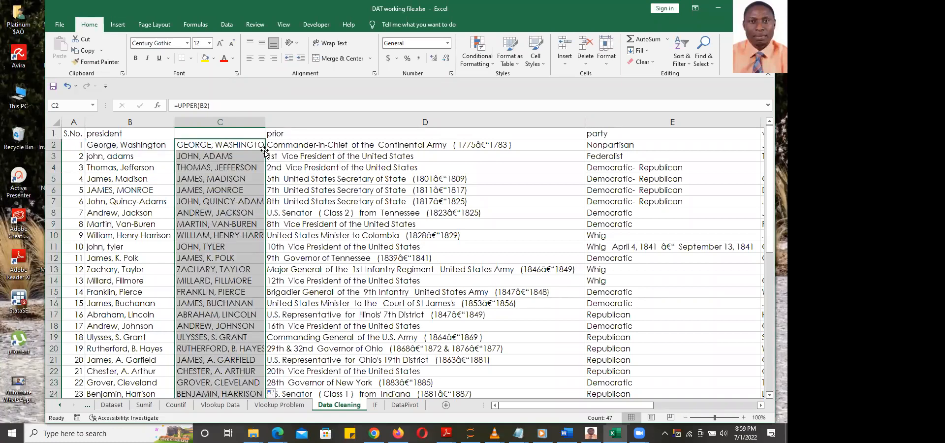
Undo the uppercase fill and copy the proper-case names in C2:C48
left_click(330, 258)
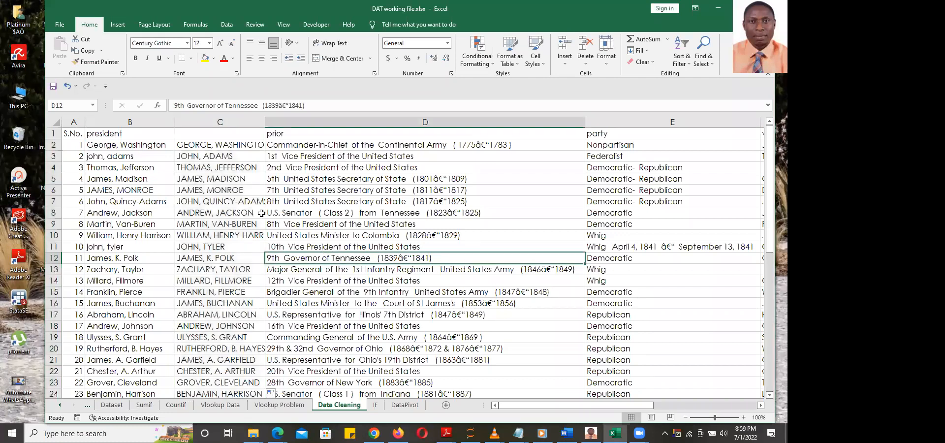
left_click(228, 145)
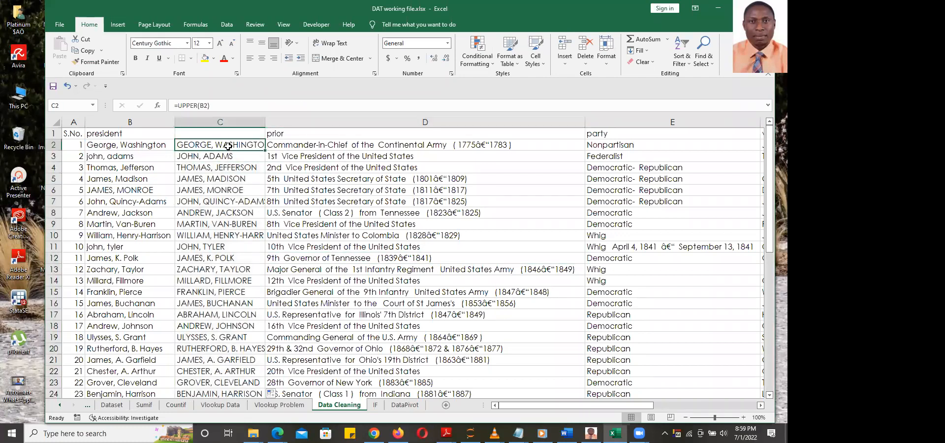
key("ctrl+z")
key("ctrl+z")
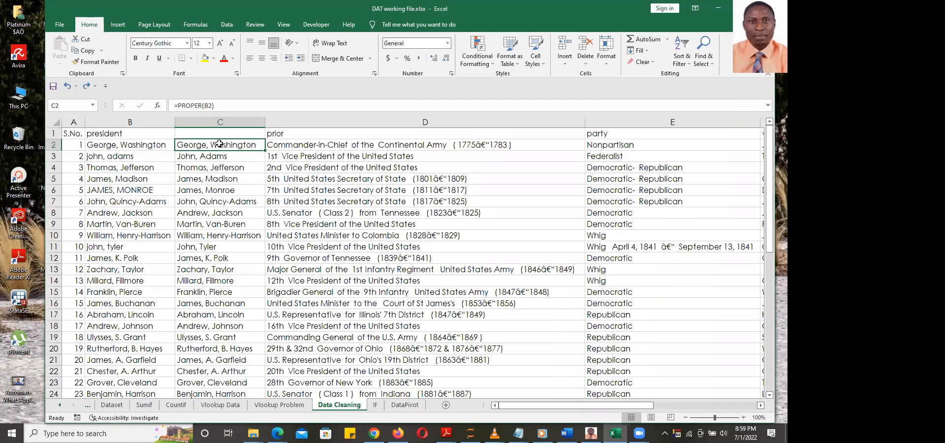
key("ctrl+shift+Down")
key("ctrl+c")
scroll(219, 143, "up", 8)
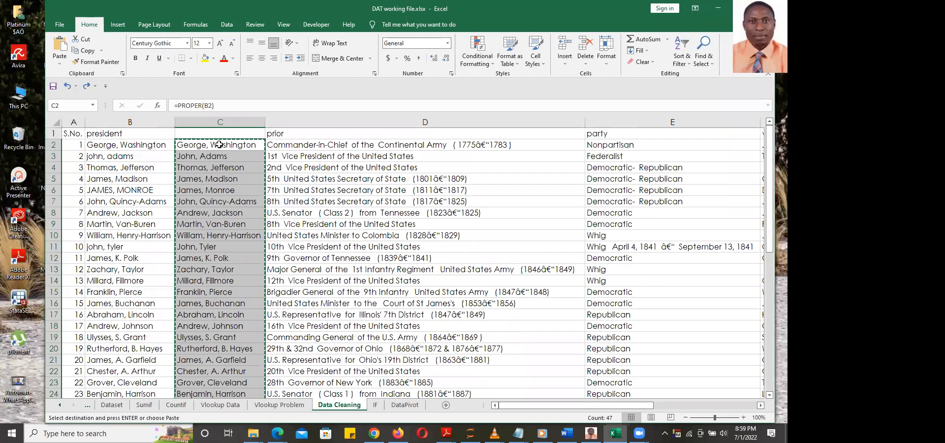
key("ctrl+alt+v")
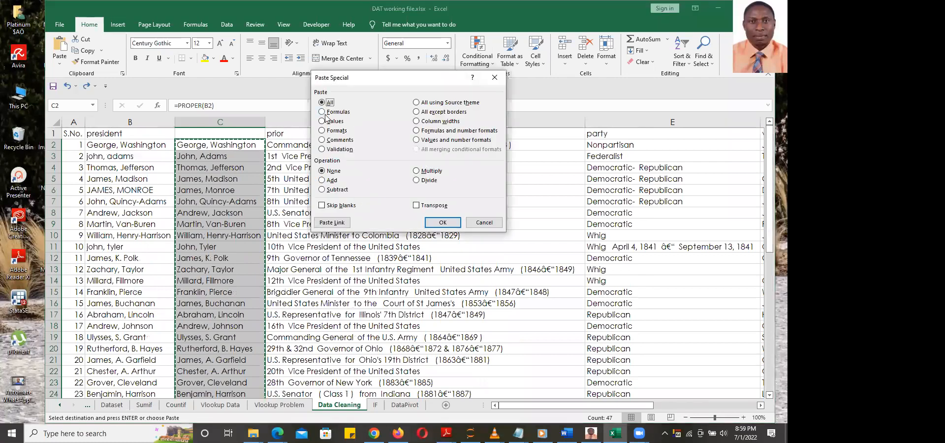
left_click(322, 122)
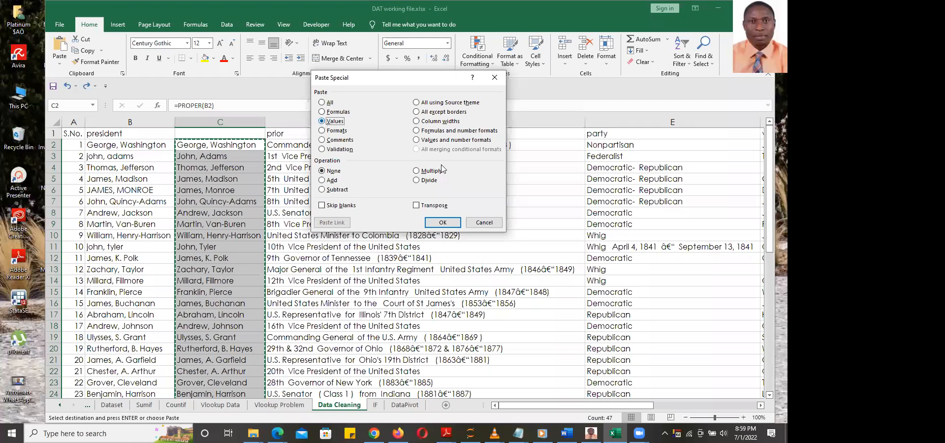
left_click(444, 223)
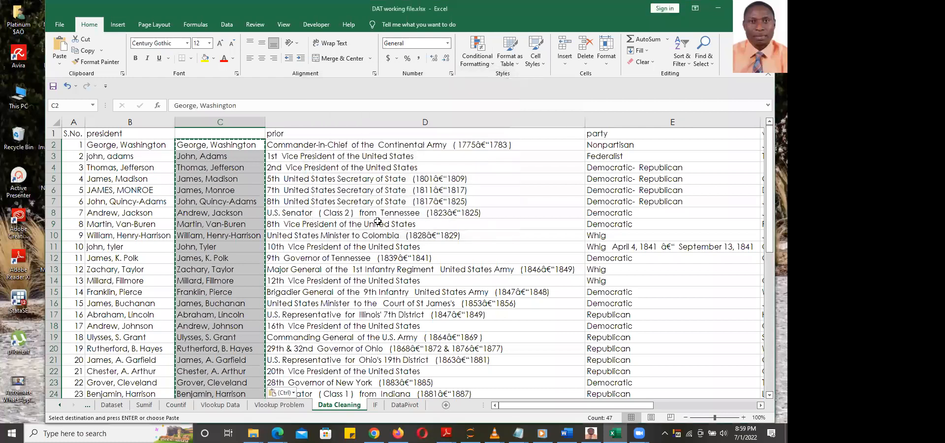
key("ctrl+z")
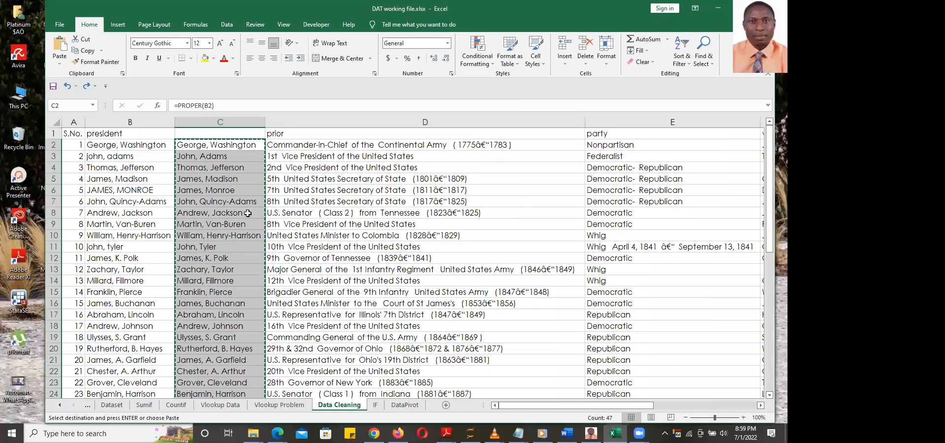
key("Escape")
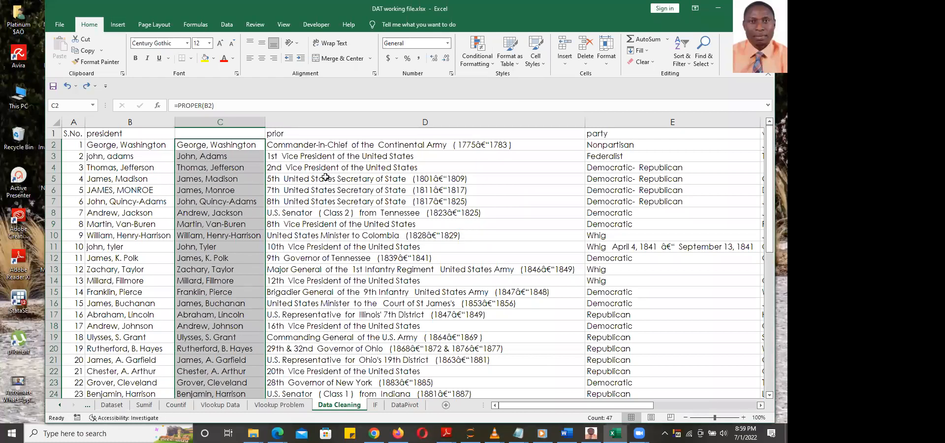
left_click(111, 160)
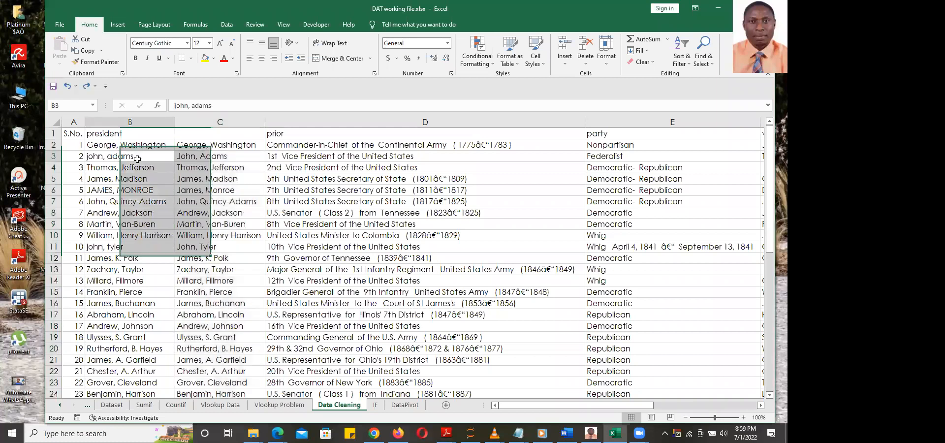
left_click(204, 158)
left_click(124, 164)
left_click(202, 165)
left_click(131, 166)
left_click(199, 166)
left_click(134, 167)
left_click(193, 168)
left_click(132, 167)
left_click(195, 168)
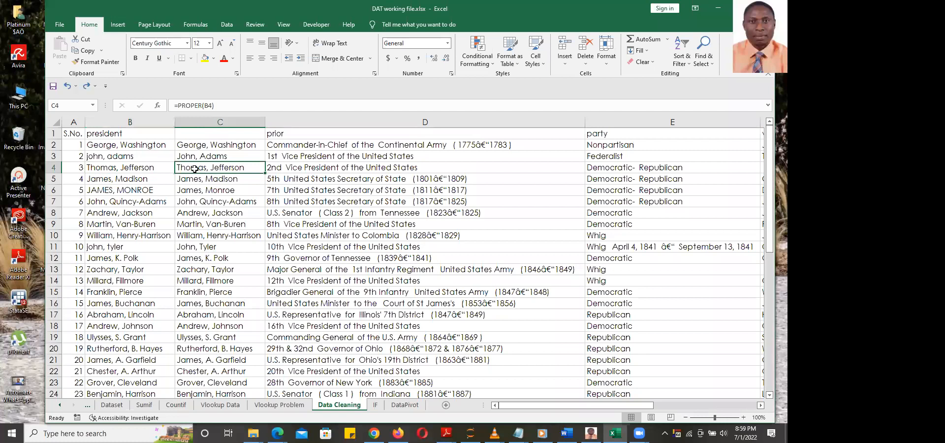
left_click(213, 124)
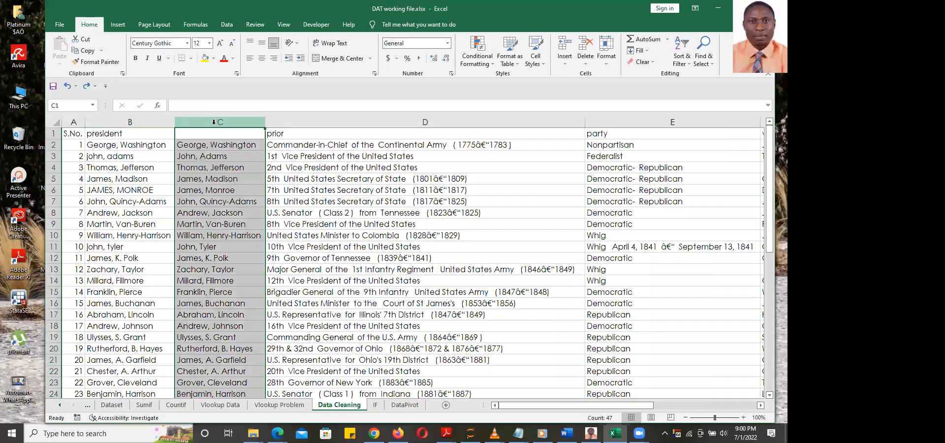
left_click(126, 125)
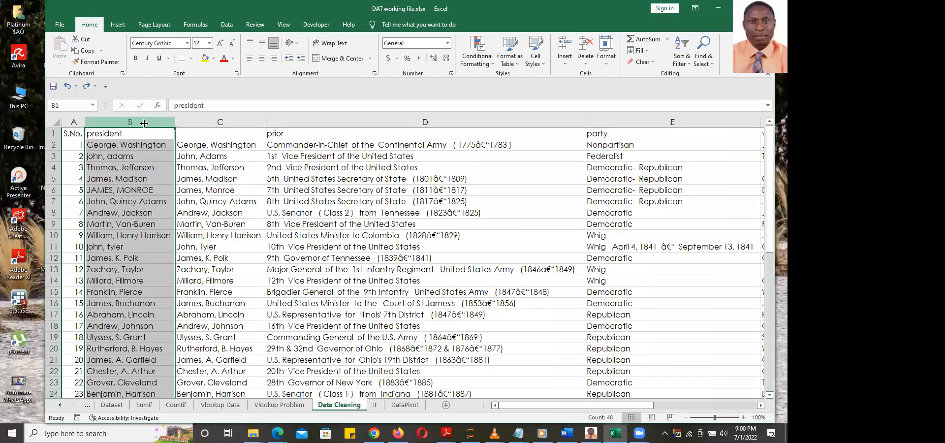
left_click(206, 125)
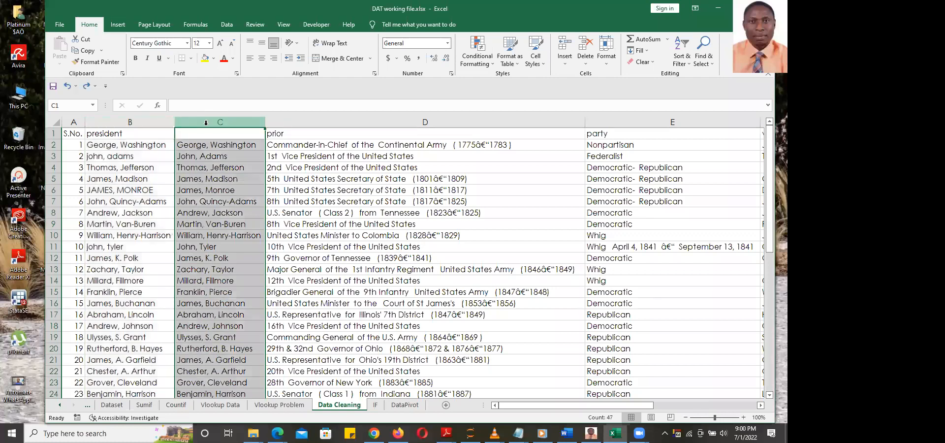
left_click(131, 124)
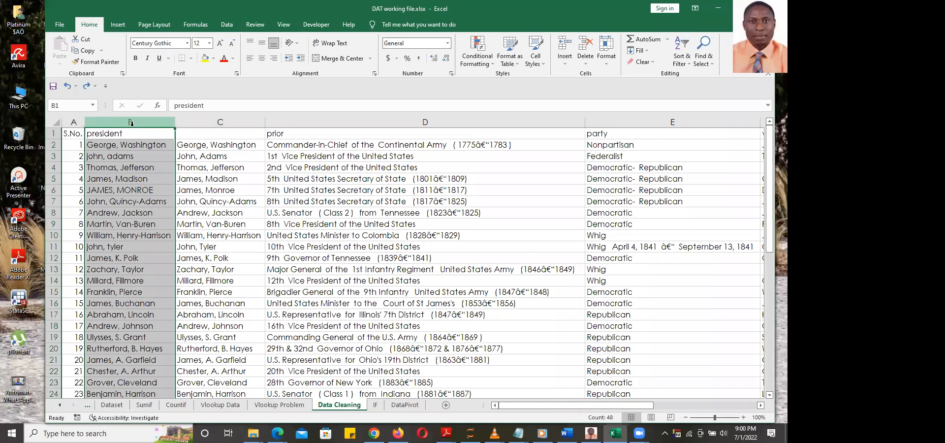
Delete column B, turn off Windows night light, then undo the deletion to restore the names
right_click(131, 123)
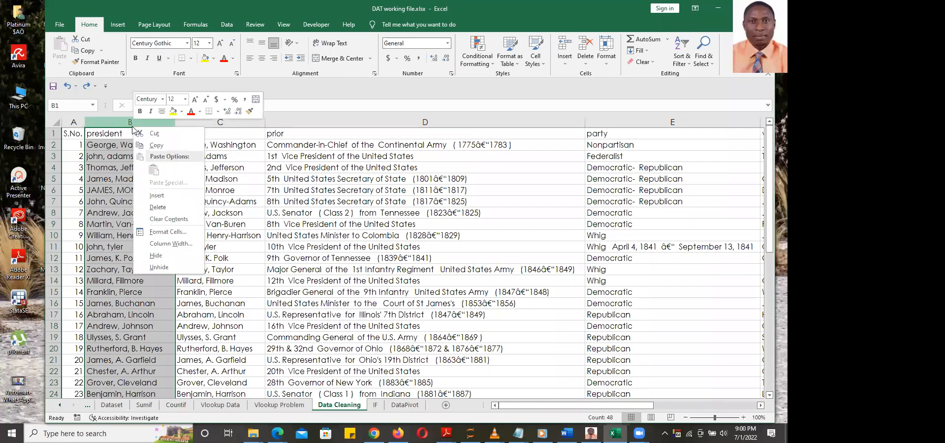
left_click(156, 208)
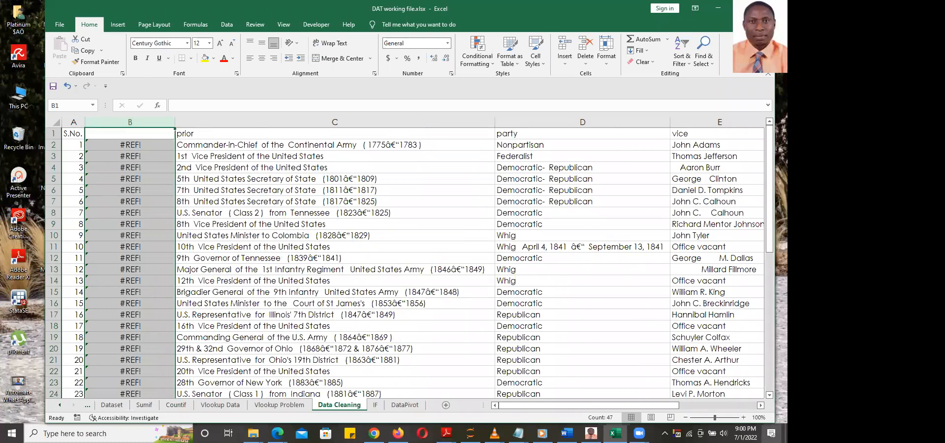
left_click(772, 433)
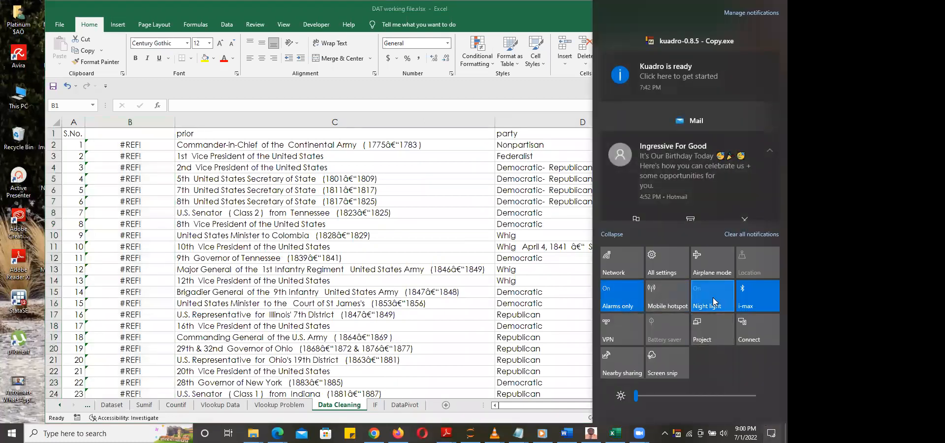
left_click(713, 297)
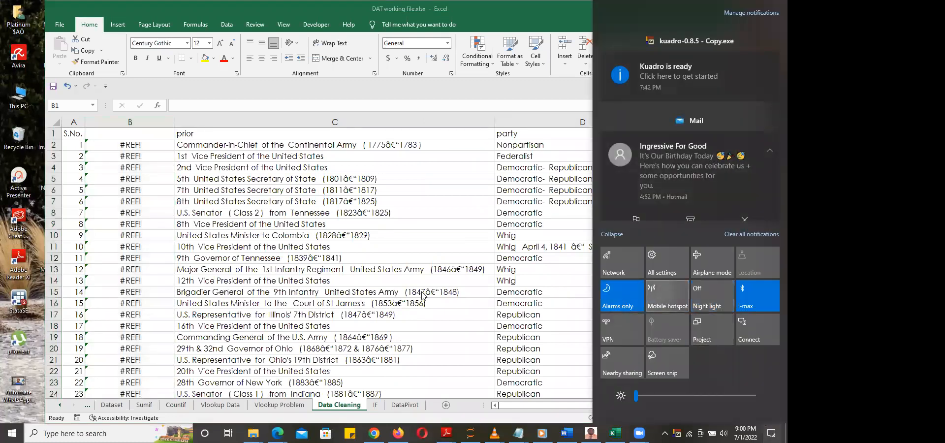
left_click(119, 211)
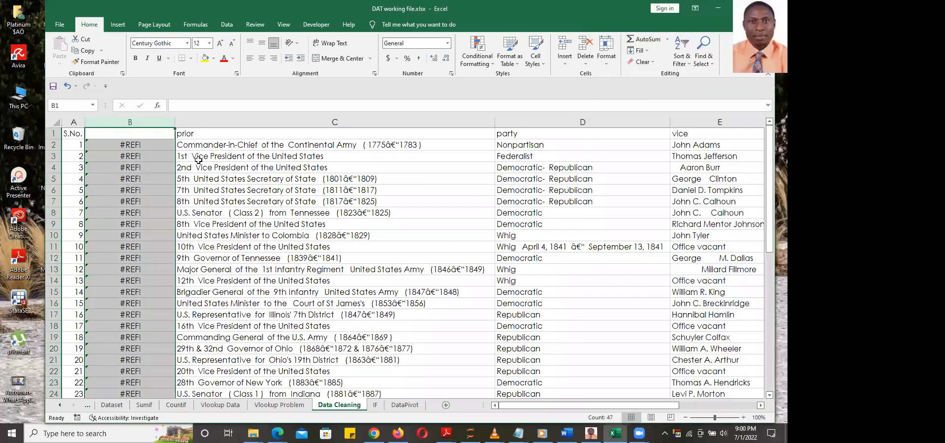
key("ctrl+z")
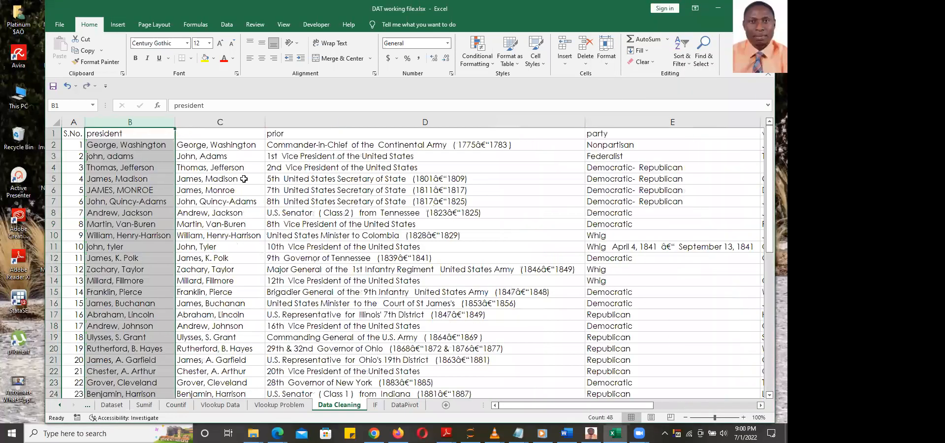
Paste the cleaned names in C2:C48 back over themselves as values only
left_click(233, 145)
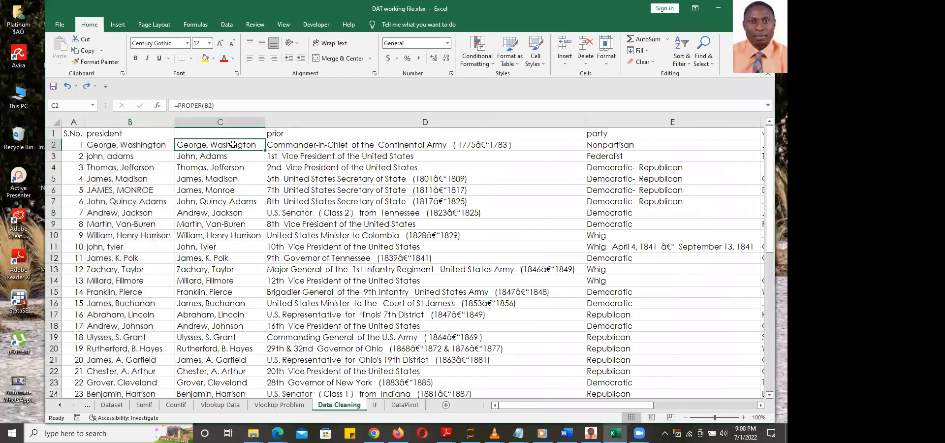
key("ctrl+shift+Down")
key("ctrl+c")
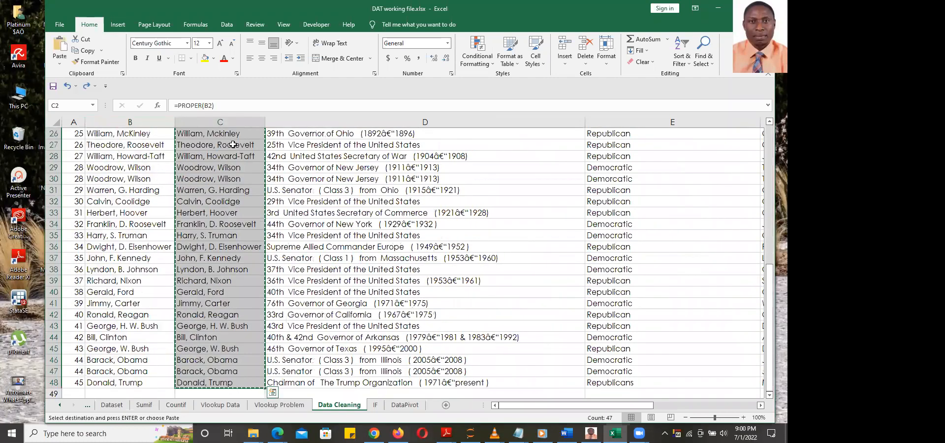
key("ctrl+v")
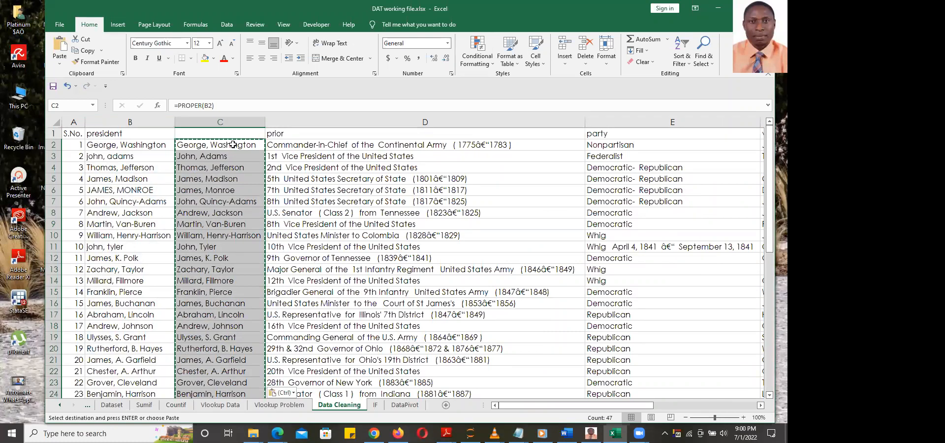
key("ctrl+alt+v")
left_click(323, 121)
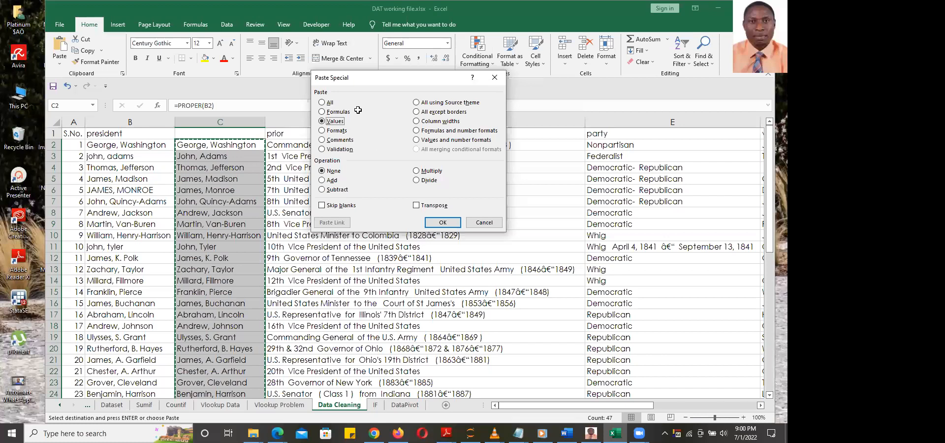
left_click(433, 221)
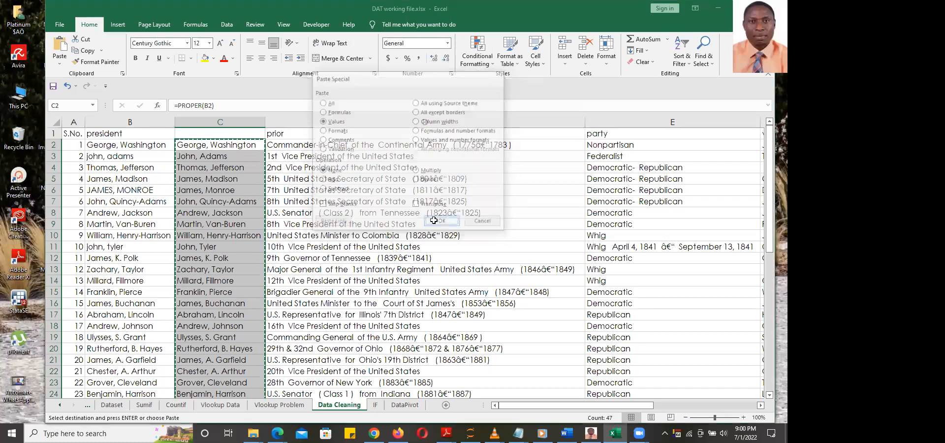
Delete the original untidy president column B
left_click(132, 123)
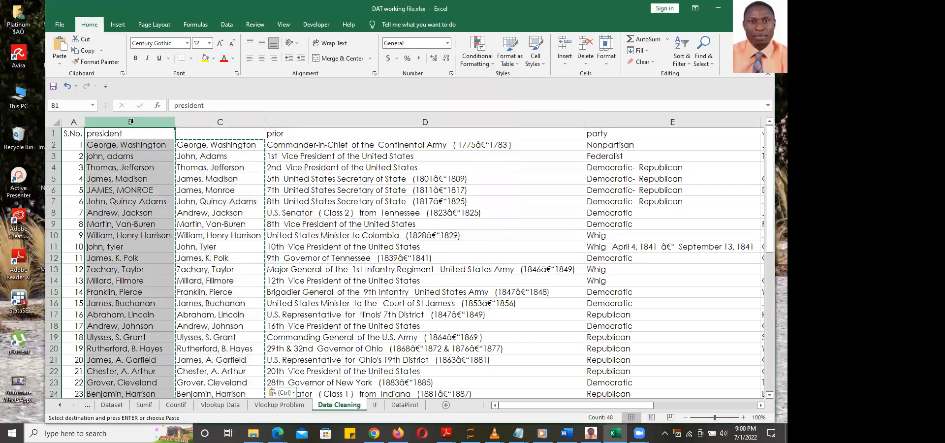
right_click(133, 124)
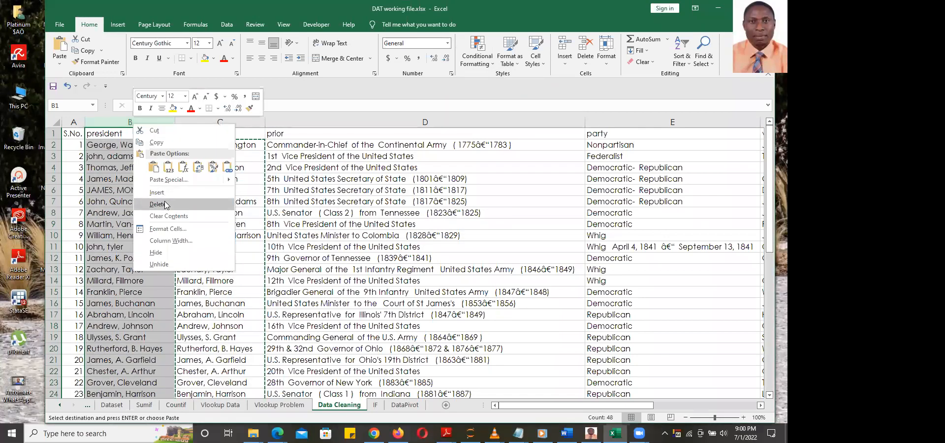
left_click(163, 204)
Enter the heading 'President' in B1 and review the entries in B5, C5 and C8
double_click(136, 135)
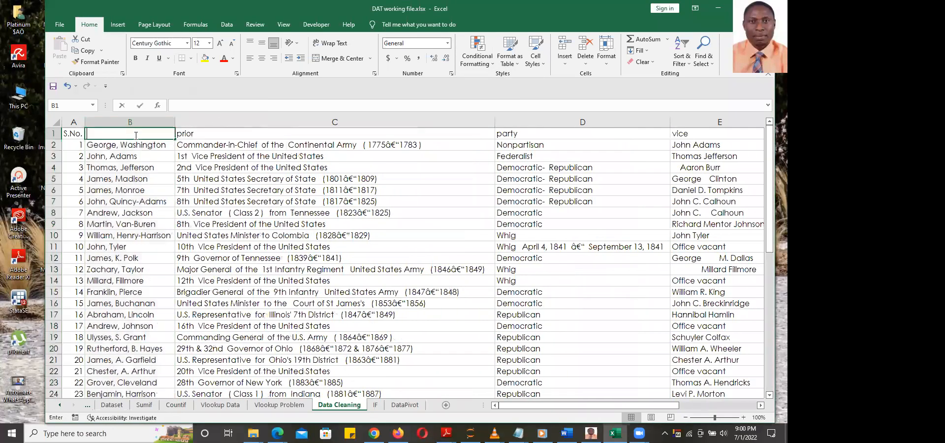
type("President")
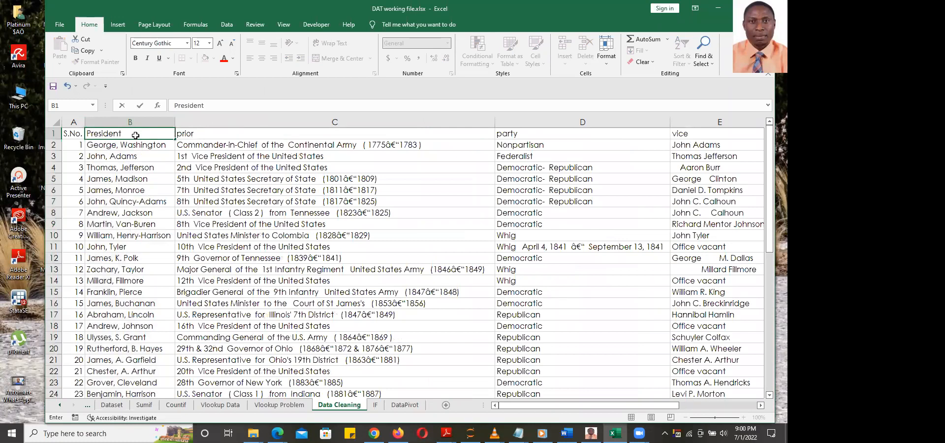
key("Return")
left_click(143, 185)
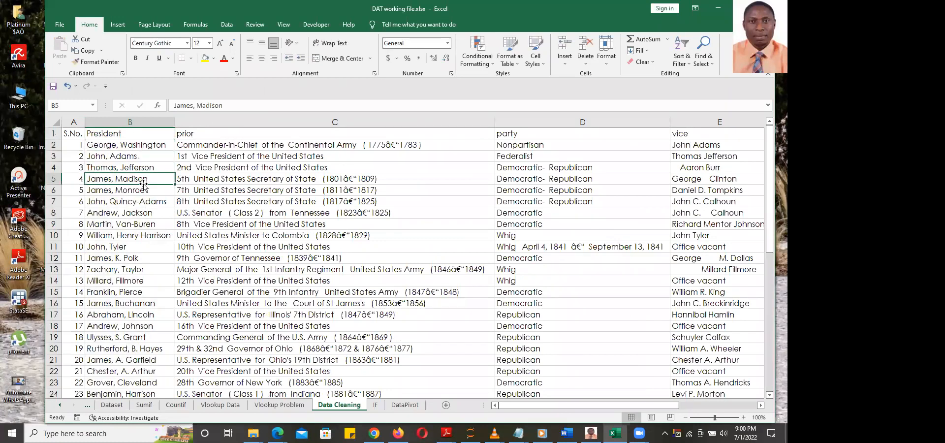
left_click(130, 121)
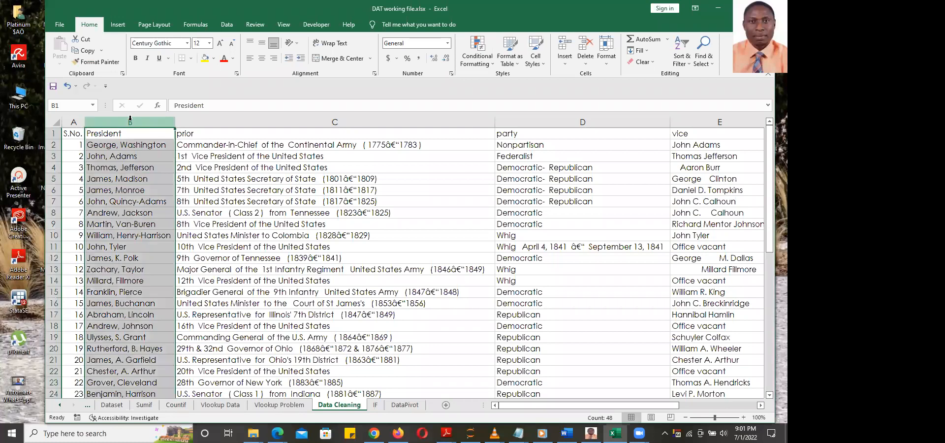
left_click(250, 180)
left_click(256, 214)
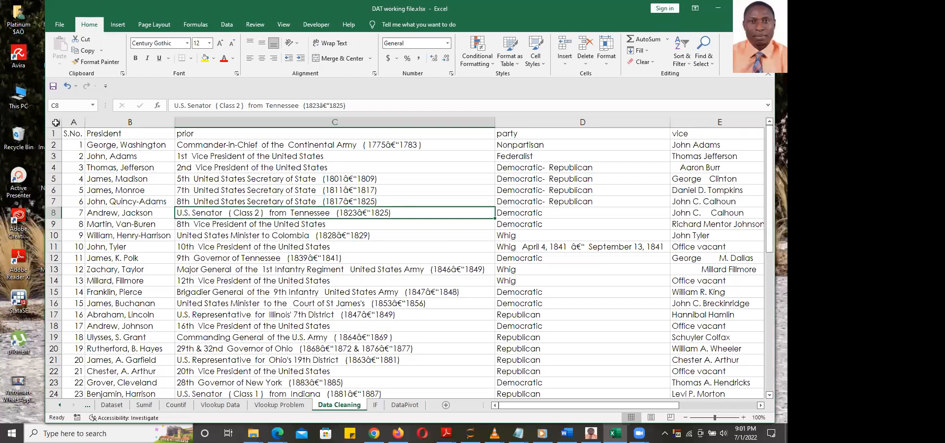
left_click(56, 122)
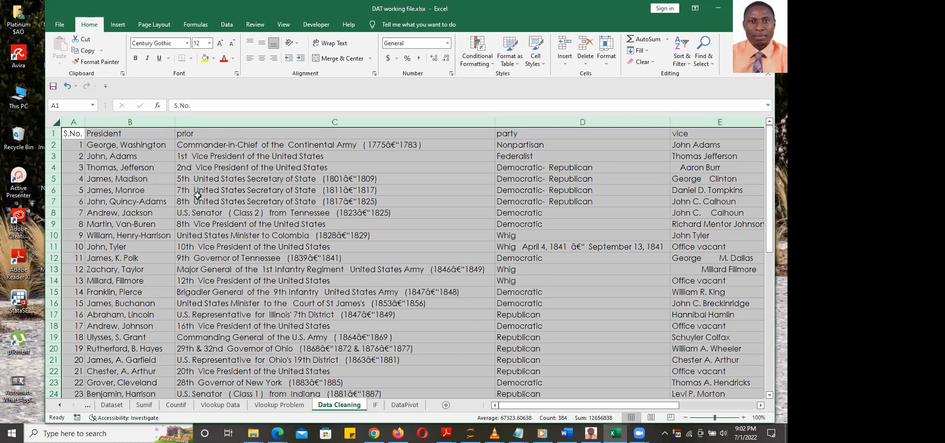
left_click(148, 166)
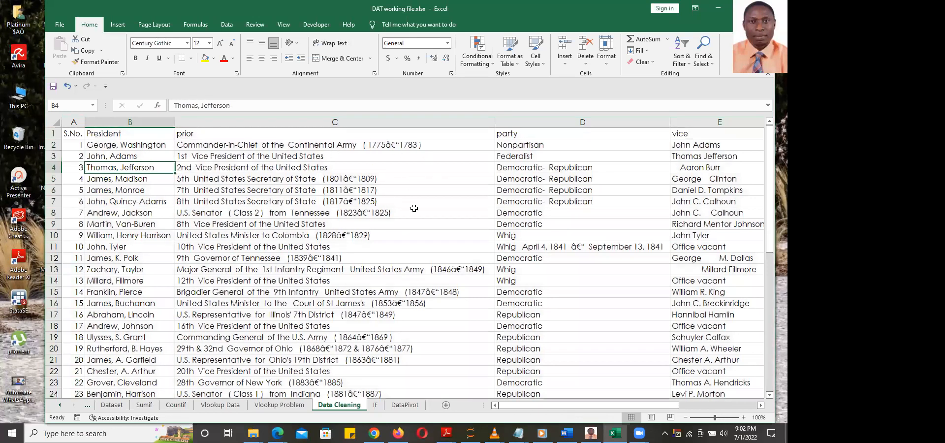
scroll(410, 229, "down", 14)
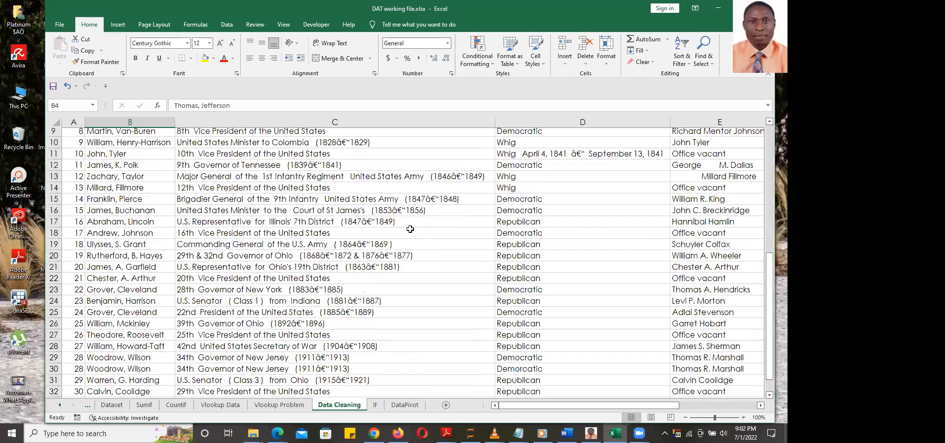
scroll(410, 229, "up", 14)
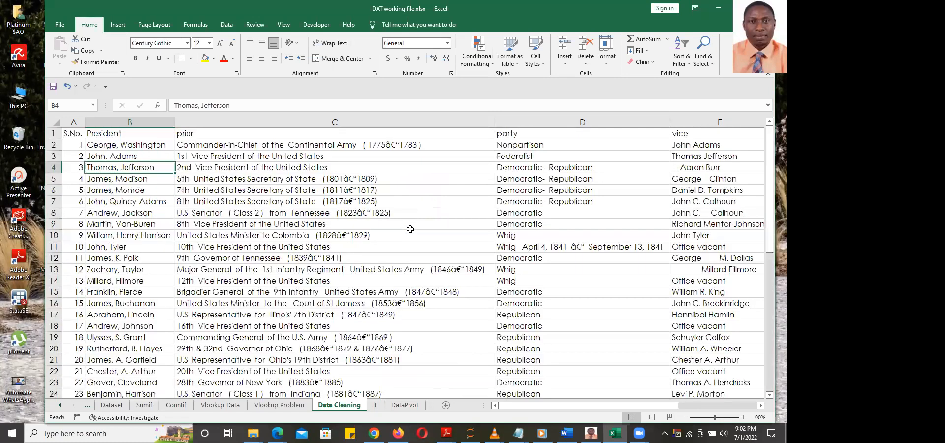
left_click(395, 145)
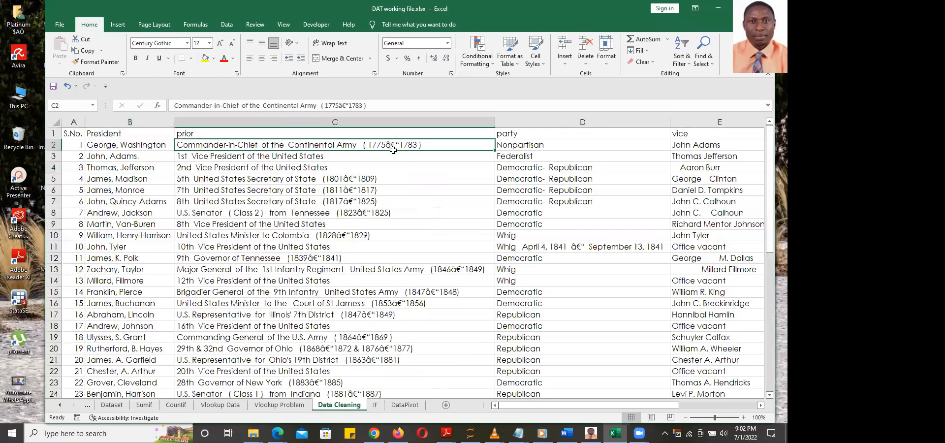
left_click(349, 179)
key("Down")
key("Down")
key("Down")
left_click(343, 237)
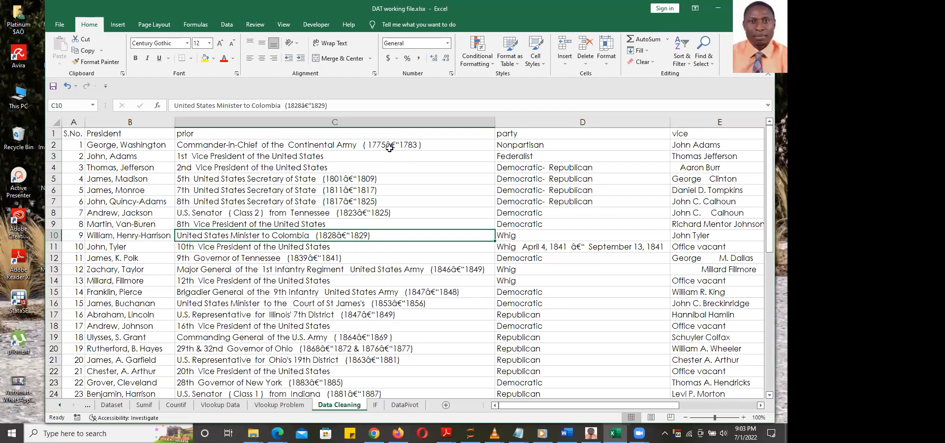
double_click(391, 145)
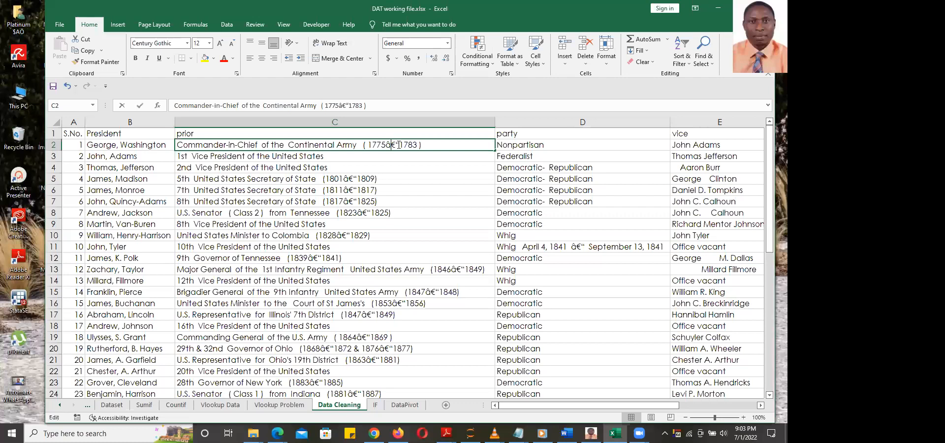
left_click_drag(400, 144, 389, 143)
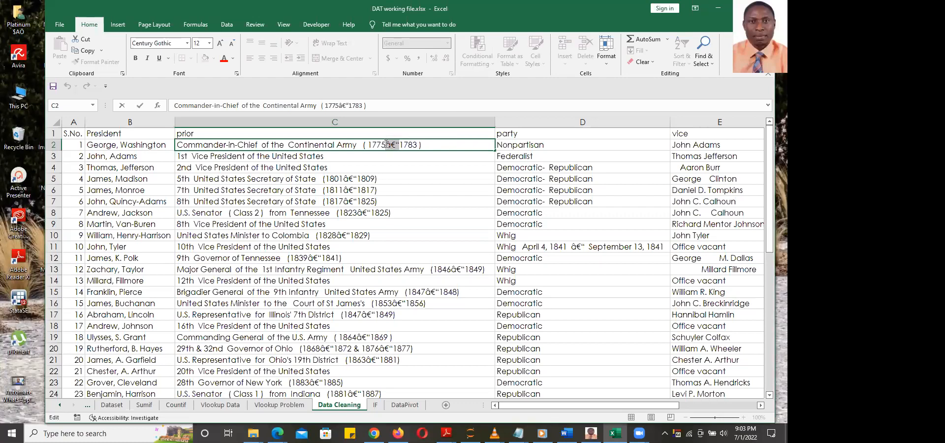
key("ctrl+c")
left_click(381, 122)
left_click(371, 166)
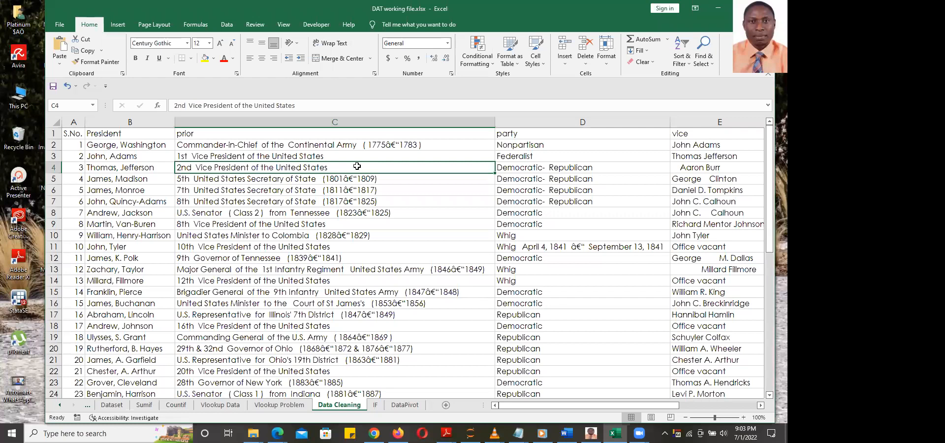
Select the garbled date entry in row 7 and open Find & Select > Replace
key("ctrl+h")
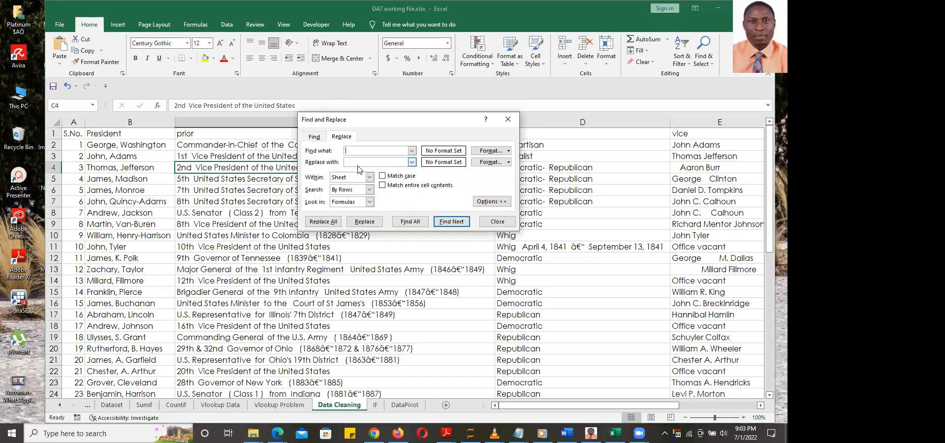
left_click(509, 119)
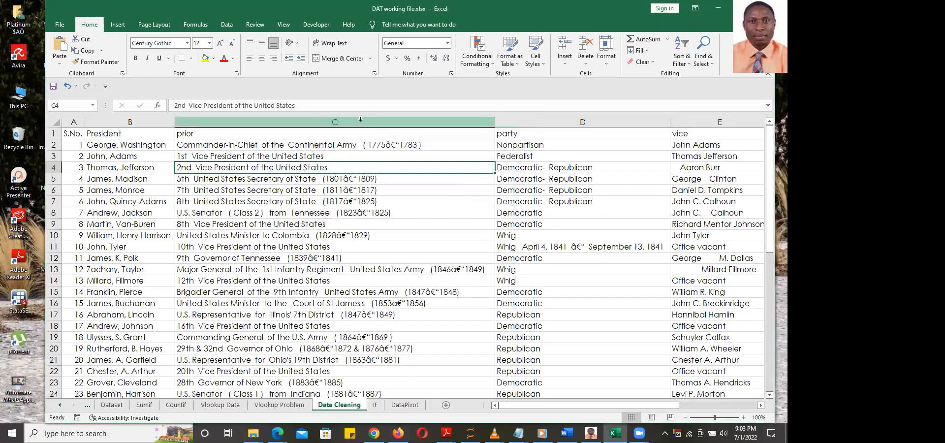
left_click(367, 202)
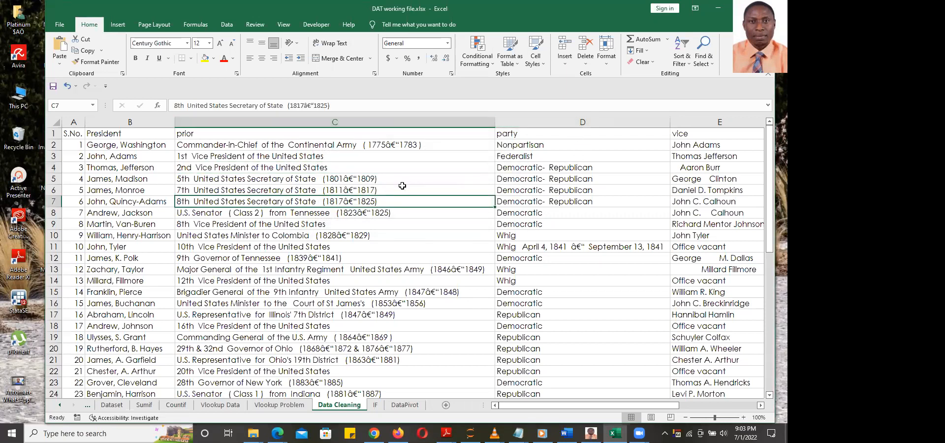
key("alt")
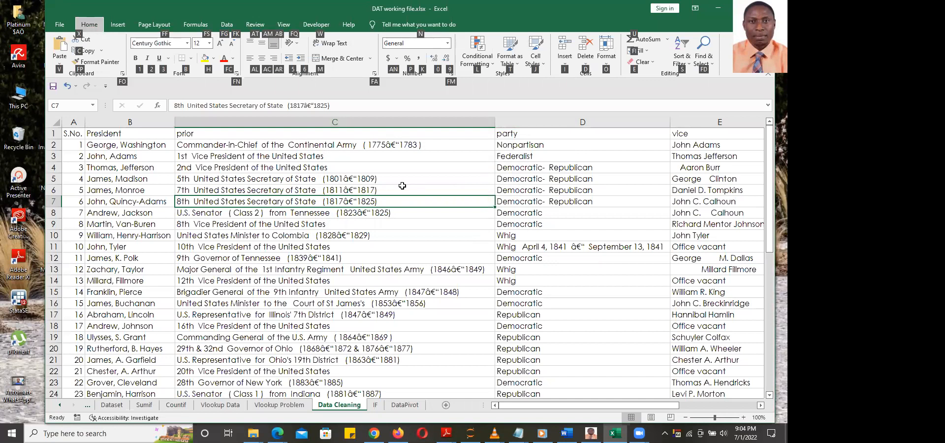
key("f")
key("d")
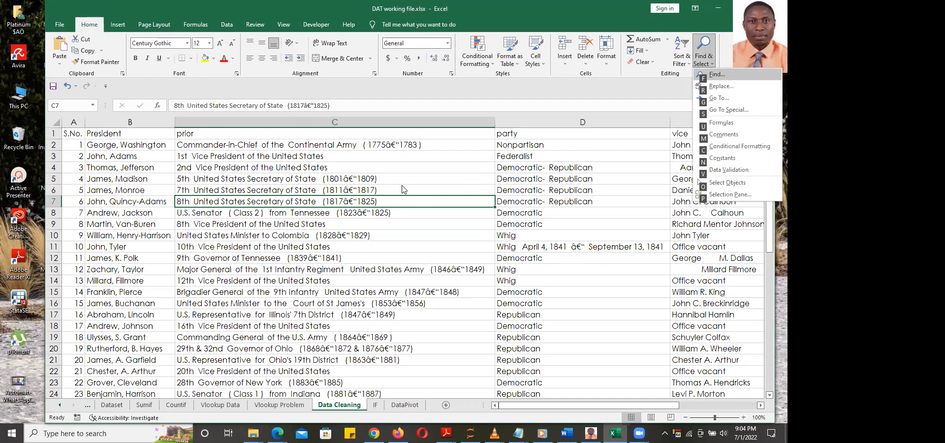
key("r")
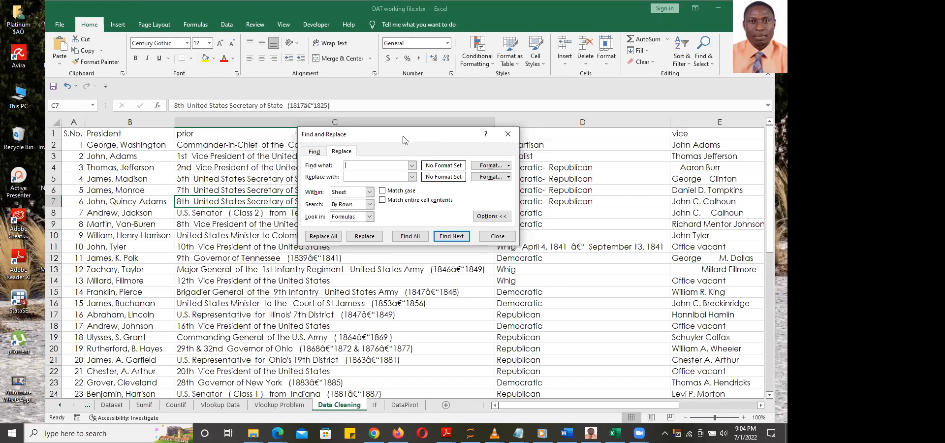
Replace all 'â€“' with a plain '-' using Replace All, making 37 replacements
left_click_drag(403, 140, 344, 139)
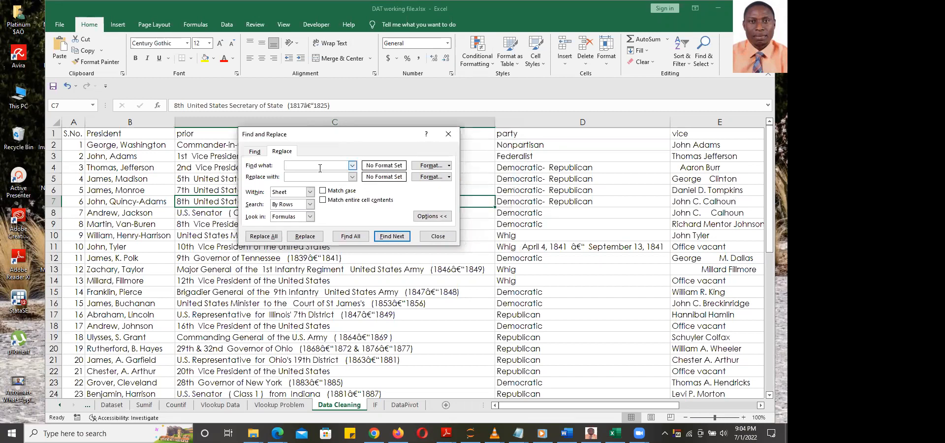
key("ctrl+v")
left_click(331, 178)
type("-")
left_click(263, 237)
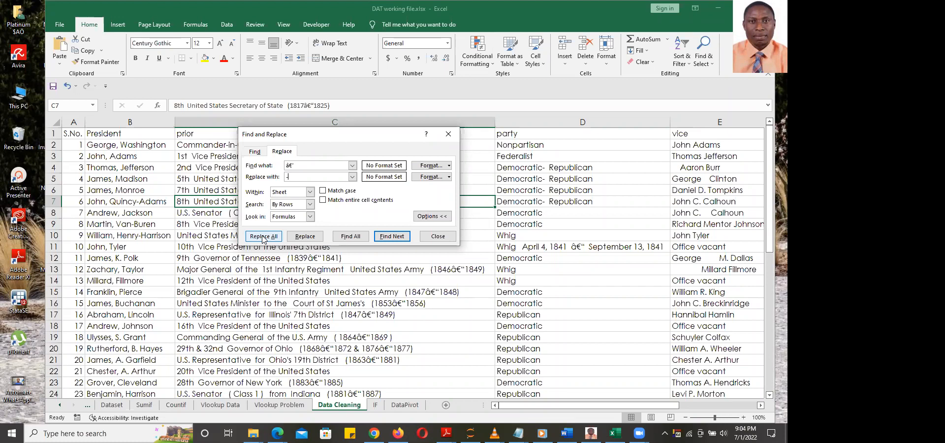
left_click(263, 237)
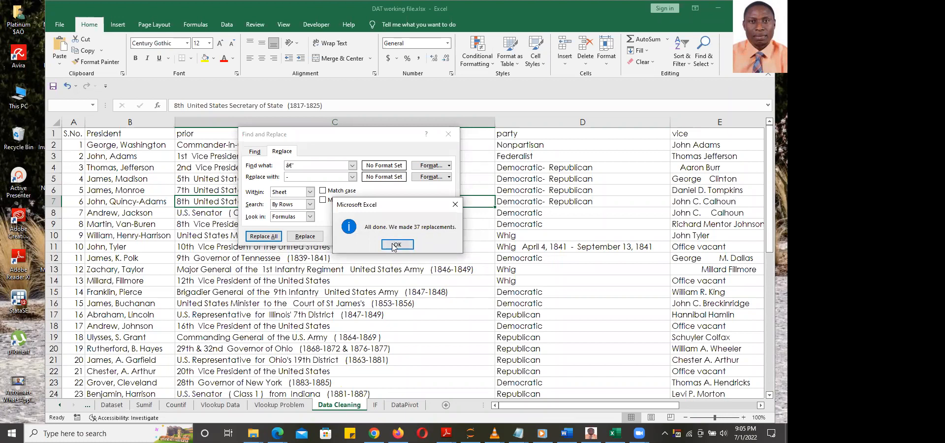
left_click(396, 245)
left_click(437, 236)
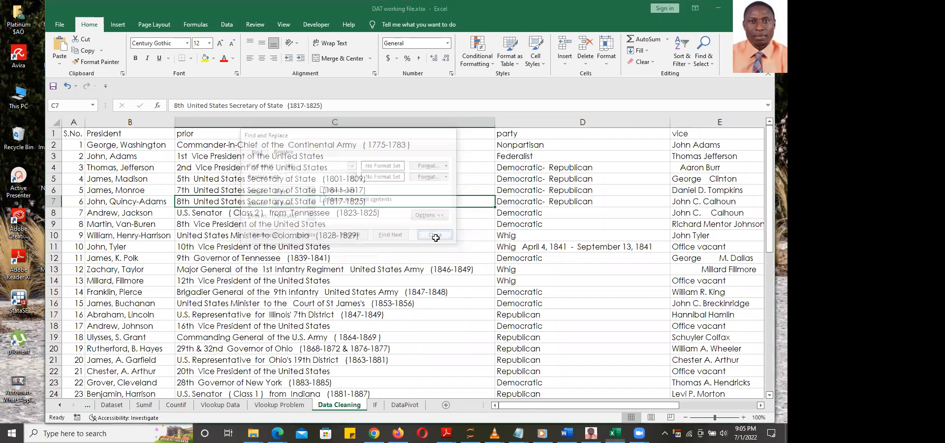
Review the corrected year ranges down column C, such as '(1775-1783)'
left_click(407, 239)
left_click(386, 148)
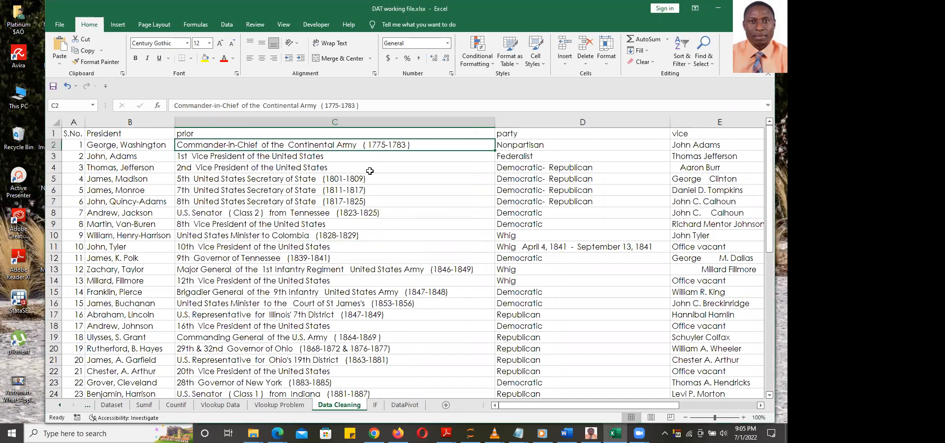
left_click(368, 178)
left_click(365, 199)
left_click(365, 225)
left_click(353, 238)
left_click(319, 257)
left_click(390, 291)
left_click(382, 314)
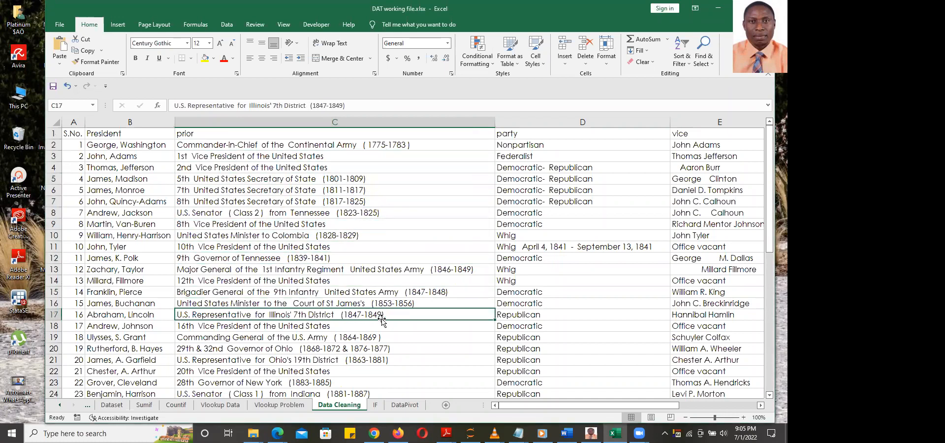
key("ctrl+Up")
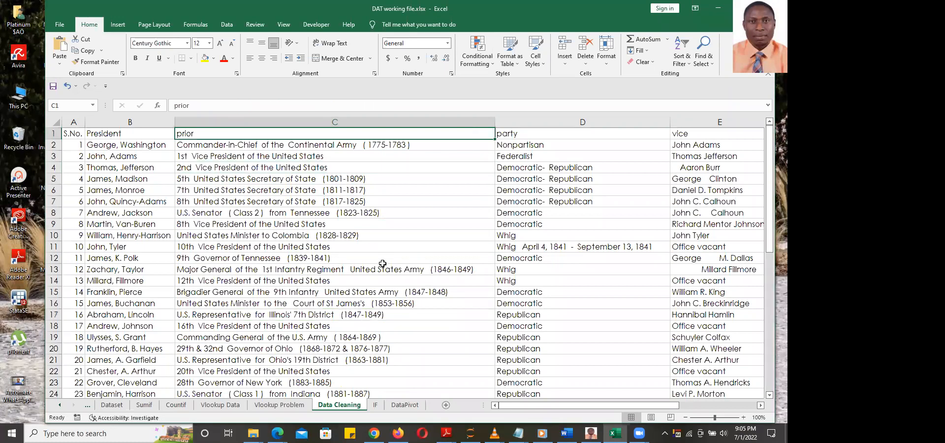
scroll(383, 264, "down", 15)
scroll(383, 263, "up", 15)
key("ctrl+f")
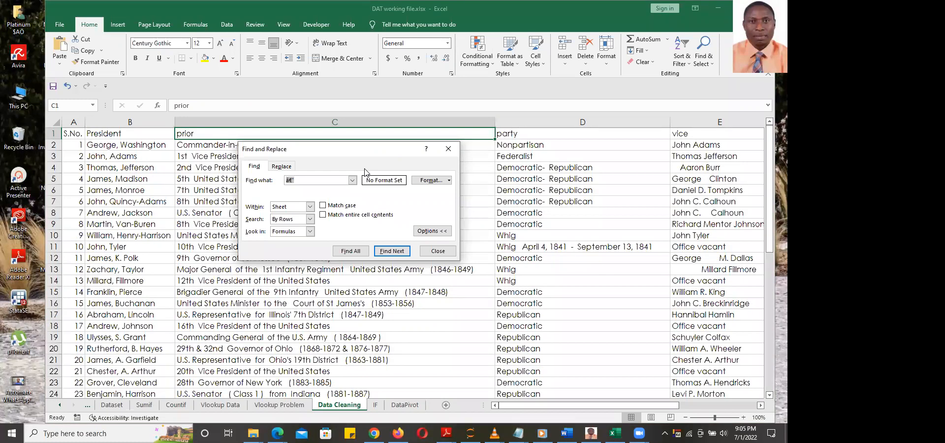
left_click(282, 167)
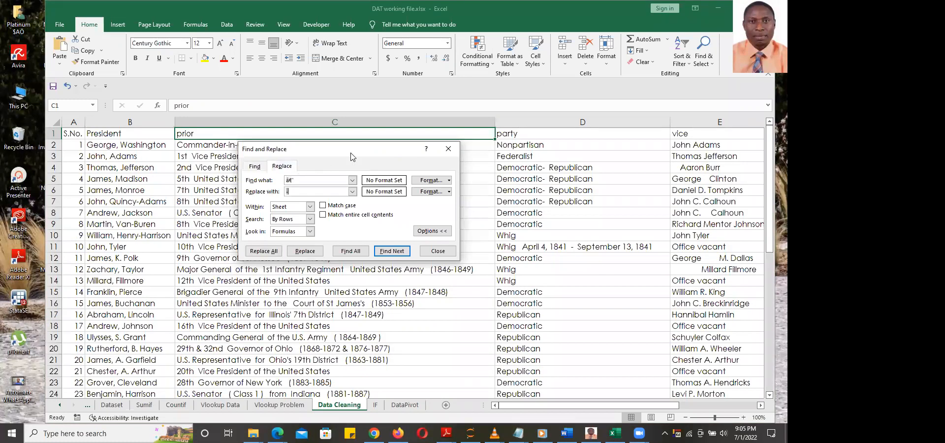
left_click(449, 150)
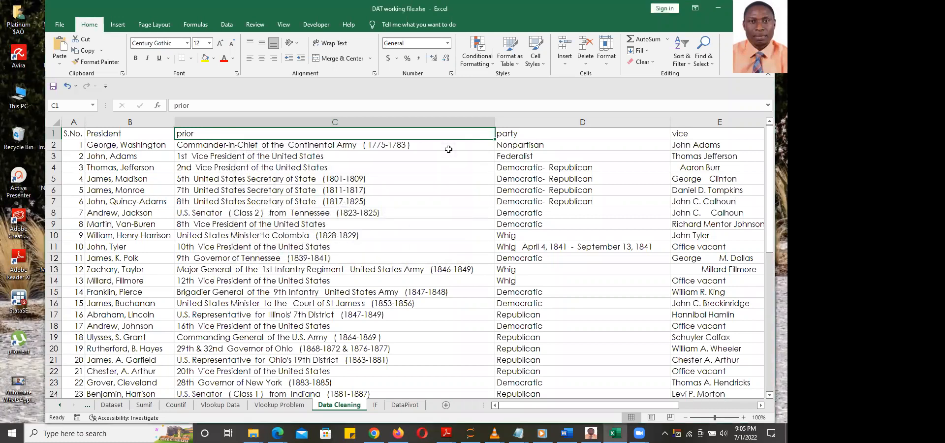
key("ctrl+h")
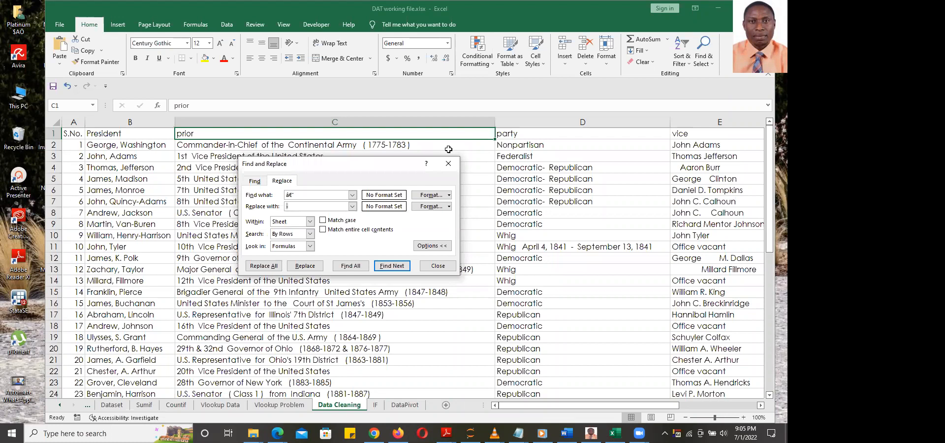
left_click(449, 160)
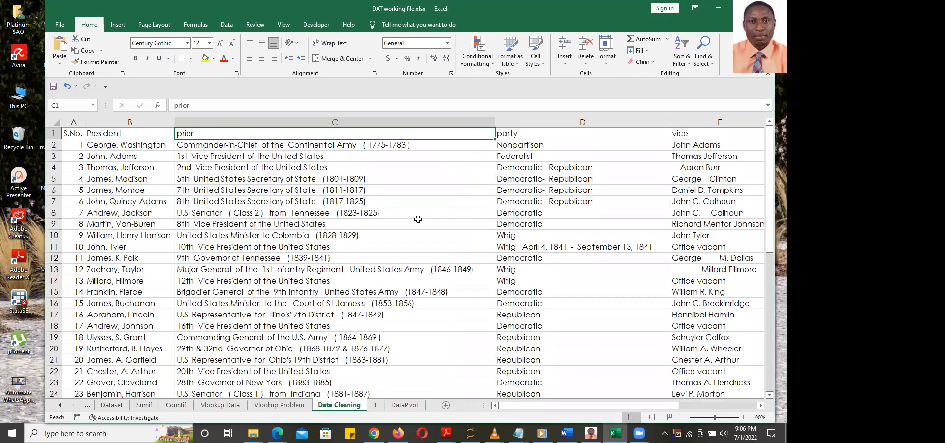
scroll(418, 220, "down", 8)
scroll(418, 219, "up", 8)
left_click_drag(624, 404, 677, 406)
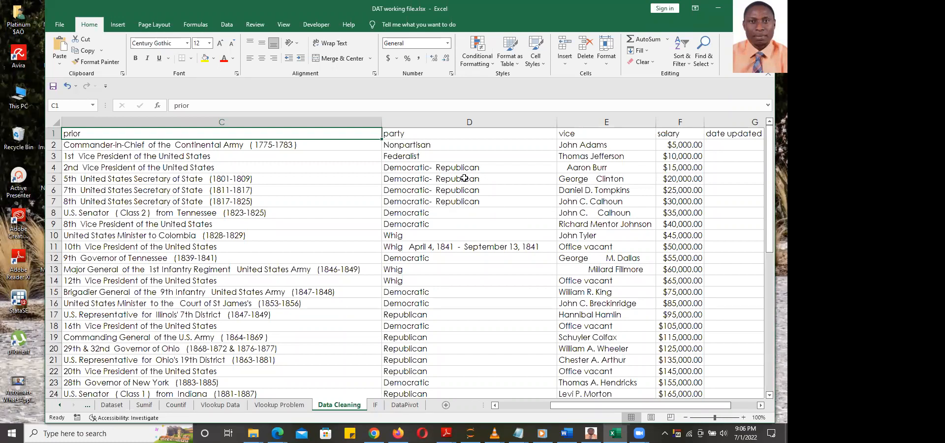
left_click_drag(771, 157, 763, 318)
left_click_drag(758, 228, 759, 138)
left_click(401, 249)
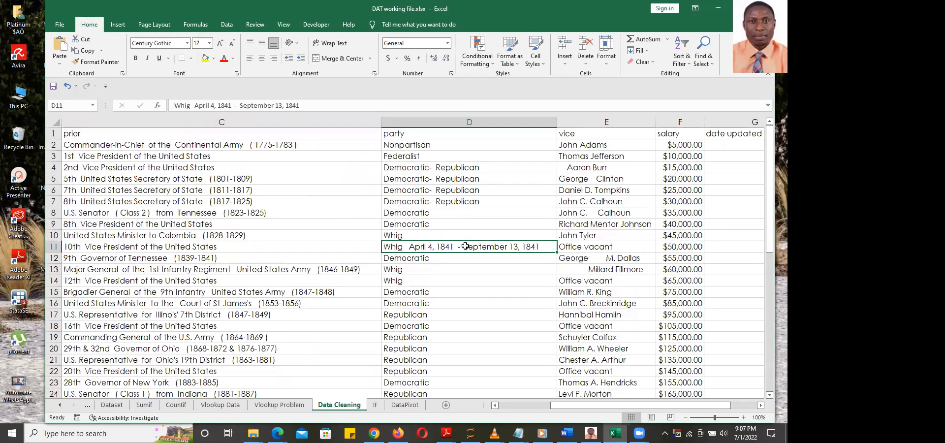
Copy 'Whig' from D10 over the cluttered party entry in D11
left_click(413, 234)
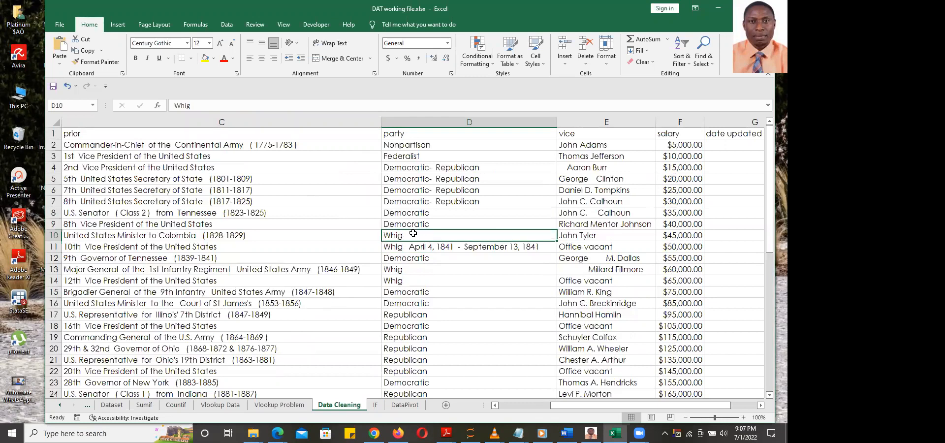
key("ctrl+c")
left_click(480, 246)
key("ctrl+v")
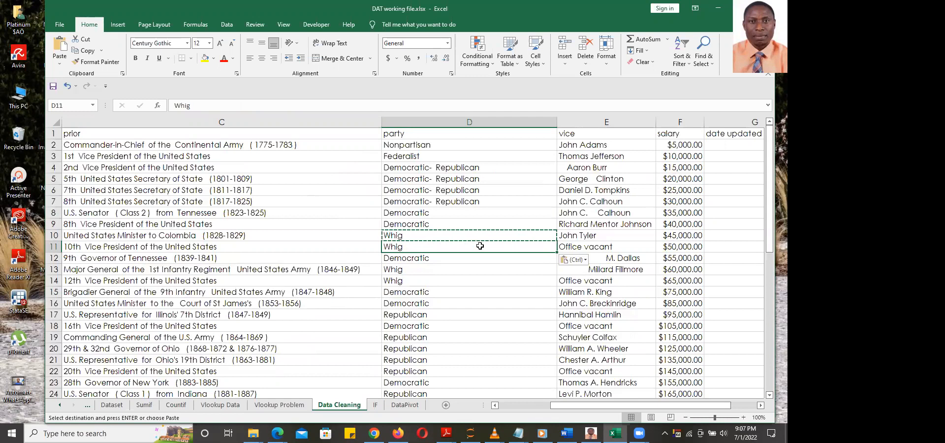
left_click(487, 284)
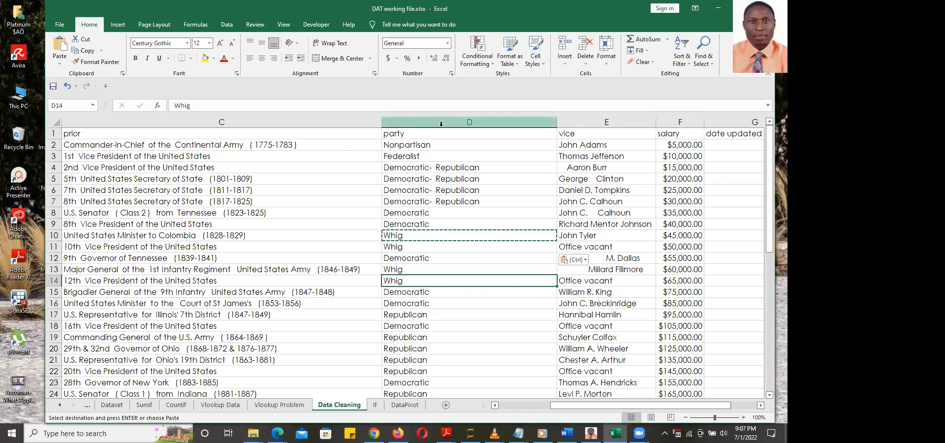
key("Escape")
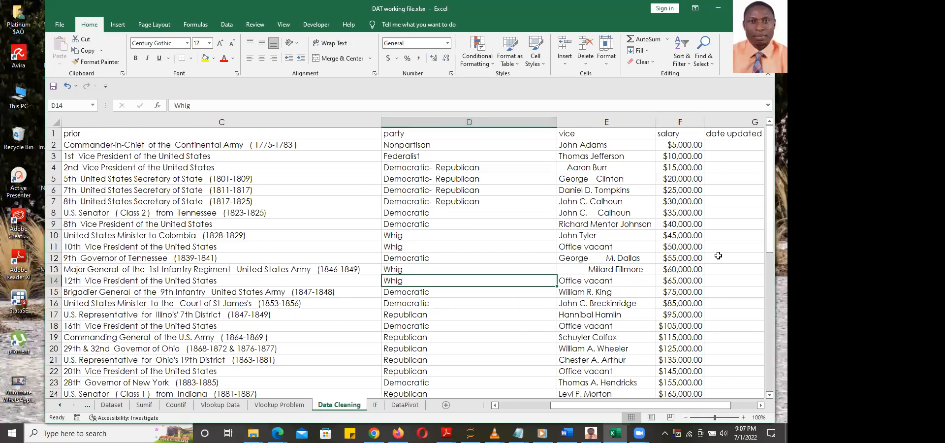
Scroll right and select the first vice-president name in E2
left_click_drag(729, 407, 737, 406)
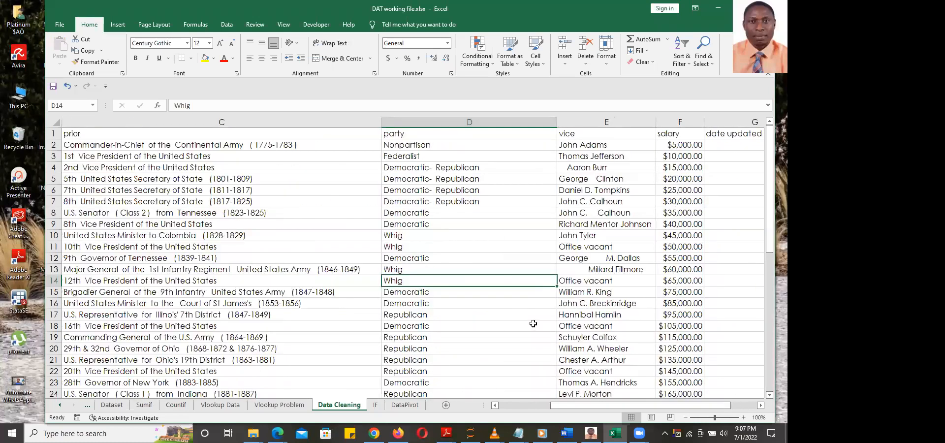
left_click(761, 406)
left_click(285, 146)
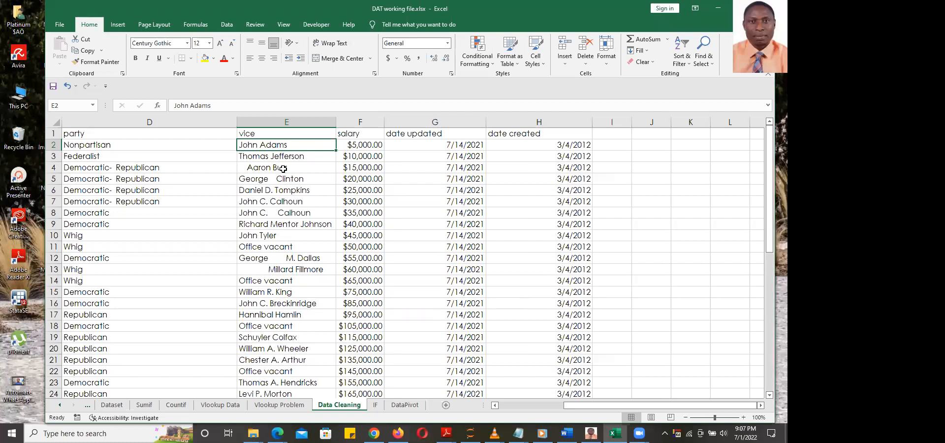
left_click(292, 156)
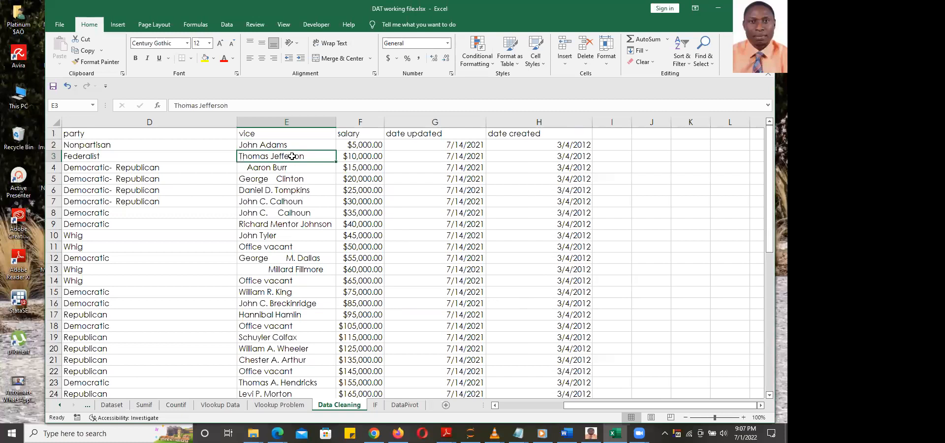
left_click(251, 167)
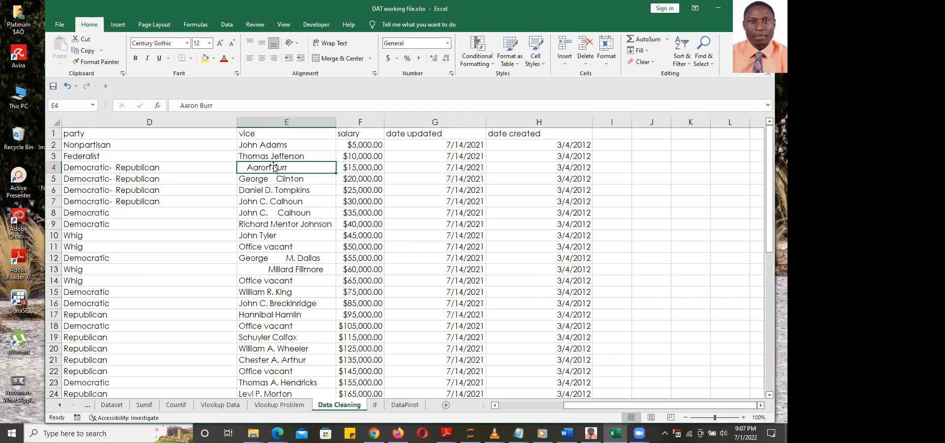
left_click(259, 180)
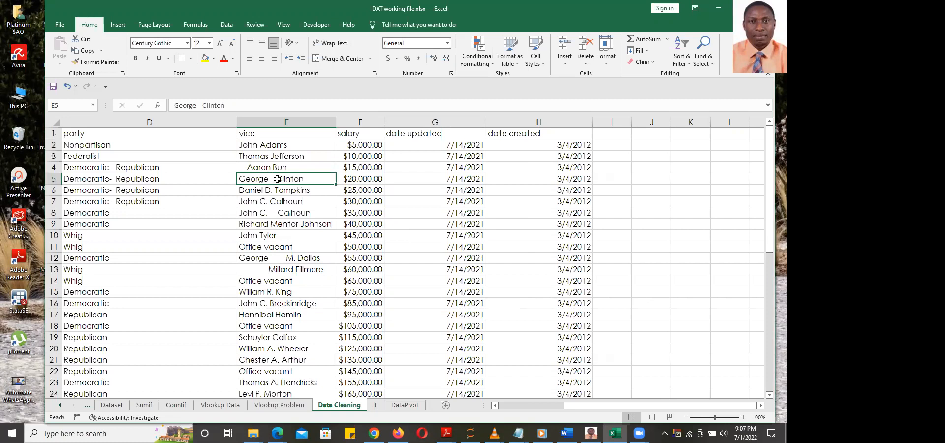
left_click(273, 213)
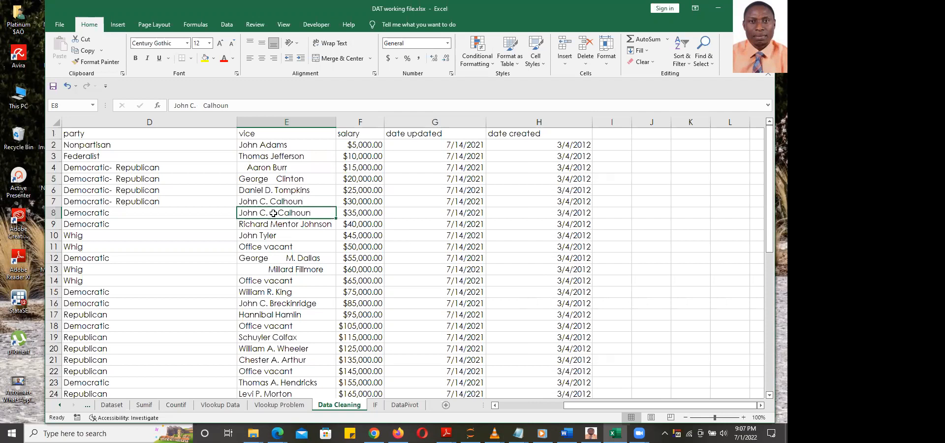
left_click(273, 258)
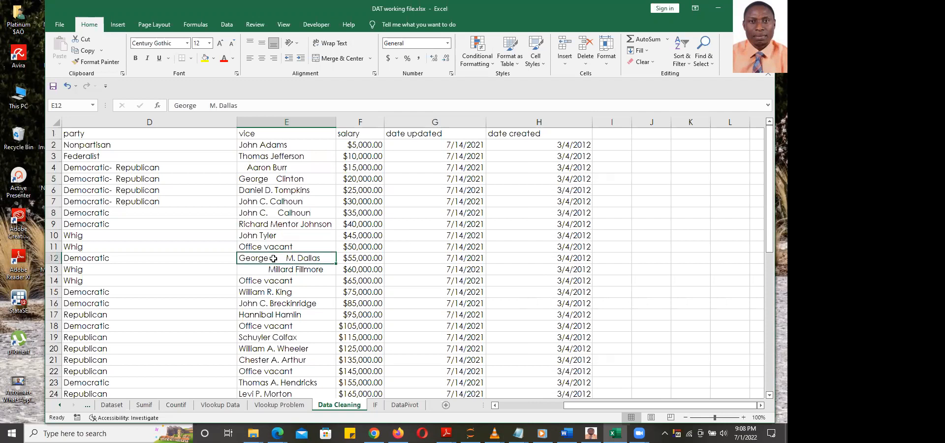
left_click(275, 271)
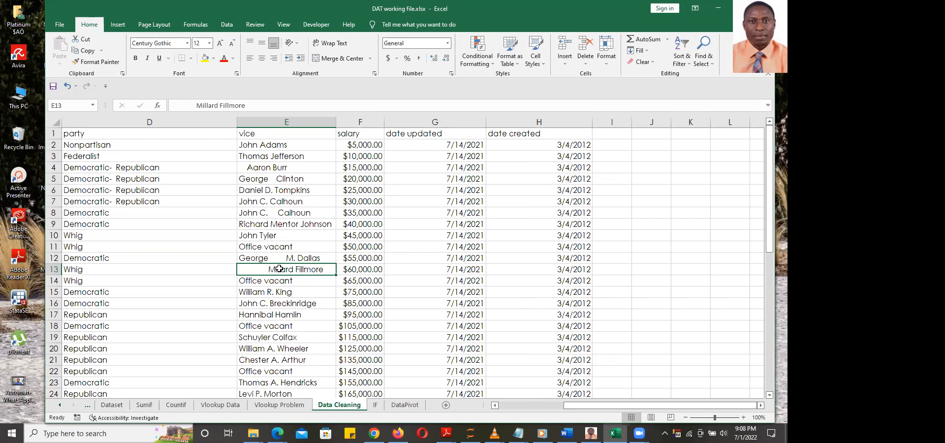
scroll(293, 270, "down", 15)
scroll(293, 270, "up", 15)
left_click(308, 118)
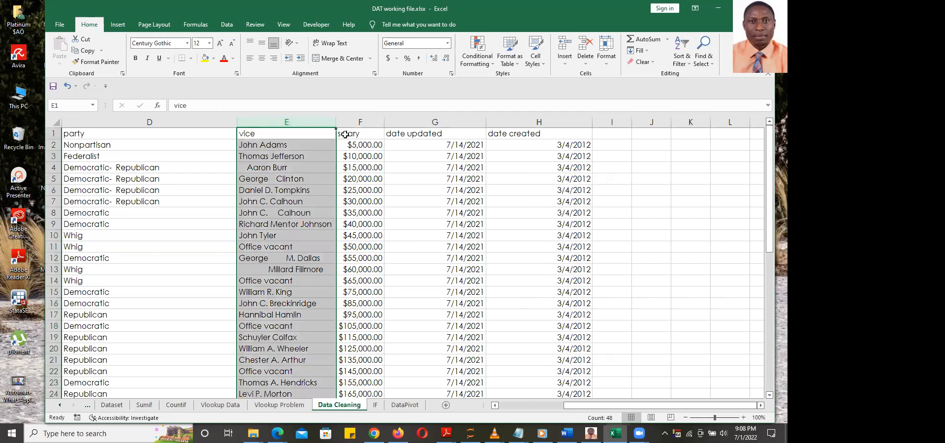
Insert a blank column F before salary, shifting salary to G, and select F2
left_click(352, 119)
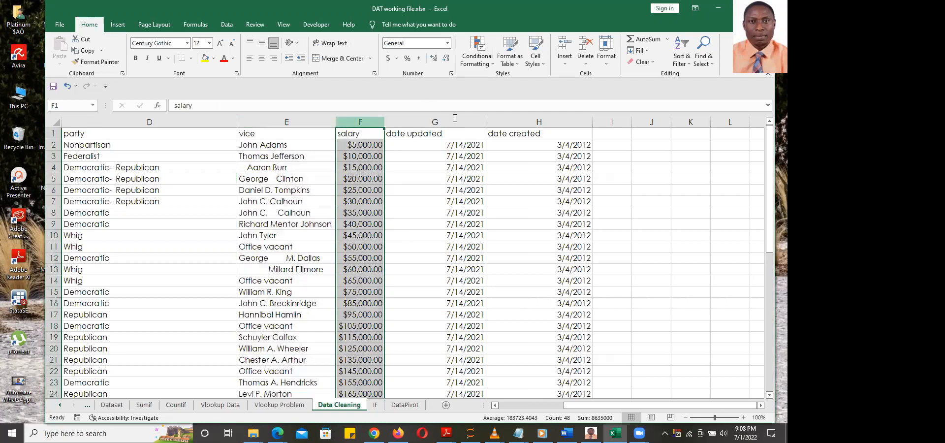
left_click(566, 52)
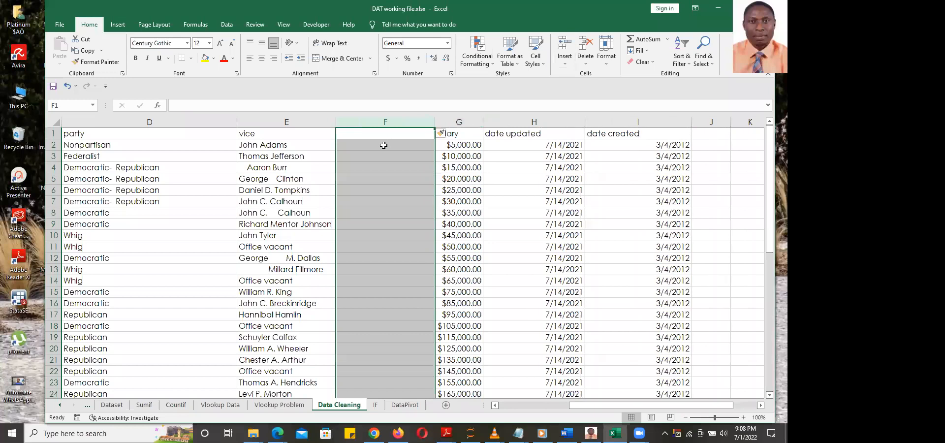
left_click(384, 145)
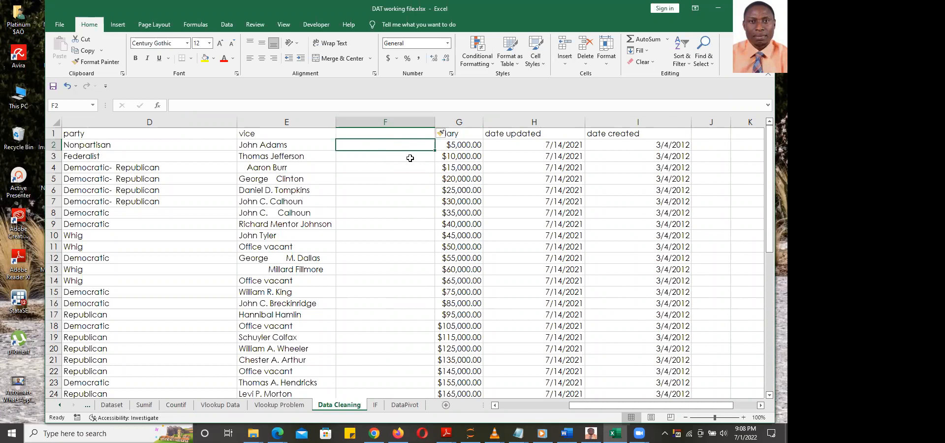
Enter the formula =PROPER(E2) in F2
type("=proper")
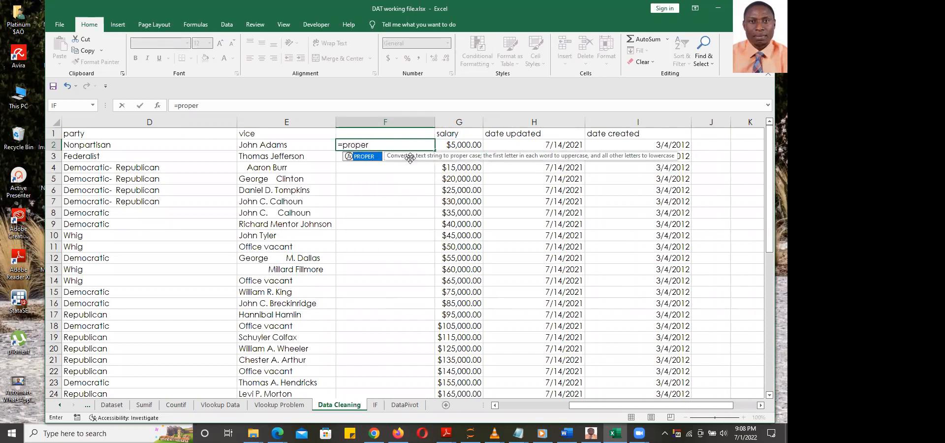
key("Tab")
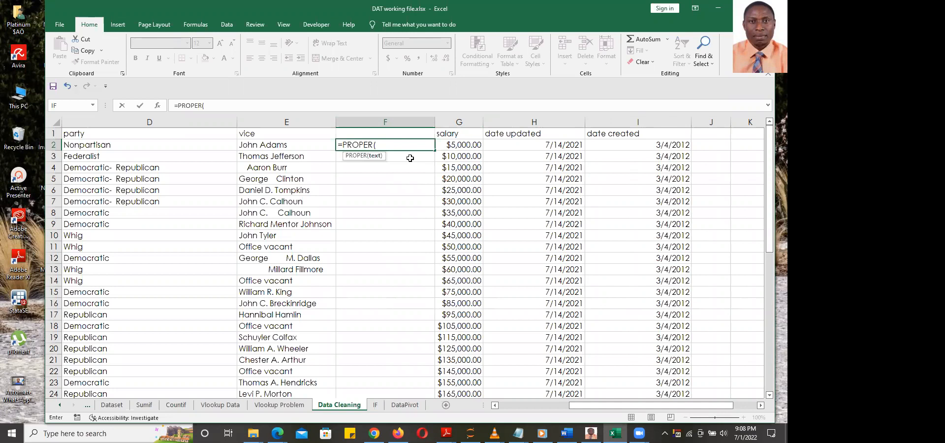
left_click(311, 143)
type(")")
key("Return")
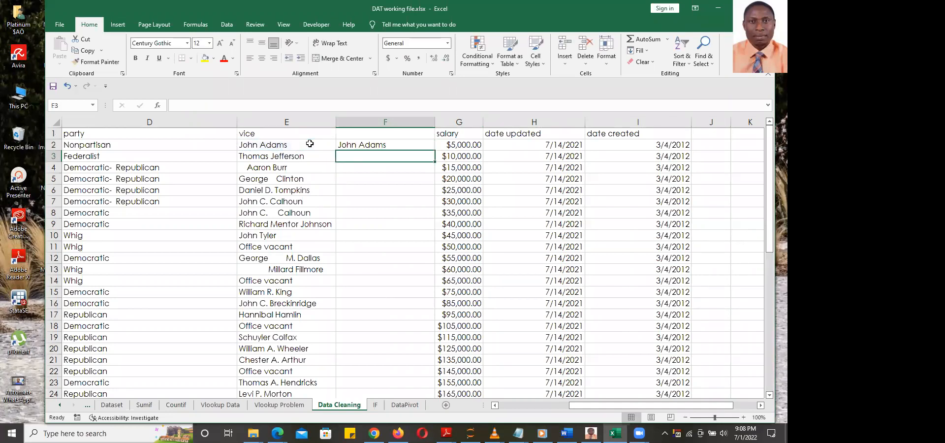
Fill the PROPER formula down to row 48 and check results in F12 and F13
left_click(389, 143)
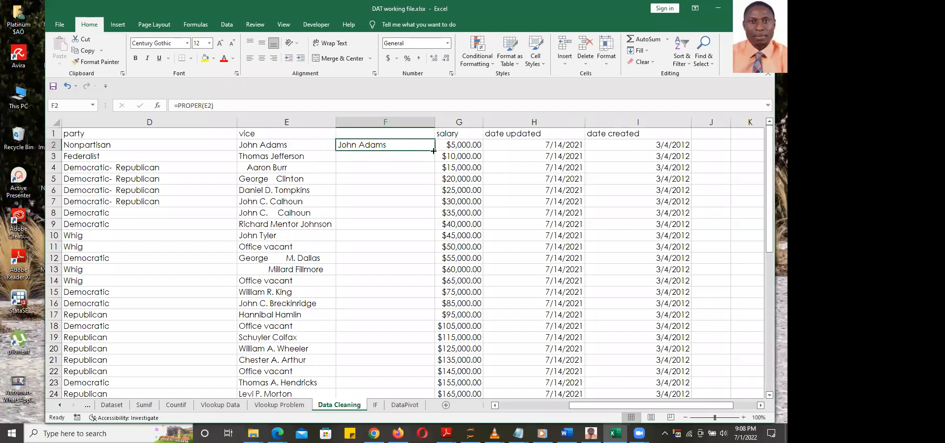
double_click(433, 151)
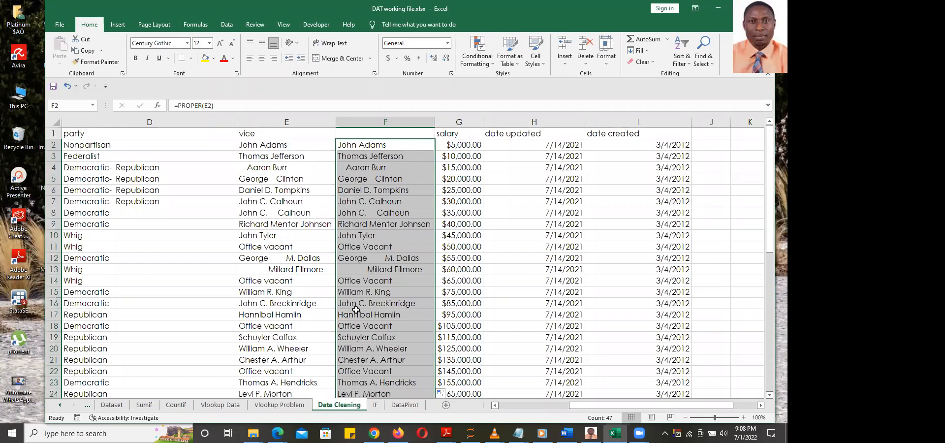
left_click(359, 271)
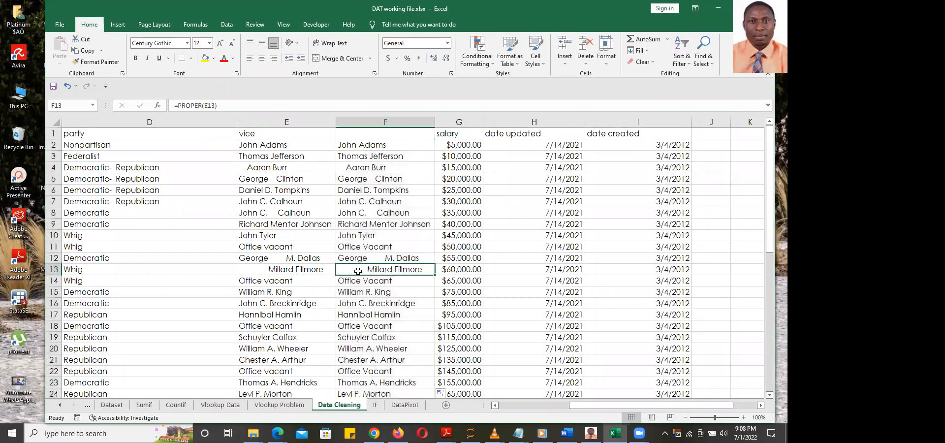
left_click(379, 258)
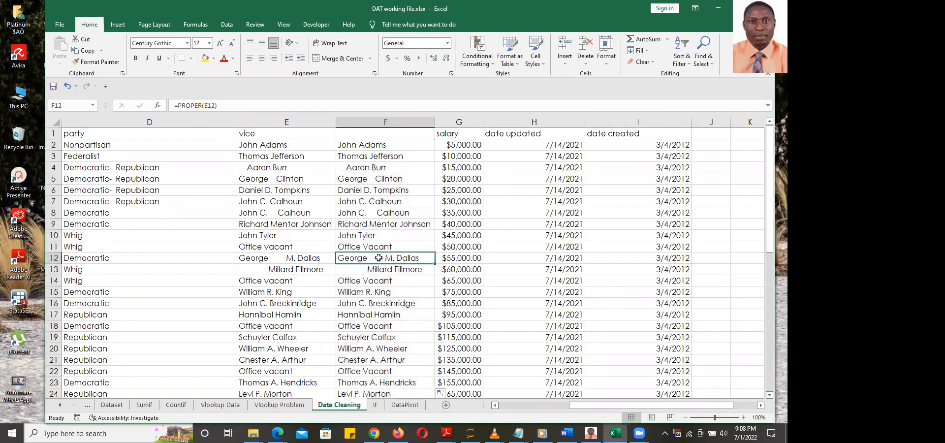
left_click(364, 270)
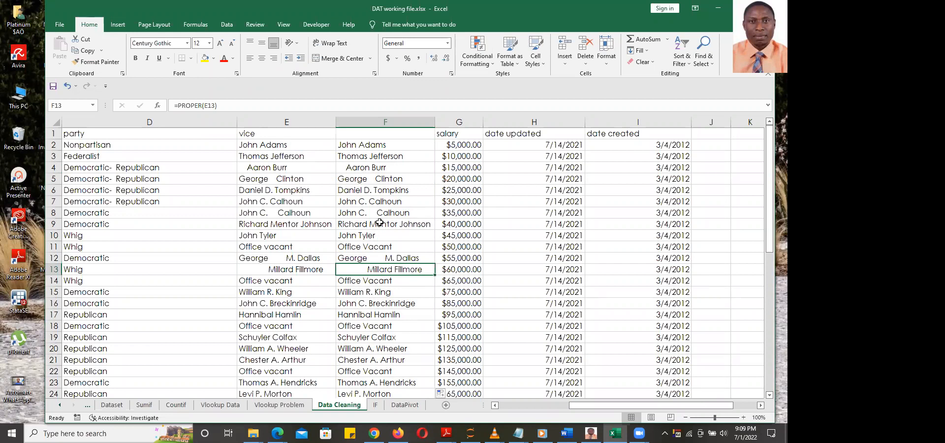
double_click(373, 145)
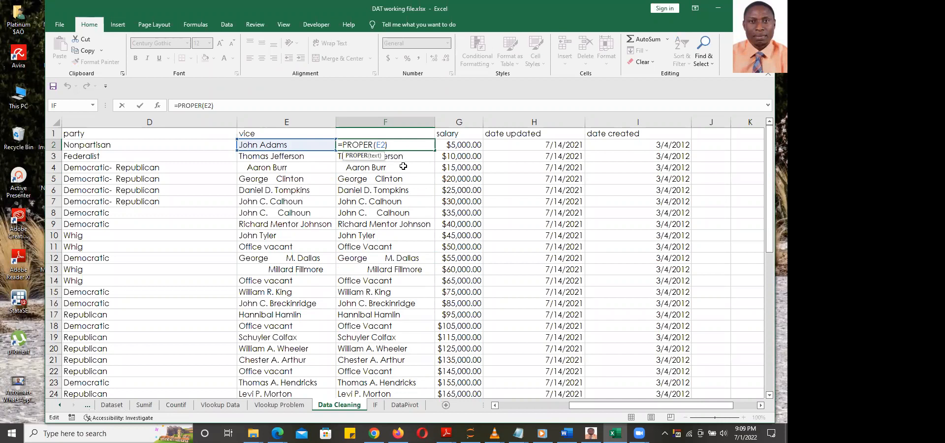
Rewrite the F2 formula as =TRIM(PROPER(E2))
type("trim")
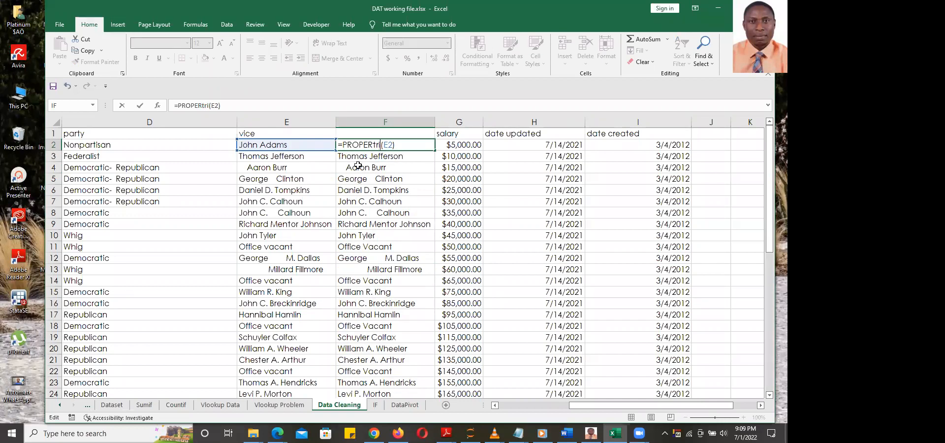
key("BackSpace")
key("BackSpace")
key("BackSpace")
key("BackSpace")
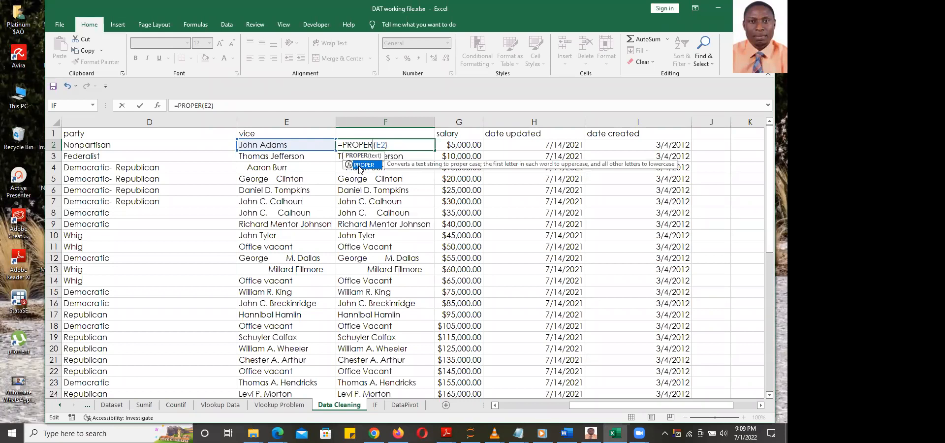
key("Left")
key("Left")
key("Left")
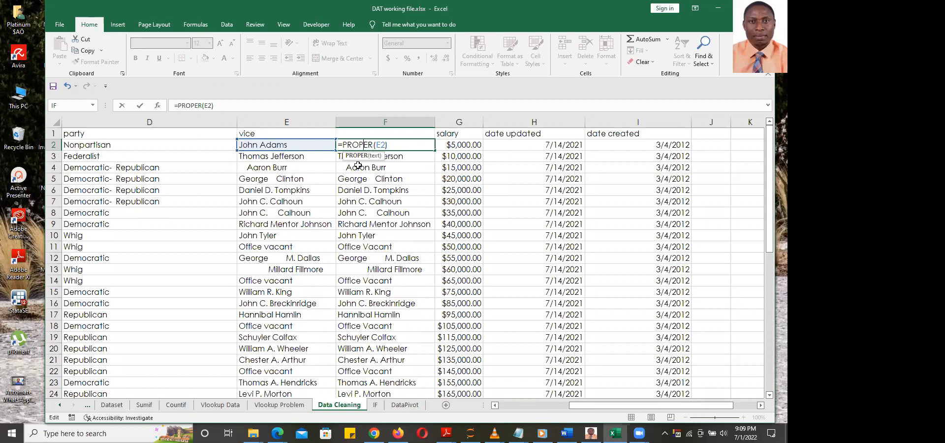
key("Left")
key("Left")
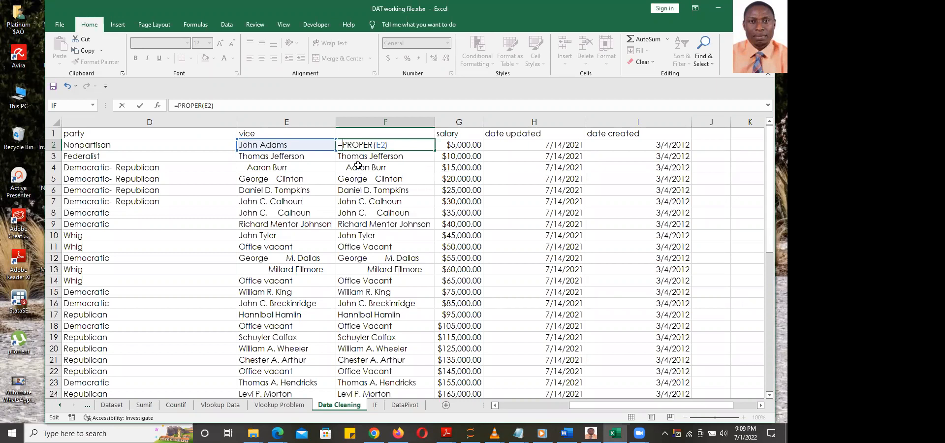
type("tri")
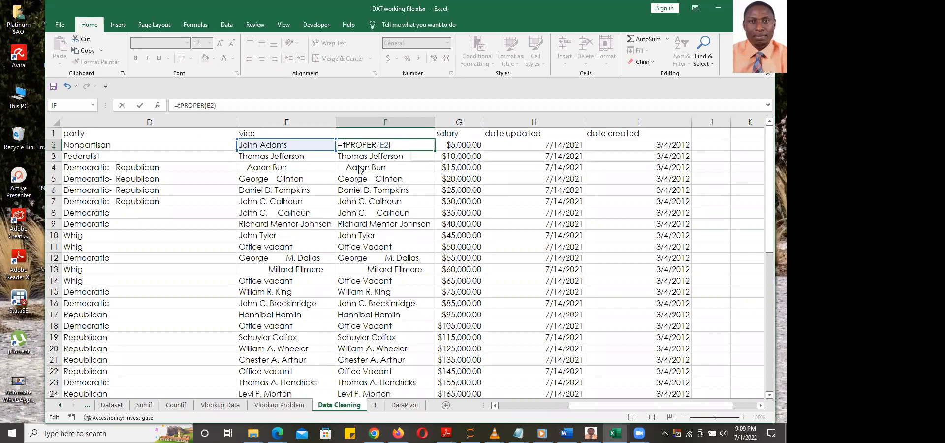
key("Tab")
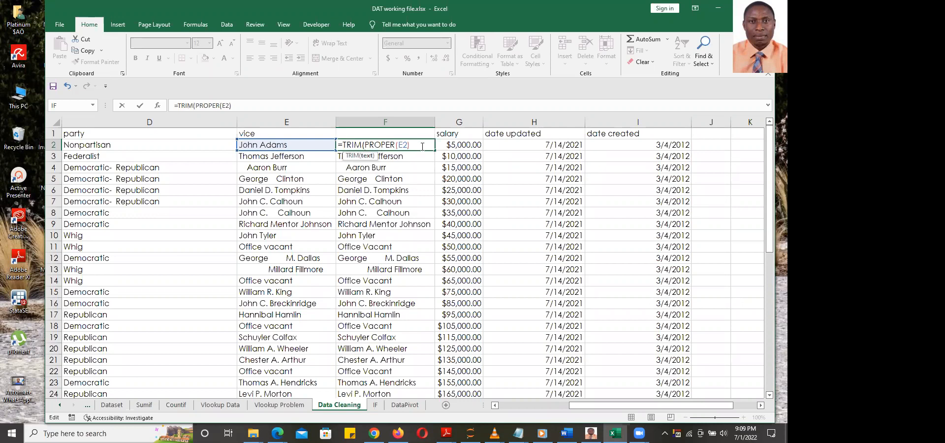
type(")")
key("Return")
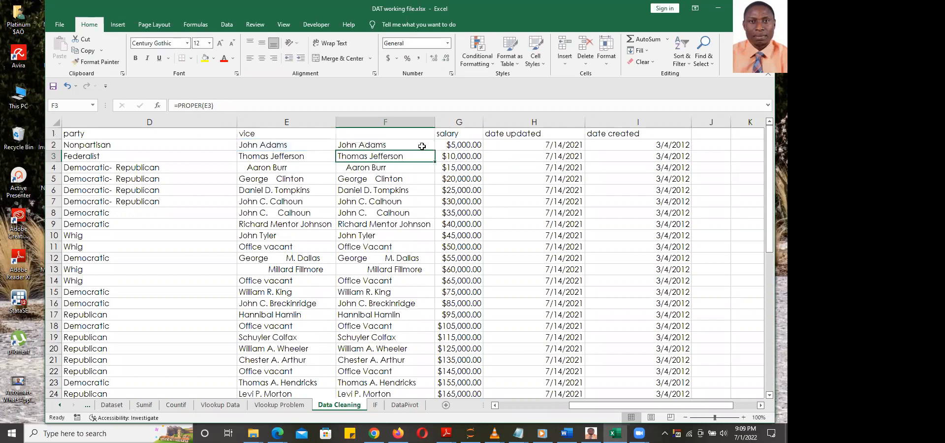
Fill the TRIM(PROPER) formula down column F through row 48 and spot-check F13
left_click(422, 146)
double_click(434, 151)
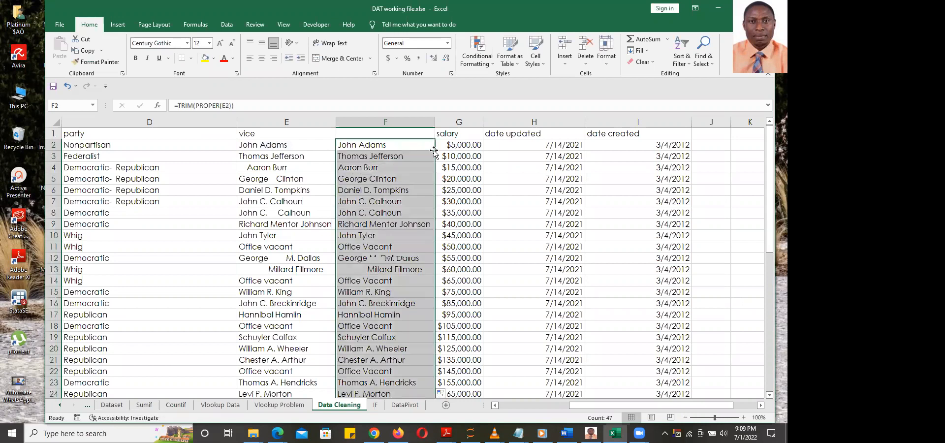
left_click_drag(771, 188, 769, 333)
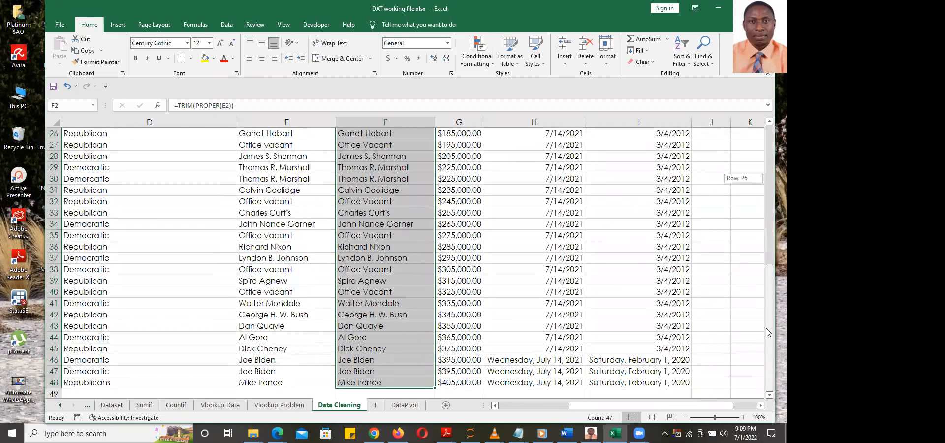
left_click_drag(768, 333, 766, 148)
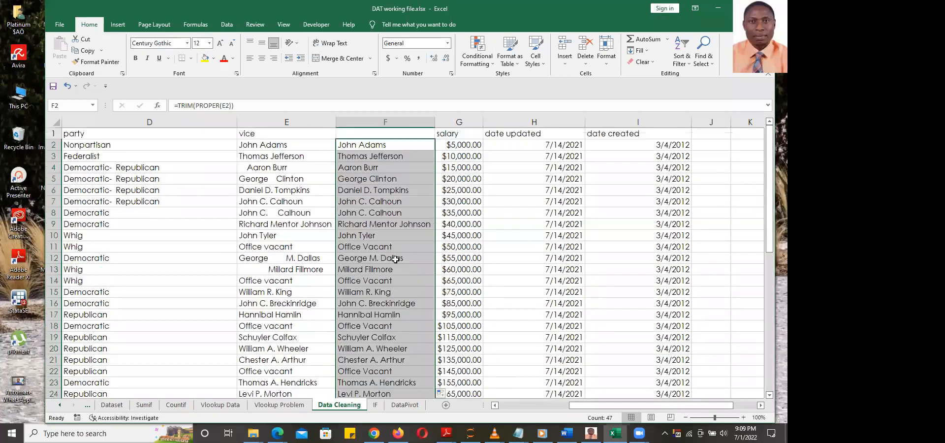
left_click(379, 268)
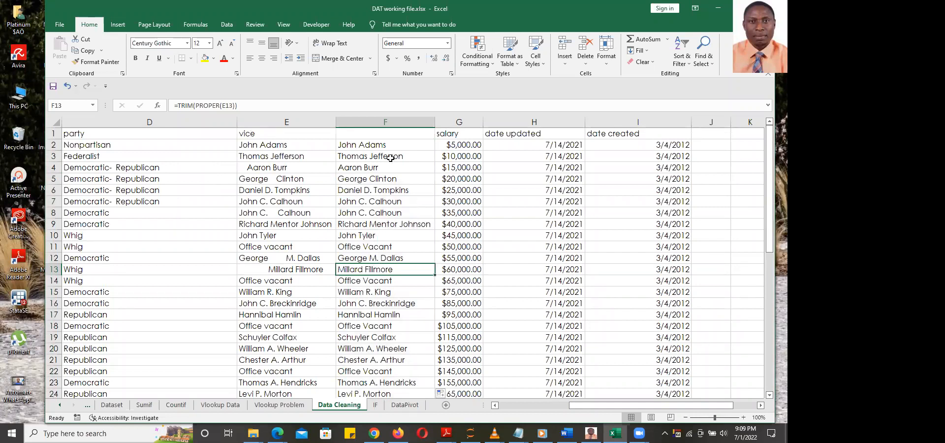
left_click(390, 145)
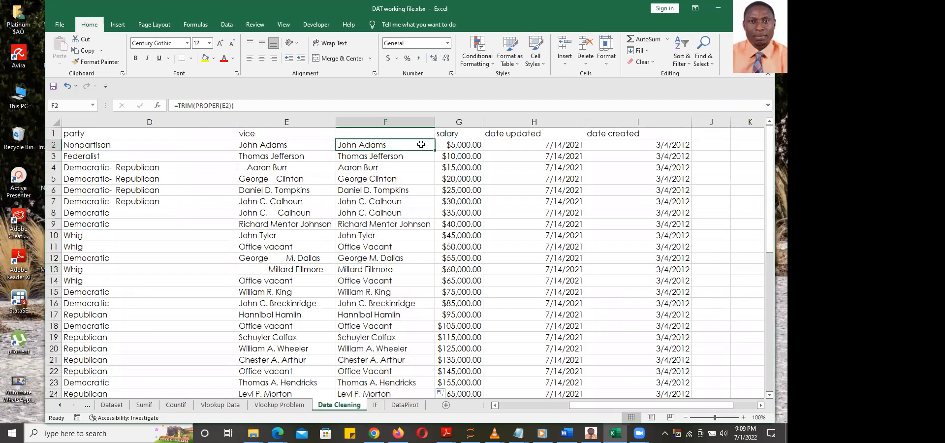
Convert the cleaned names in F2:F48 to plain values with Paste Special > Values
key("ctrl+shift+Down")
key("ctrl+c")
key("ctrl+alt+v")
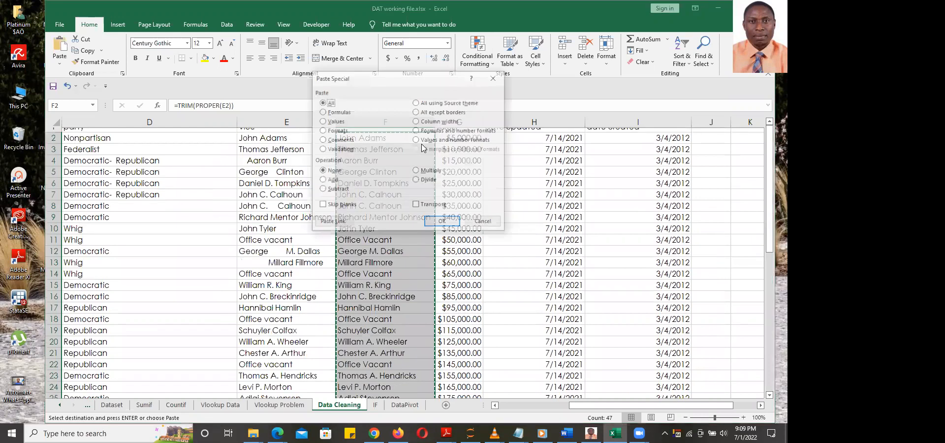
key("v")
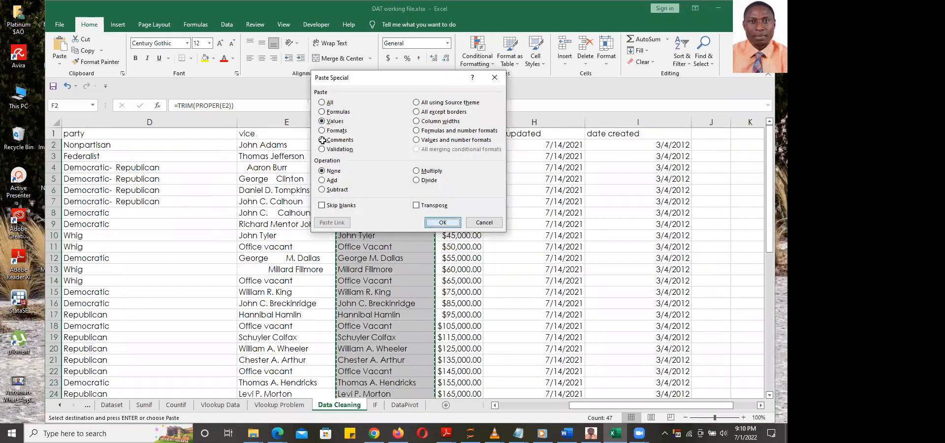
key("Return")
Delete the original vice column E and give the cleaned column the header 'Vice'
left_click(291, 125)
right_click(291, 126)
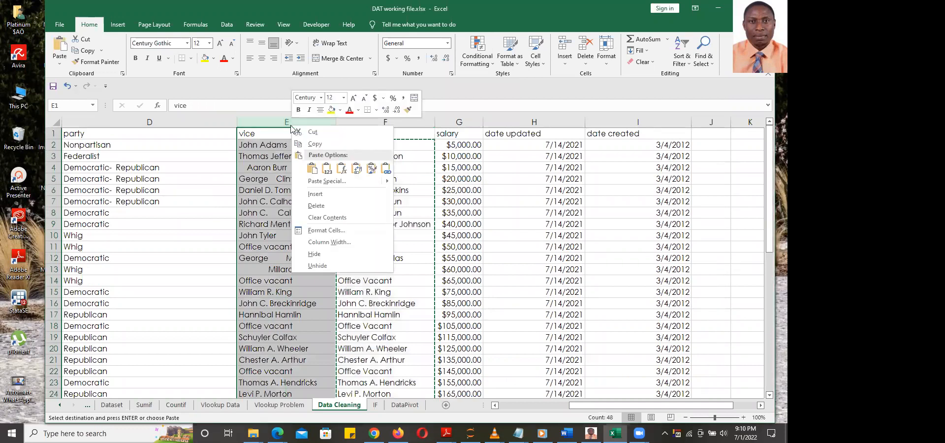
left_click(316, 205)
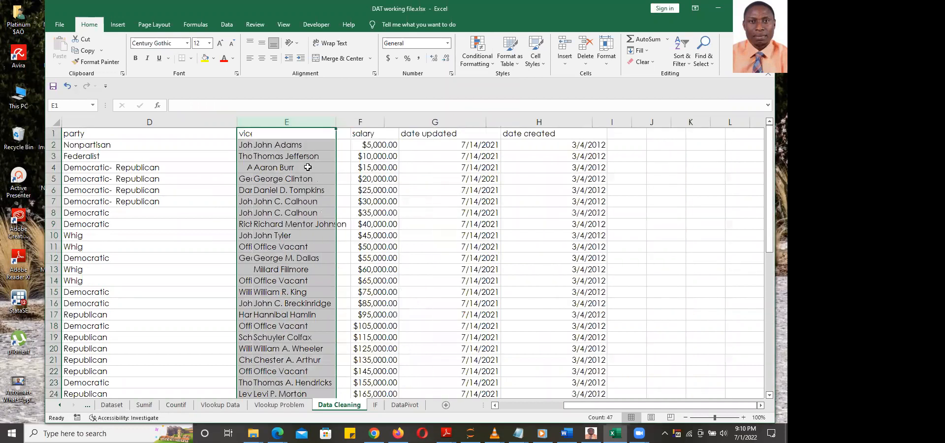
left_click(298, 134)
type("V")
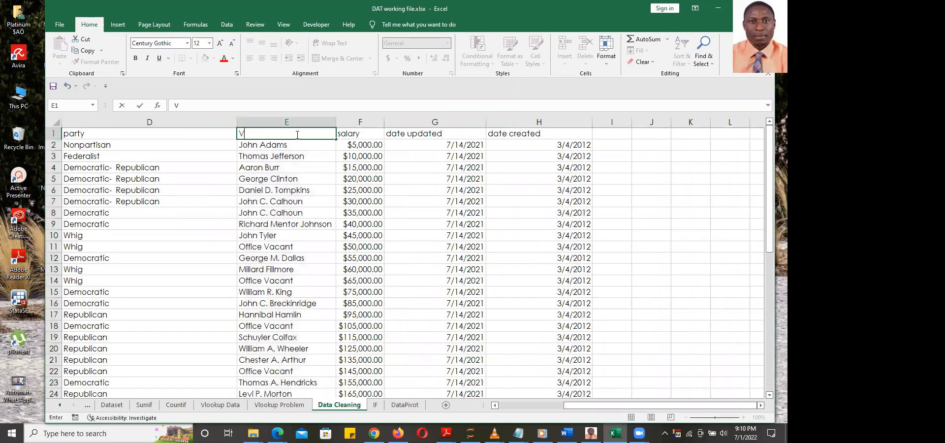
type("ice")
key("Return")
Clear the salaries in F8 ($35,000.00), F14 ($65,000.00) and F21 ($135,000.00)
left_click(408, 203)
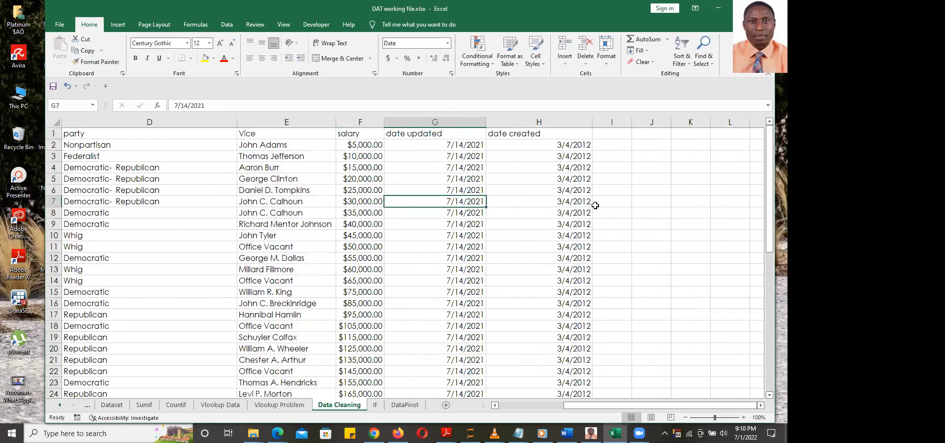
left_click_drag(771, 207, 769, 145)
left_click(371, 212)
key("Delete")
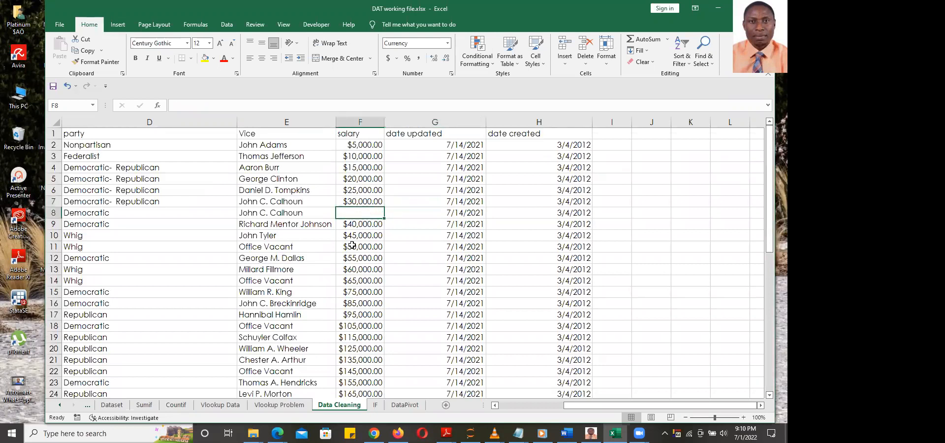
left_click(362, 281)
key("Delete")
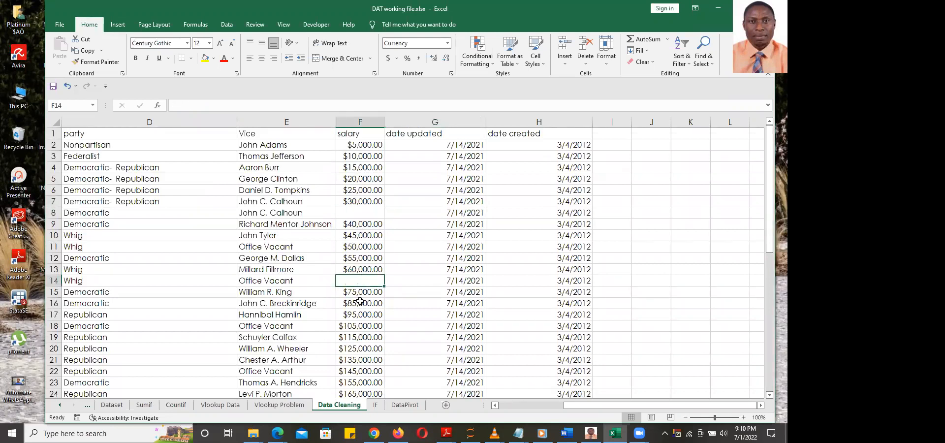
left_click(362, 360)
key("Delete")
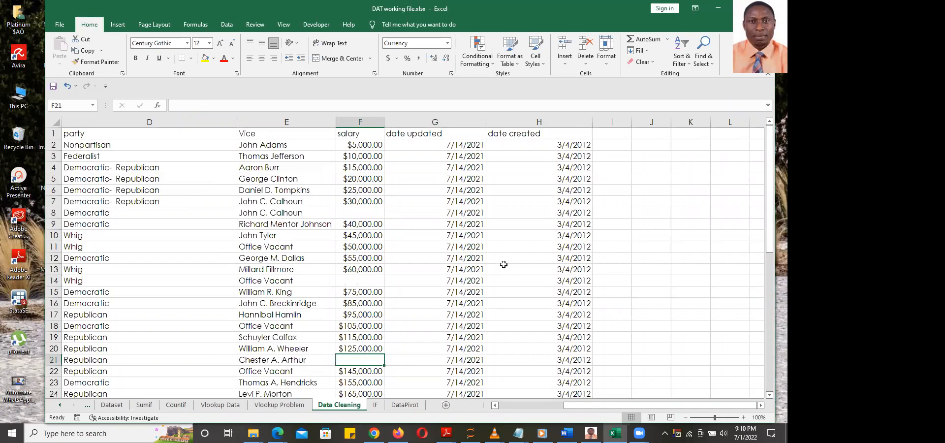
Clear the salaries in F39 ($315,000.00) and F30 ($225,000.00)
scroll(504, 264, "down", 8)
left_click(365, 304)
key("Delete")
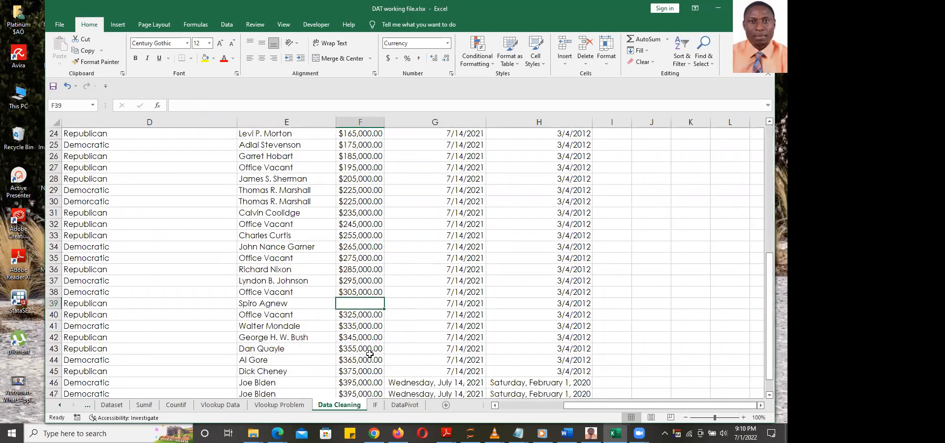
scroll(370, 340, "up", 8)
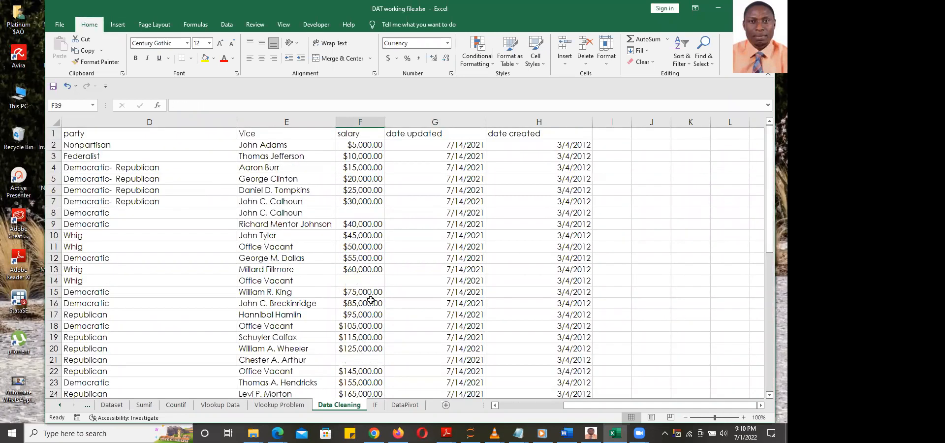
scroll(370, 301, "down", 8)
left_click(362, 201)
key("Delete")
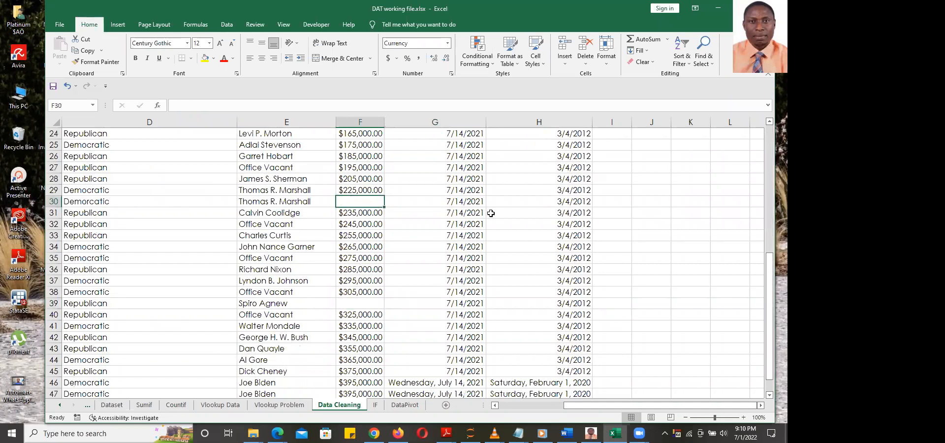
scroll(491, 213, "up", 8)
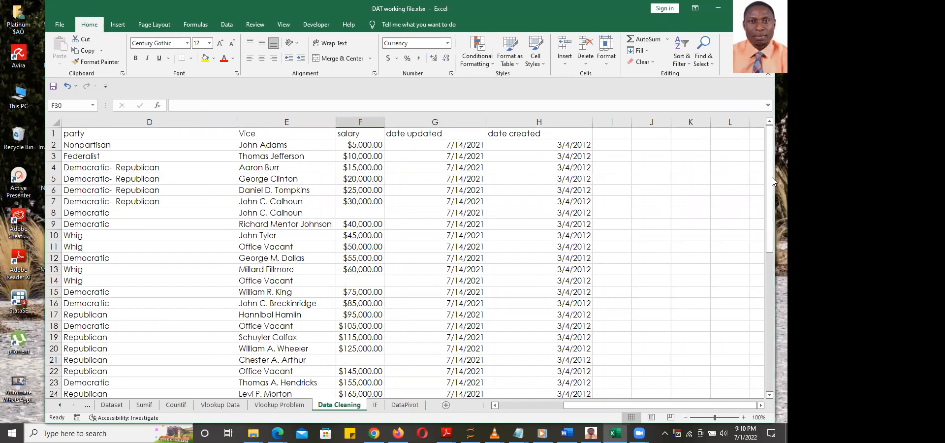
left_click_drag(770, 174, 767, 249)
left_click_drag(770, 282, 764, 137)
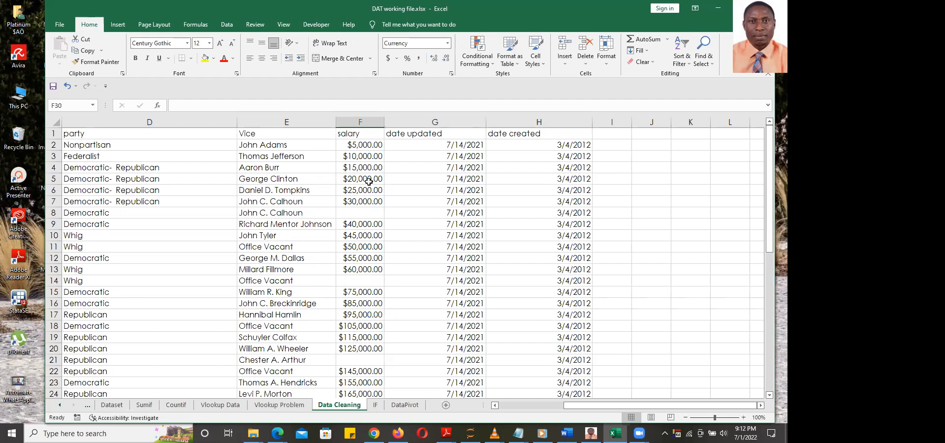
Select salary column F and open the Home > Find & Select dropdown
left_click(360, 121)
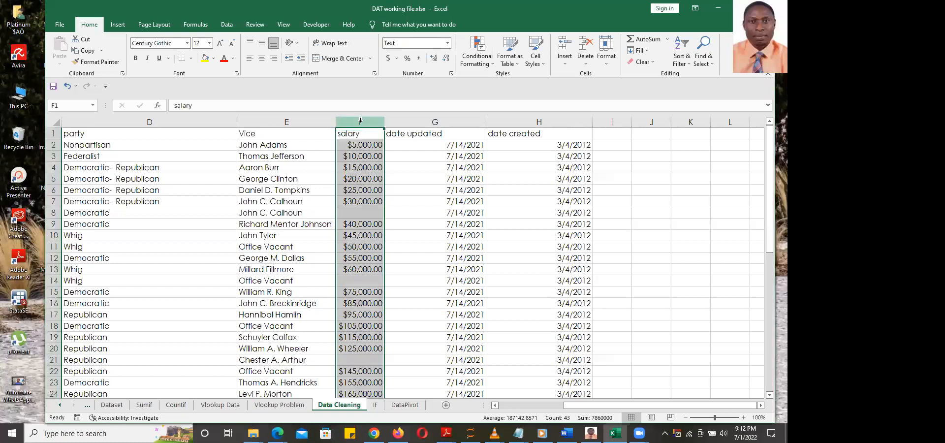
left_click(365, 246)
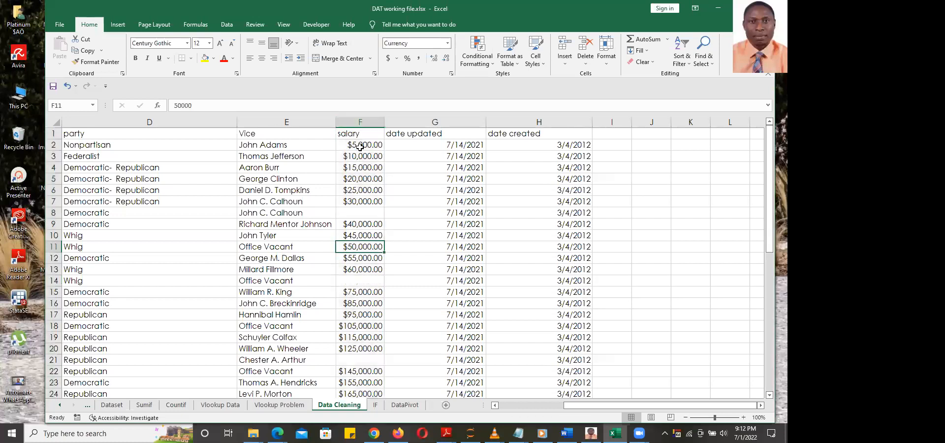
left_click(362, 122)
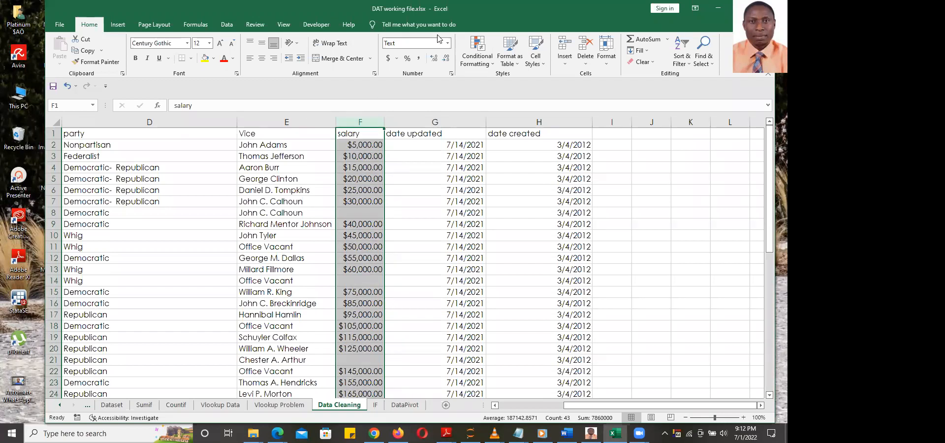
double_click(607, 19)
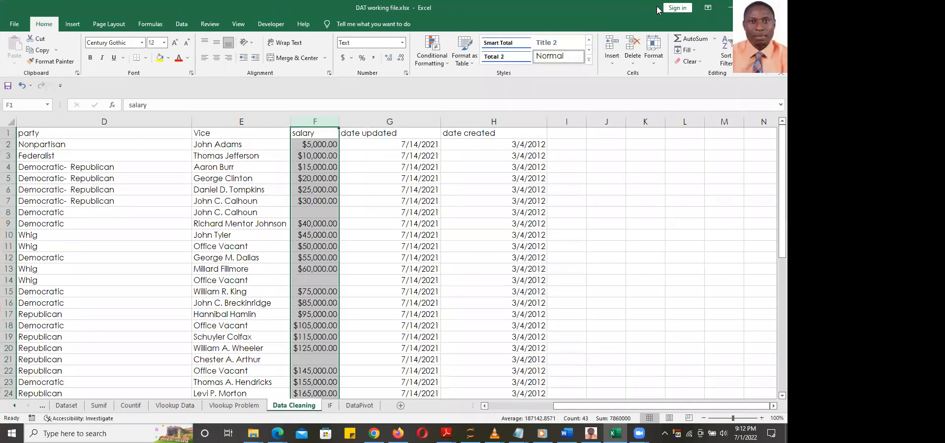
double_click(658, 10)
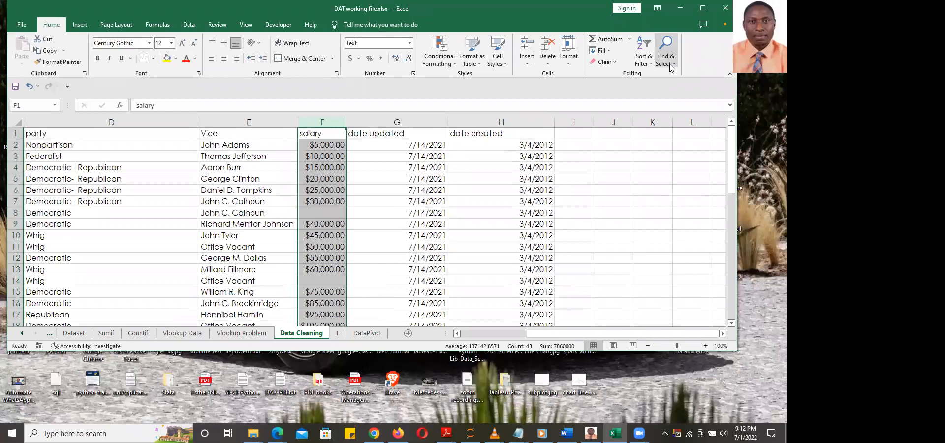
left_click(673, 65)
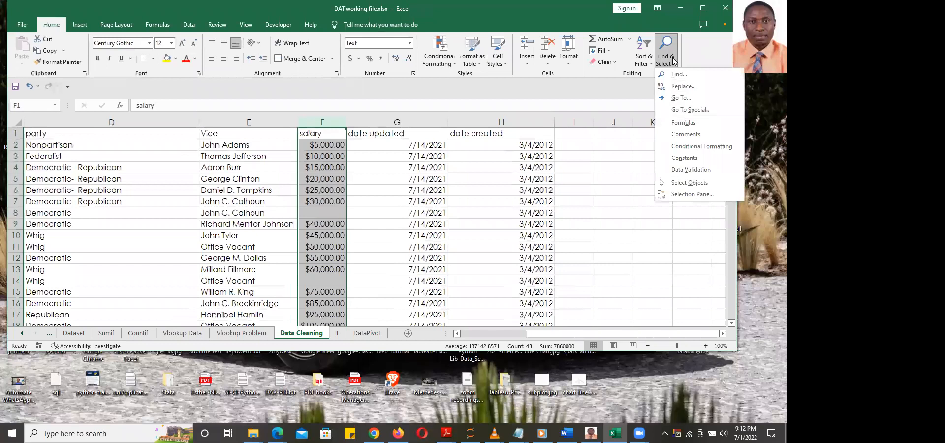
Select only the empty cells in column F using Go To Special > Blanks, then maximize Excel
left_click(686, 110)
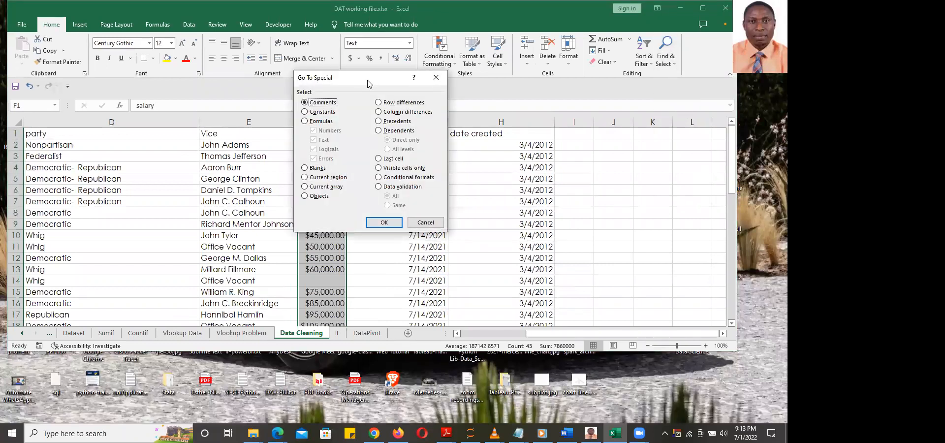
left_click_drag(369, 84, 541, 89)
left_click(478, 174)
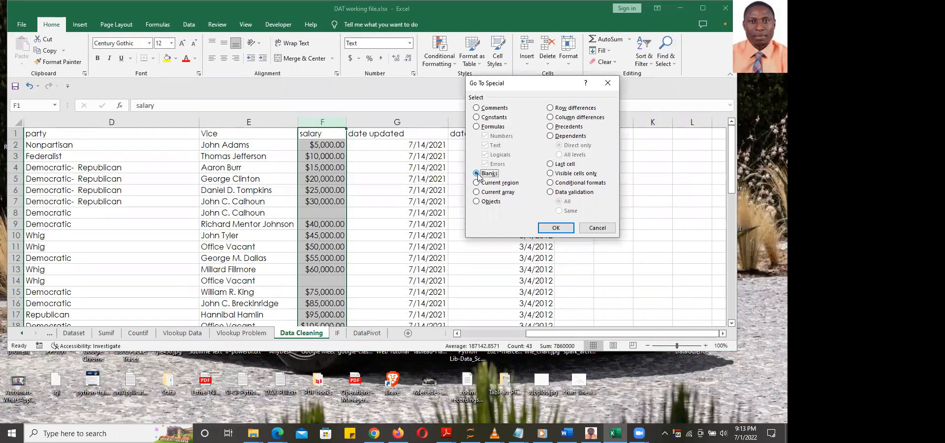
left_click(557, 228)
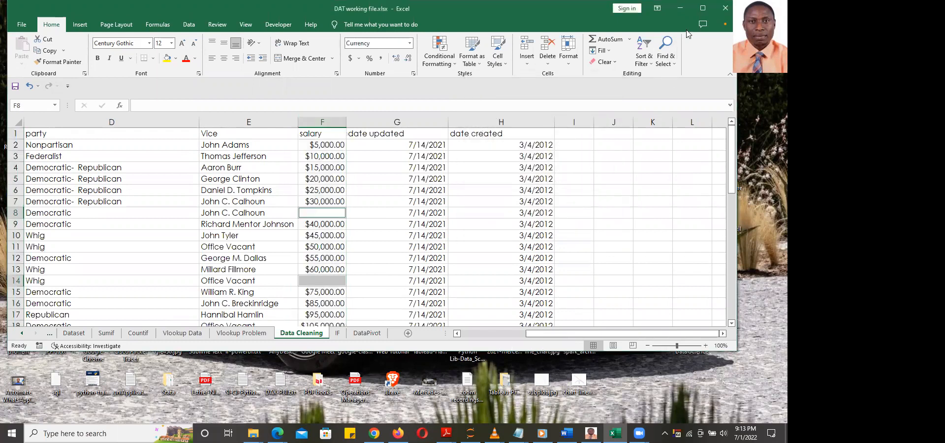
left_click(703, 10)
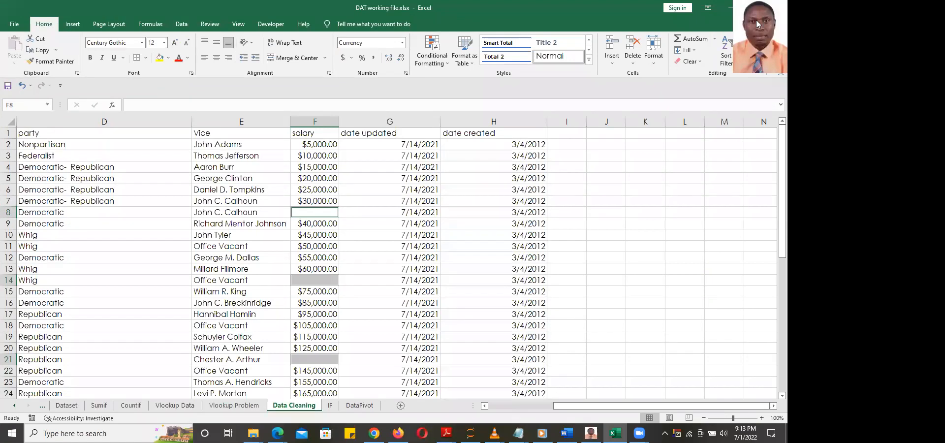
left_click_drag(781, 189, 774, 143)
Fill the blank salary cells with 0 in one go, then clear them again
type("0")
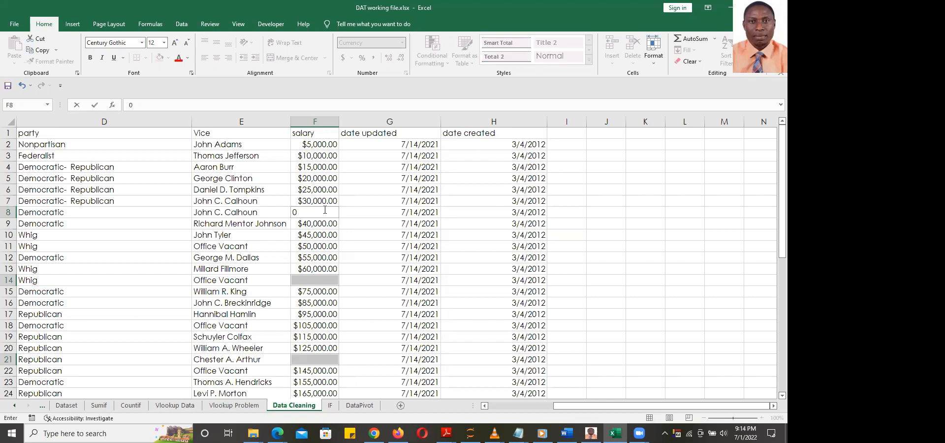
key("ctrl+Return")
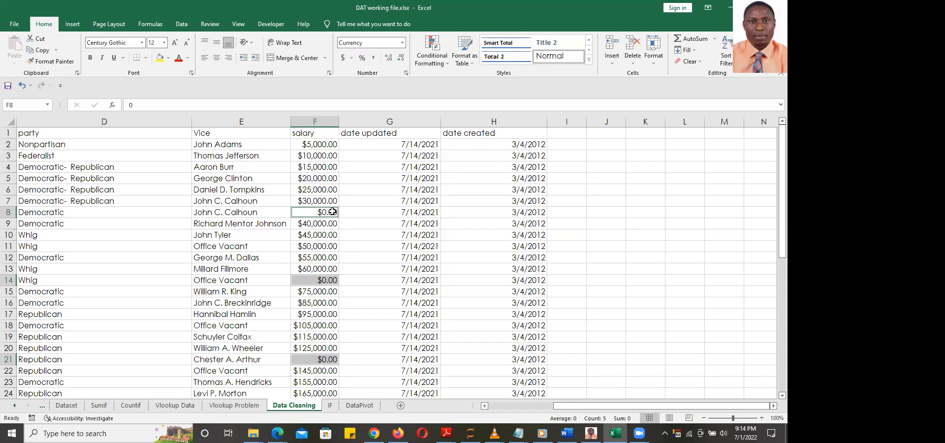
scroll(333, 211, "down", 15)
scroll(332, 211, "up", 2)
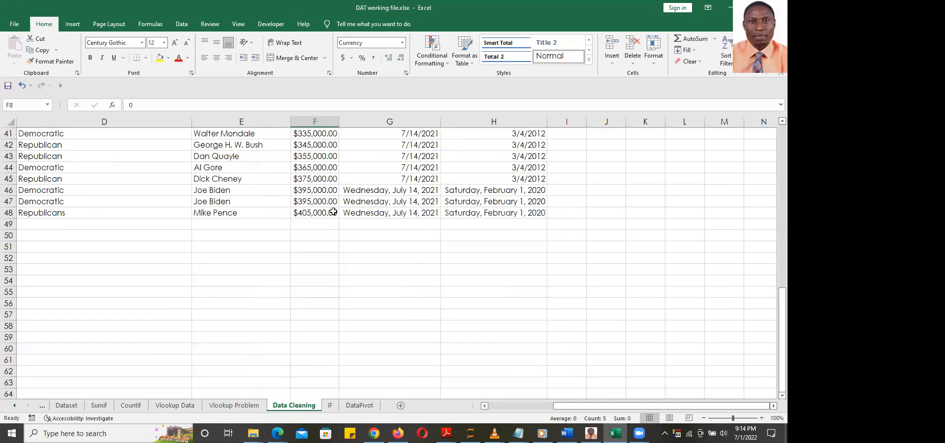
scroll(333, 211, "up", 5)
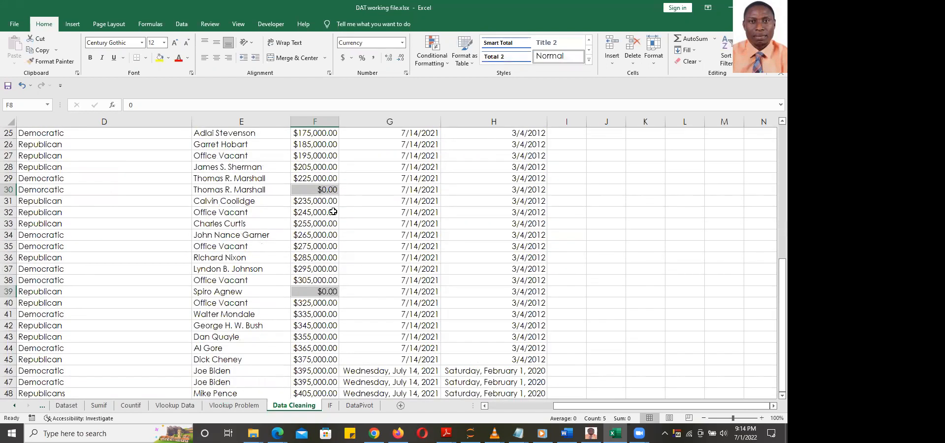
key("Delete")
scroll(333, 211, "up", 8)
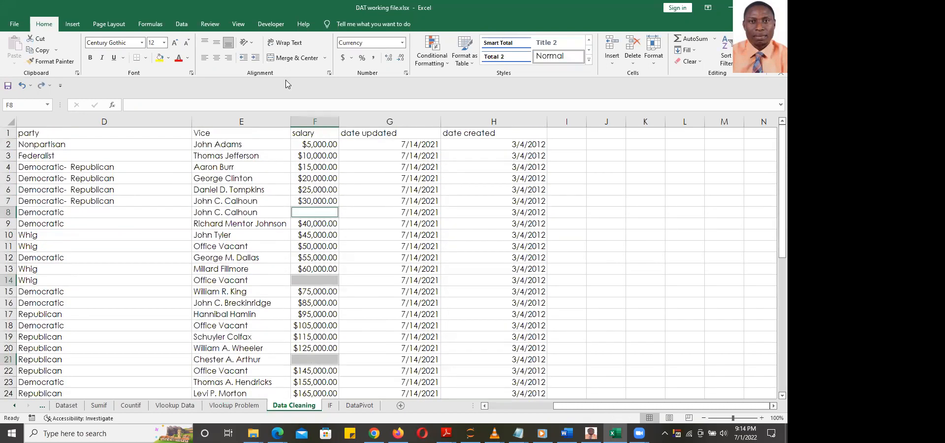
mouse_move(782, 192)
left_mouse_down()
mouse_move(772, 202)
mouse_move(773, 290)
mouse_move(773, 193)
left_mouse_up()
Enter 105000 into all blank salary cells at once and check rows 25–48
type("105000")
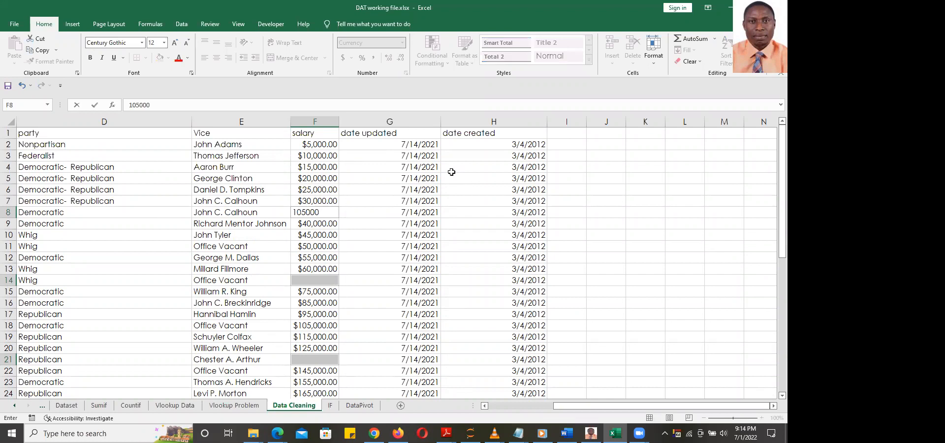
key("ctrl+Return")
left_click_drag(781, 183, 773, 137)
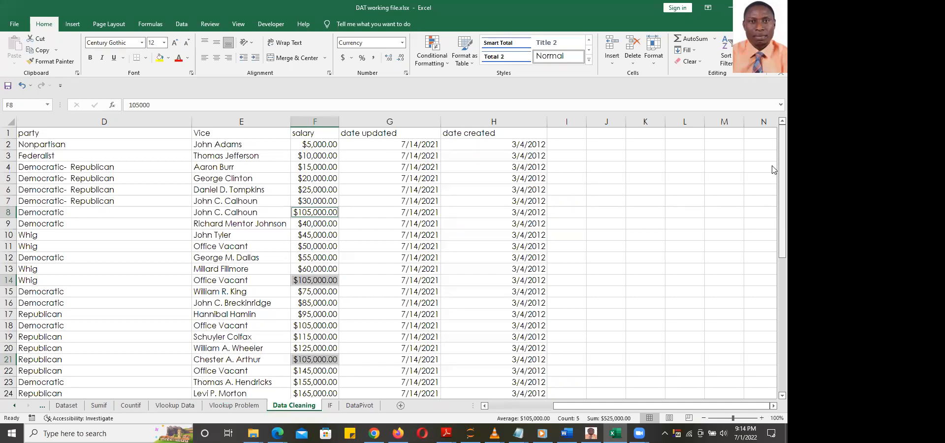
left_click(774, 302)
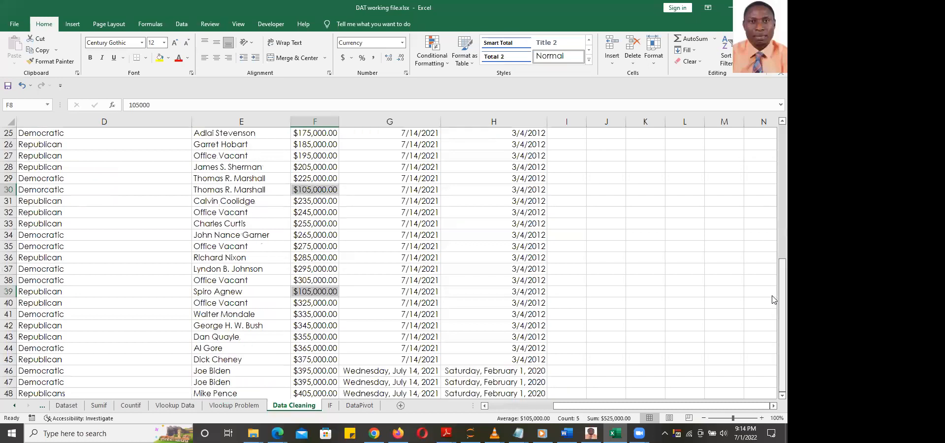
left_click_drag(430, 349, 431, 131)
Inspect the stored dates in H35 and G2 of the date columns
left_click(501, 247)
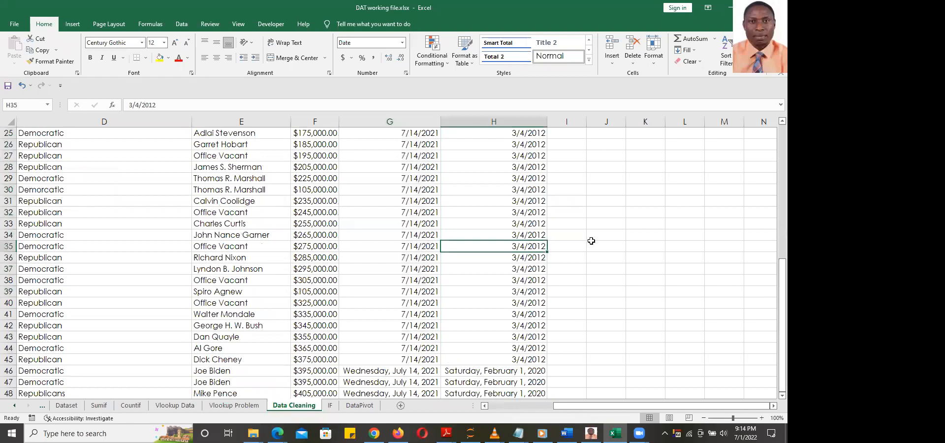
scroll(591, 241, "up", 8)
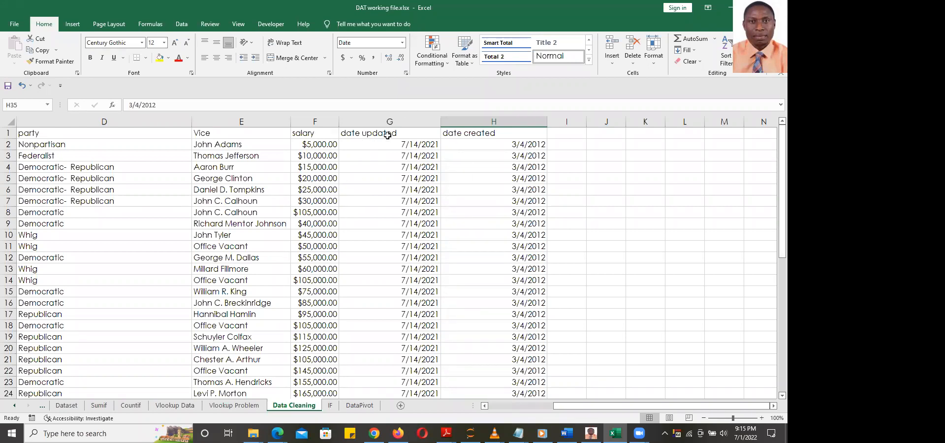
left_click_drag(782, 151, 774, 368)
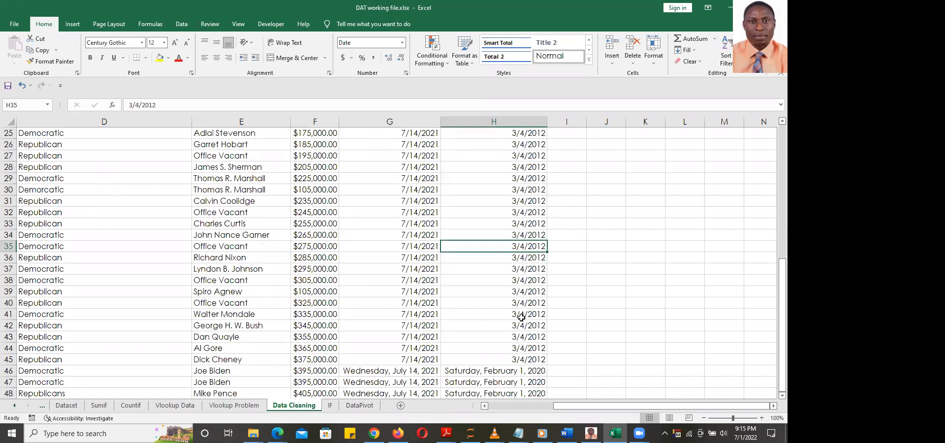
scroll(522, 318, "up", 8)
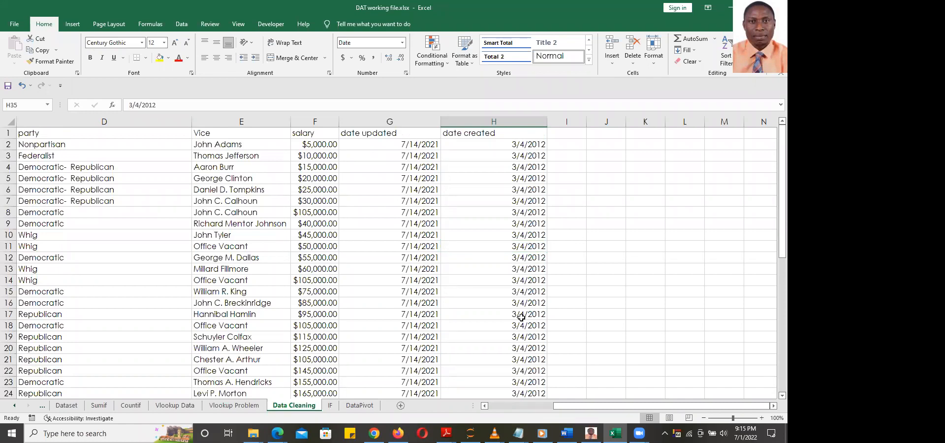
left_click(350, 134)
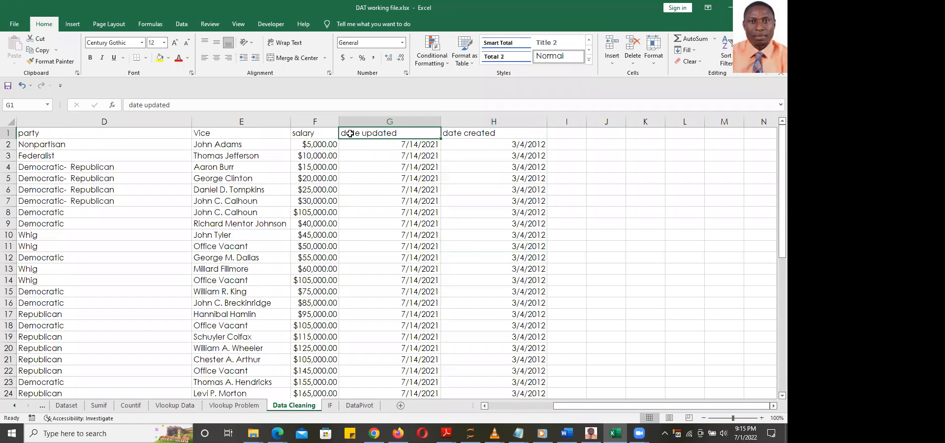
left_click(395, 147)
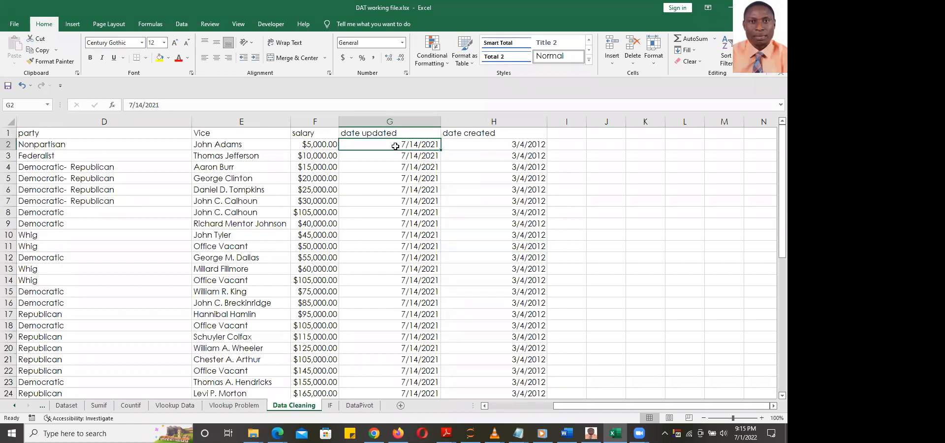
Format the date updated column G as Number, showing values like 44391.00
left_click(417, 121)
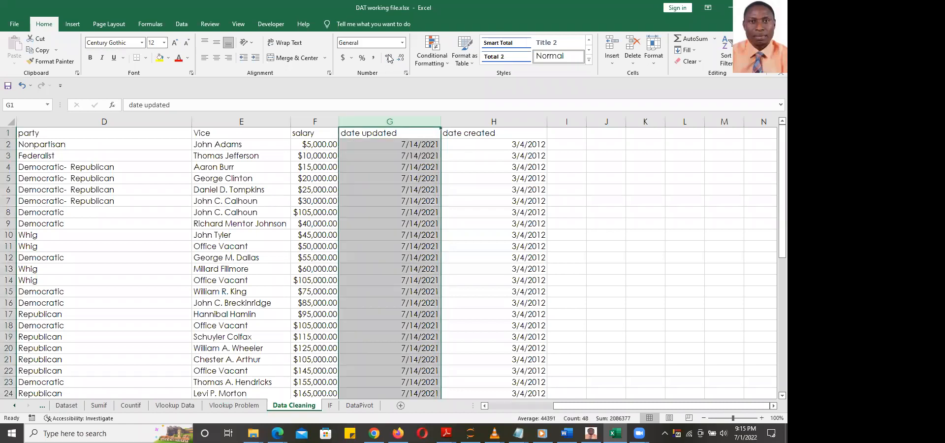
left_click(402, 43)
left_click(386, 85)
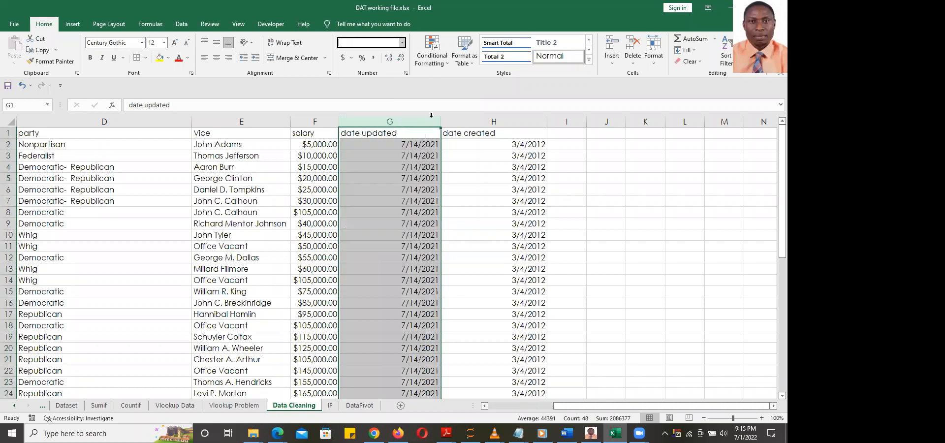
left_click(476, 198)
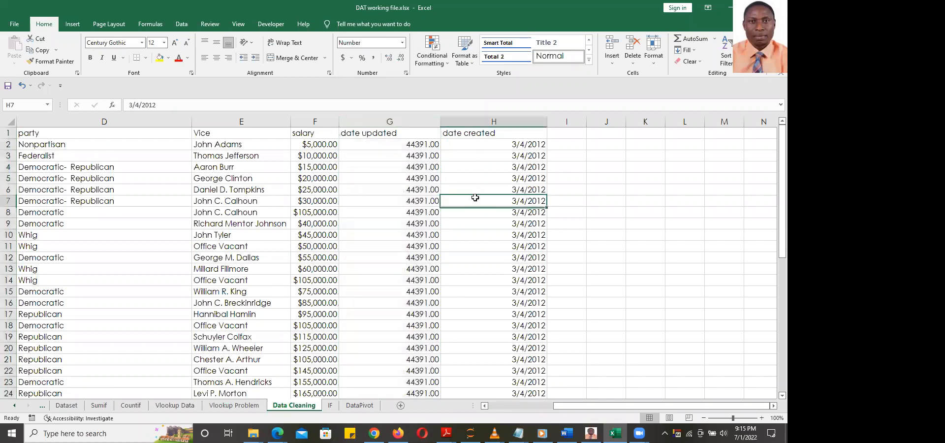
left_click(398, 145)
left_click_drag(774, 165, 772, 133)
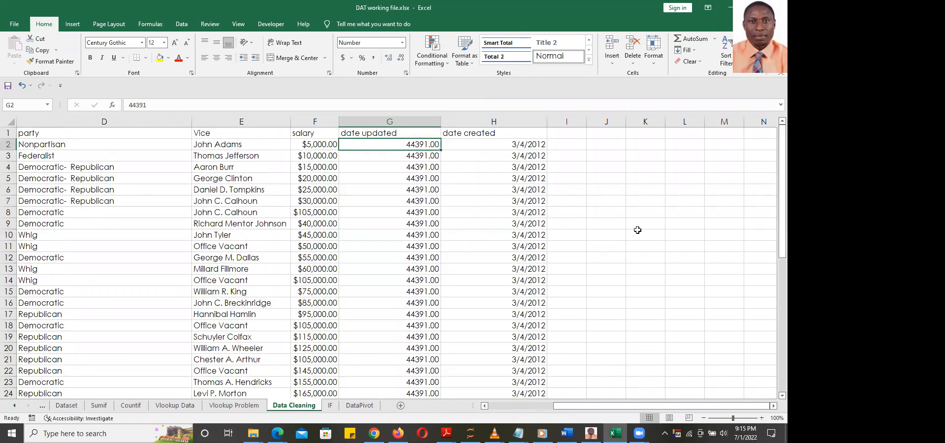
left_click(391, 132)
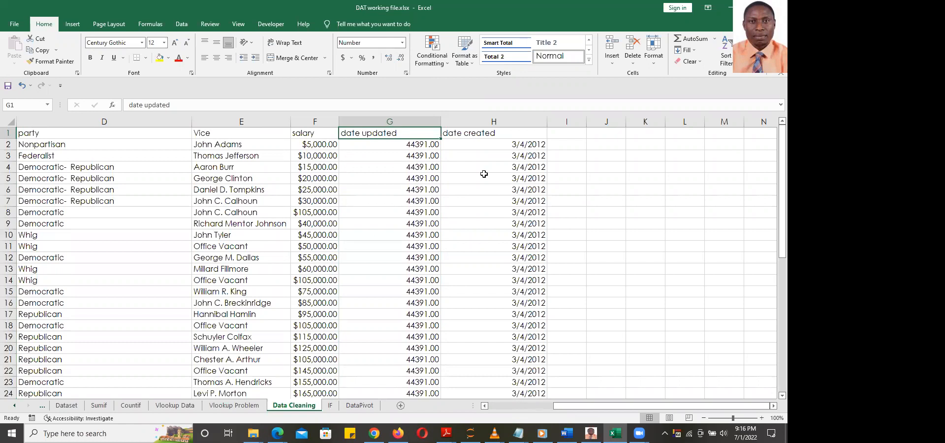
Apply Short Date to column G, review it, then undo the formatting
left_click(413, 121)
left_click(402, 43)
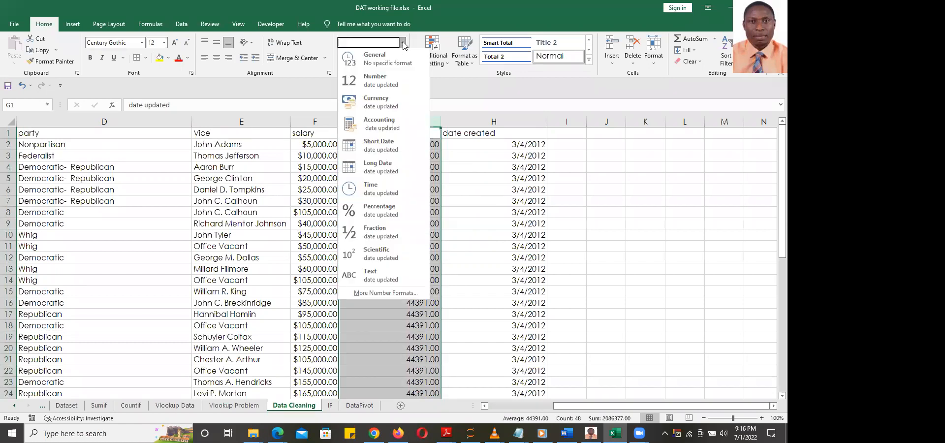
left_click(394, 146)
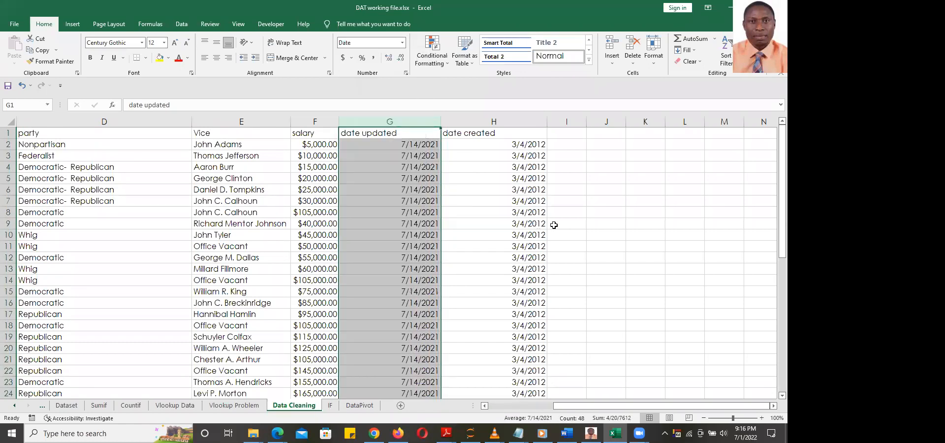
left_click(601, 210)
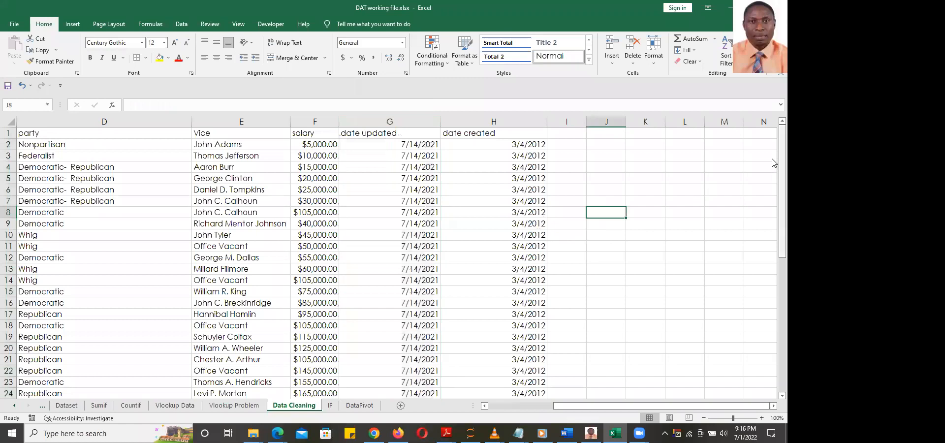
scroll(773, 294, "down", 8)
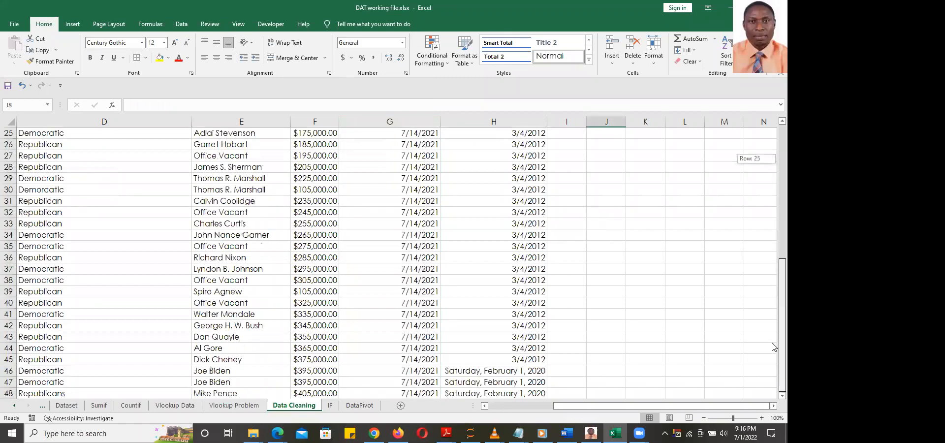
scroll(773, 147, "up", 8)
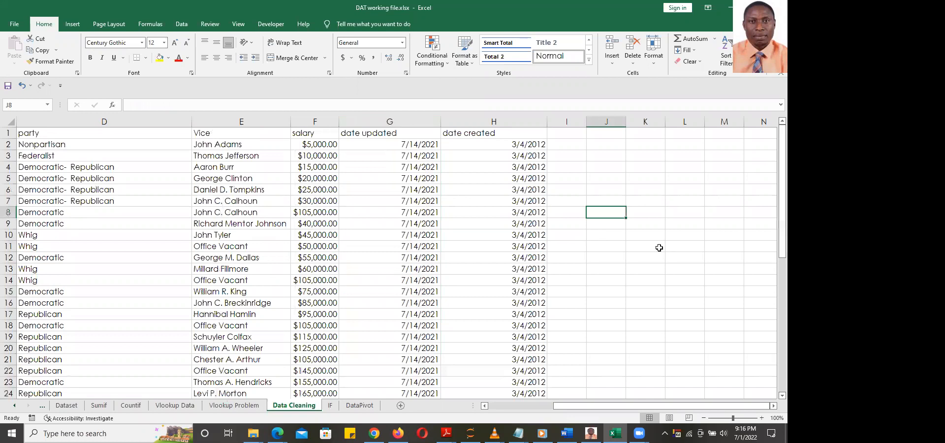
scroll(658, 251, "down", 16)
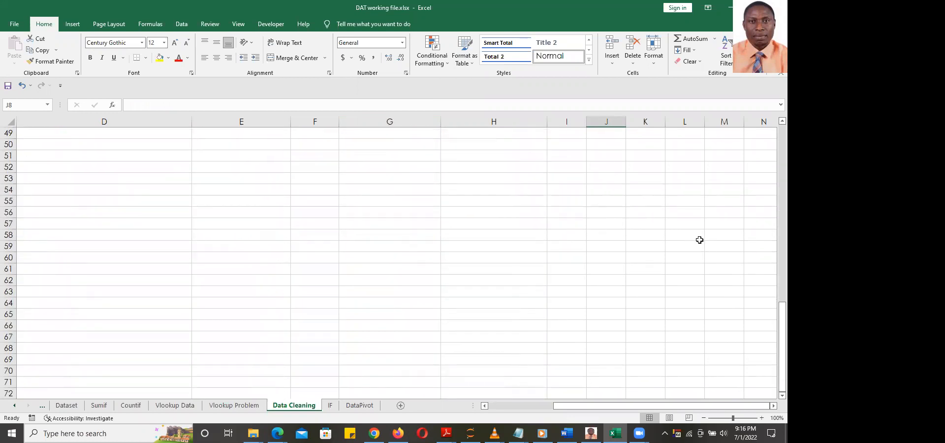
scroll(687, 241, "up", 8)
scroll(674, 243, "up", 8)
key("ctrl+z")
key("ctrl+z")
Check the dates stored in G38 and H46
scroll(702, 234, "down", 16)
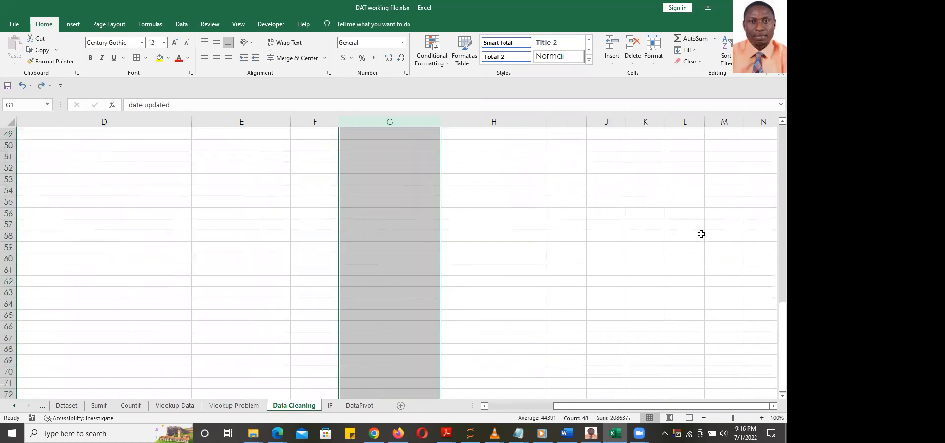
scroll(701, 234, "up", 8)
left_click(702, 234)
left_click_drag(774, 276, 776, 337)
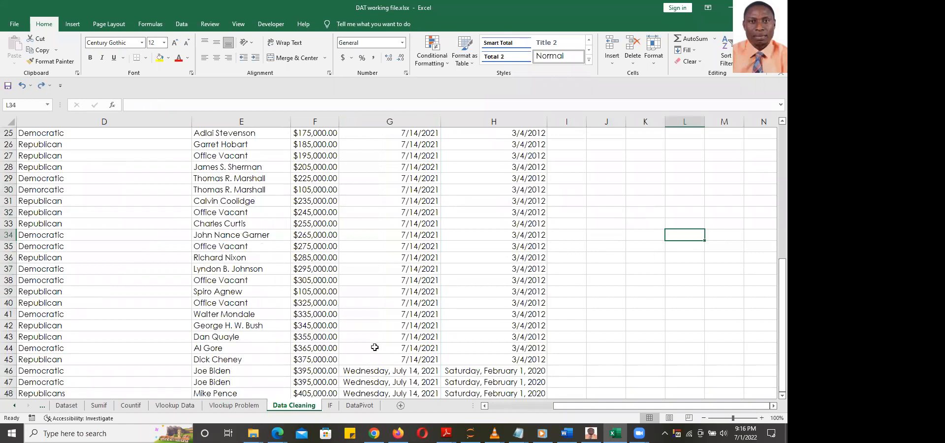
left_click(384, 282)
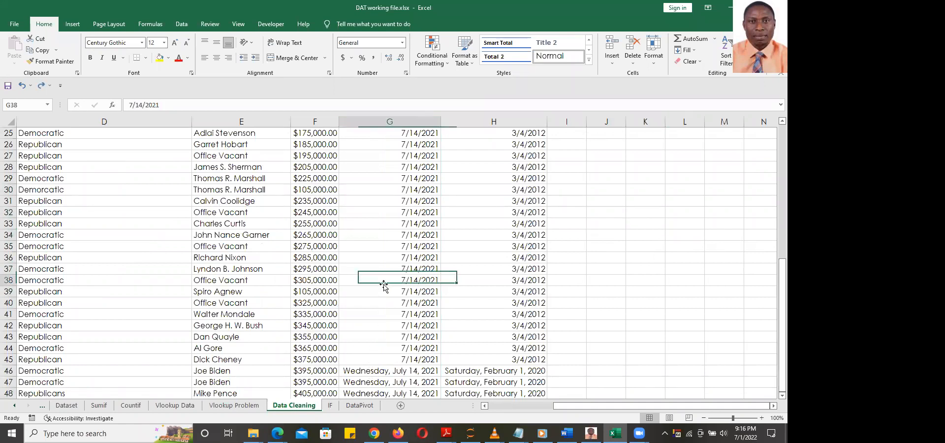
left_click(499, 371)
scroll(395, 242, "up", 8)
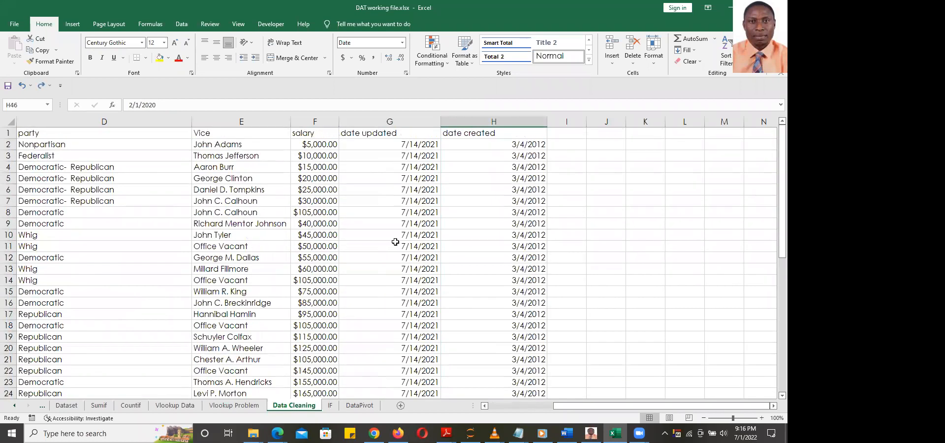
Format columns G:H as Short Date, e.g. 7/14/2021 and 2/1/2020
left_click(355, 118)
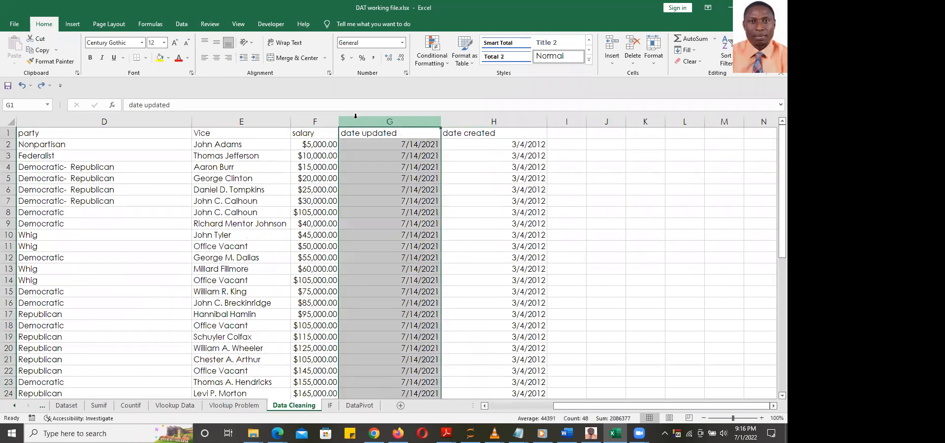
left_click_drag(356, 116, 544, 122)
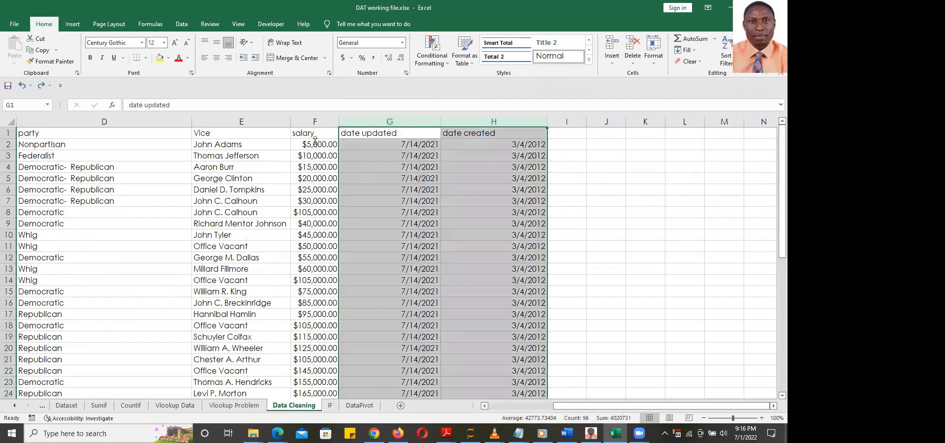
left_click(402, 43)
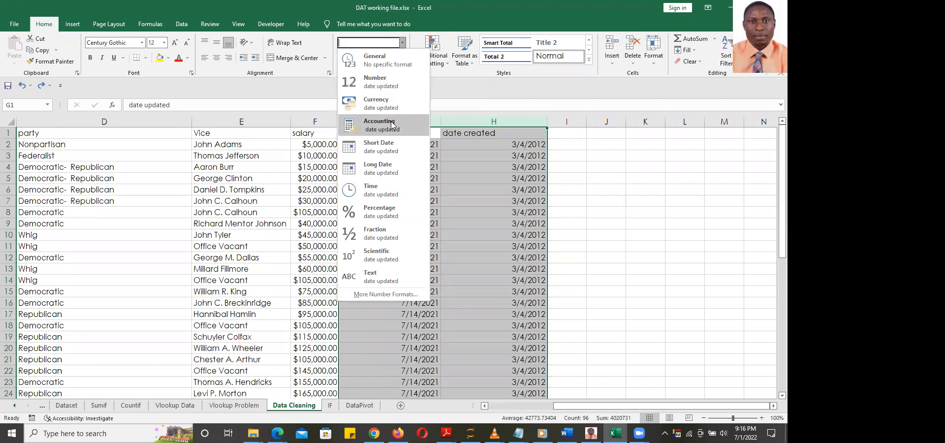
left_click(391, 146)
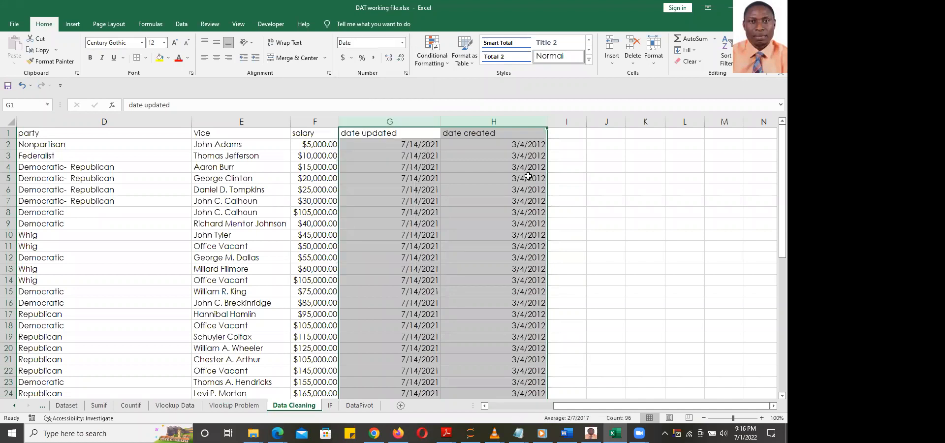
scroll(528, 176, "down", 17)
scroll(533, 177, "up", 9)
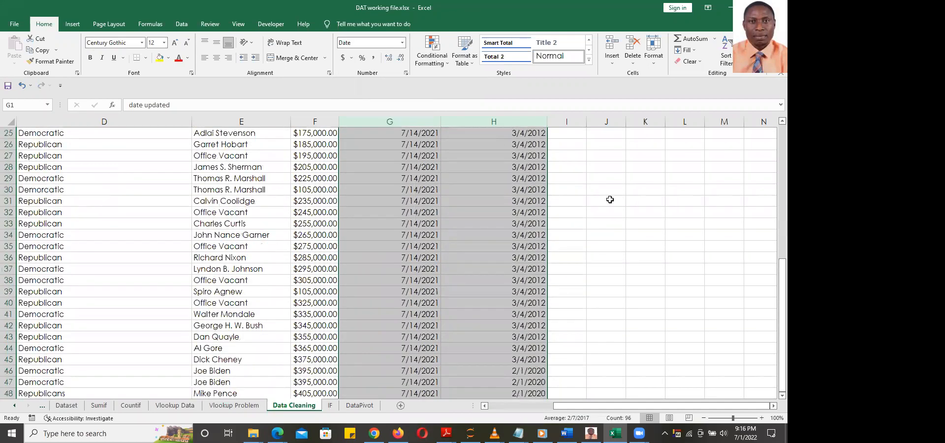
left_click(610, 199)
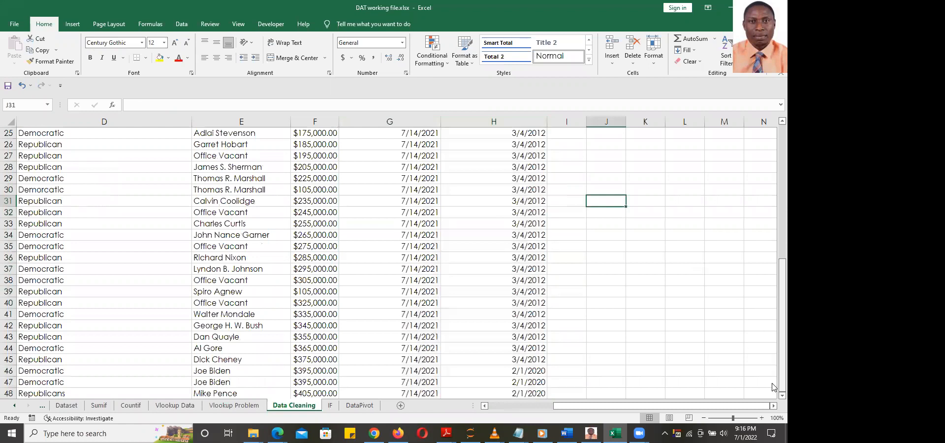
scroll(773, 377, "down", 1)
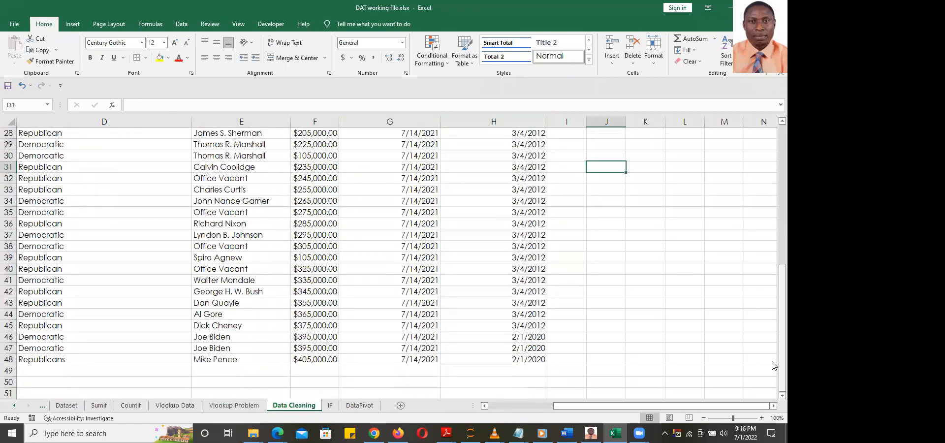
scroll(764, 262, "up", 9)
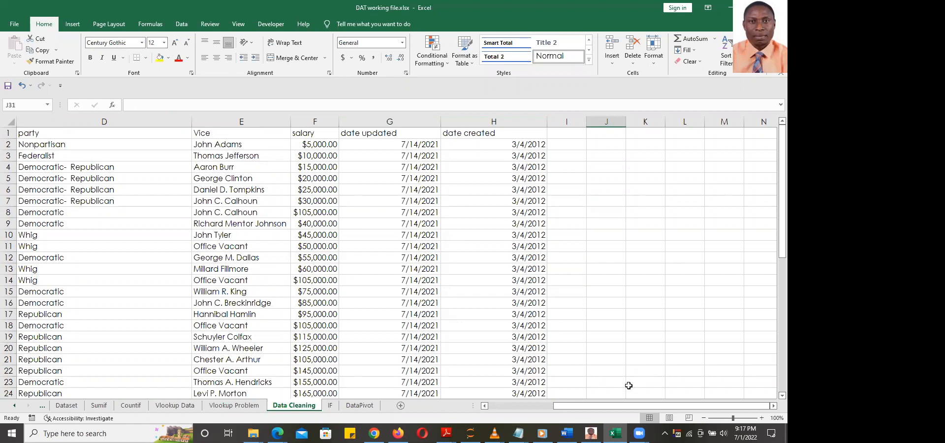
left_click_drag(624, 408, 507, 408)
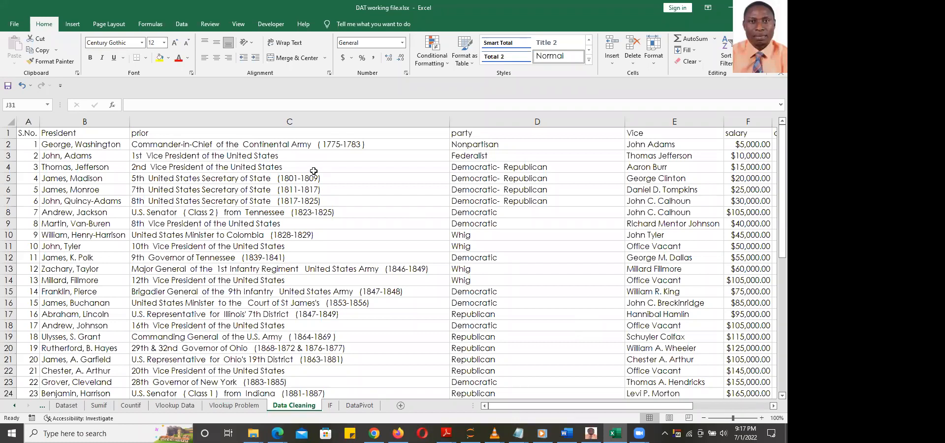
Capitalize the C1 and D1 headings to 'Prior' and 'Party'
left_click(72, 144)
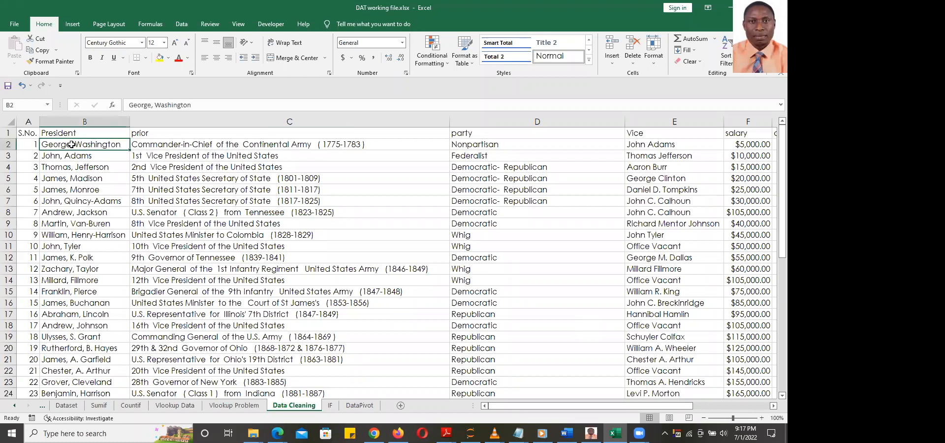
left_click(75, 118)
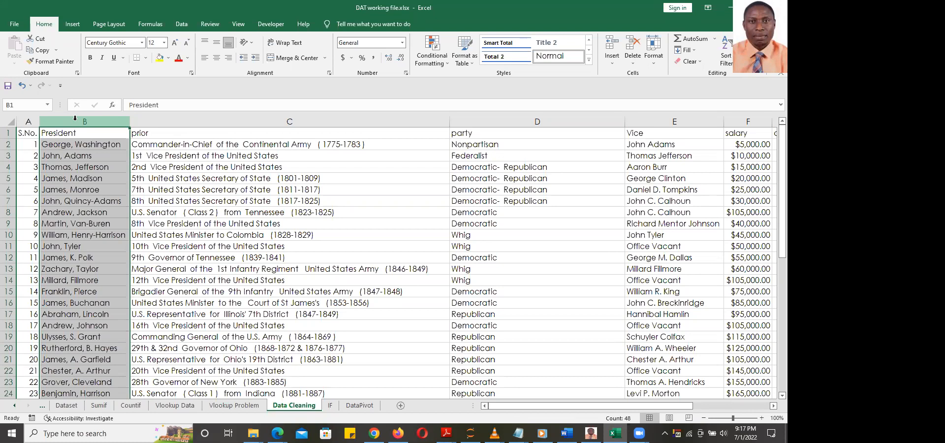
double_click(140, 132)
left_click_drag(137, 133, 132, 133)
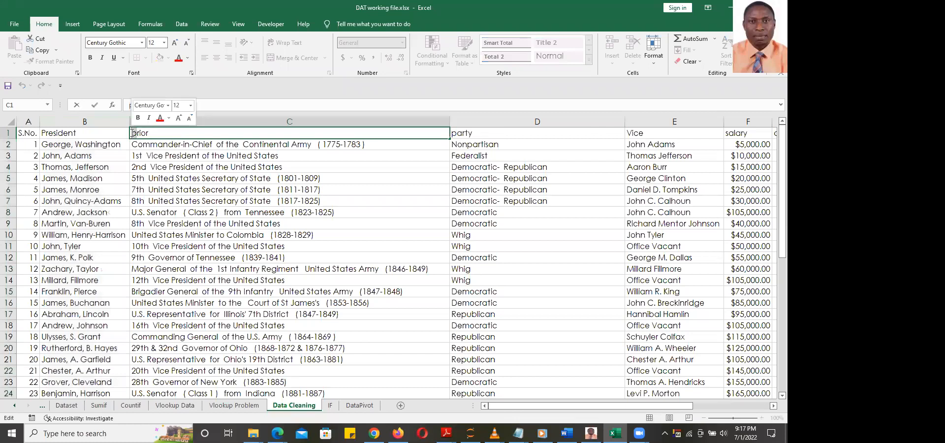
type("P")
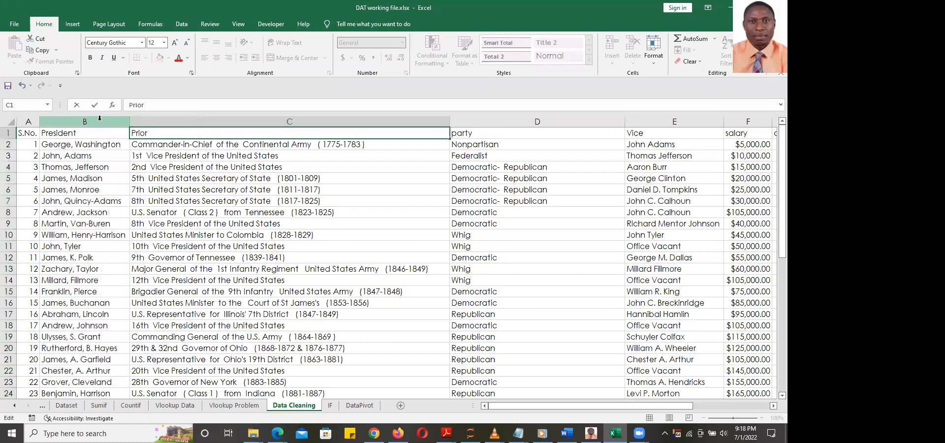
double_click(457, 133)
left_click_drag(458, 133, 453, 133)
type("P")
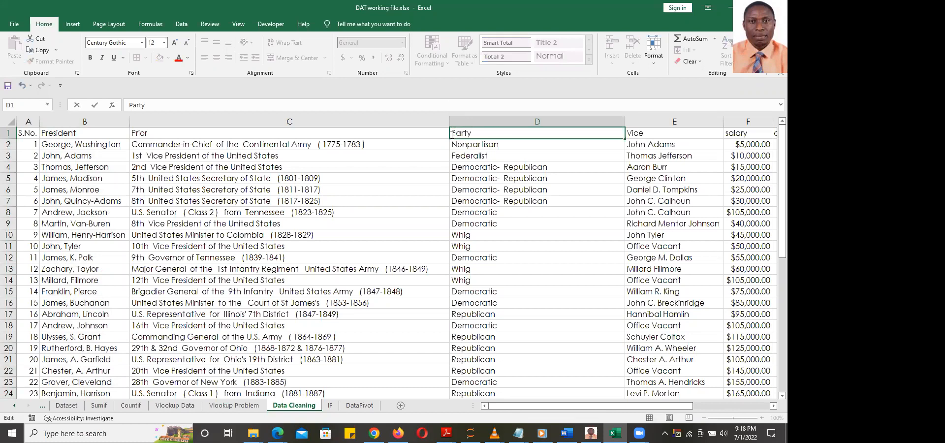
left_click(560, 181)
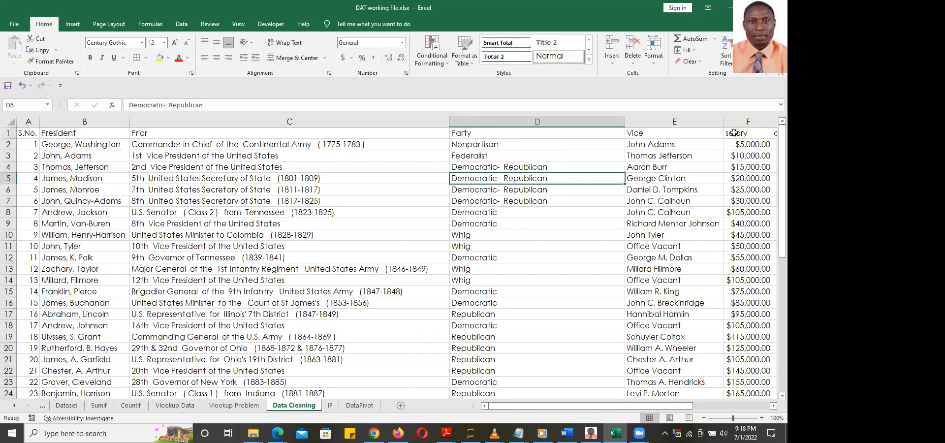
Change F1 to 'Salary' and select the whole data table from A1
double_click(734, 133)
type("S")
left_click(751, 144)
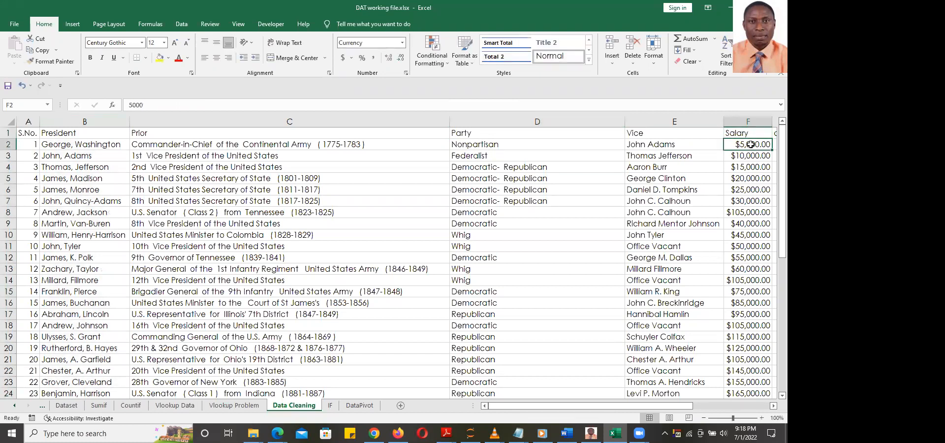
left_click(25, 133)
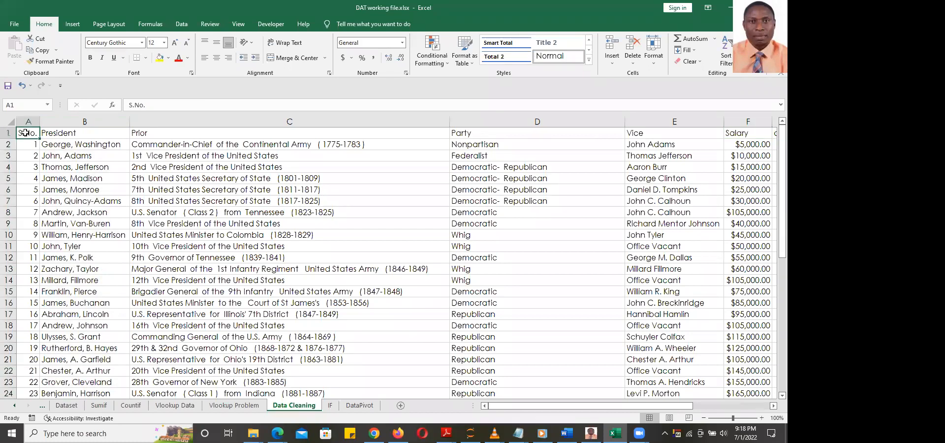
key("ctrl+shift+End")
Switch the ribbon to the Data tab to reach the Data Tools group
left_click_drag(772, 291, 772, 364)
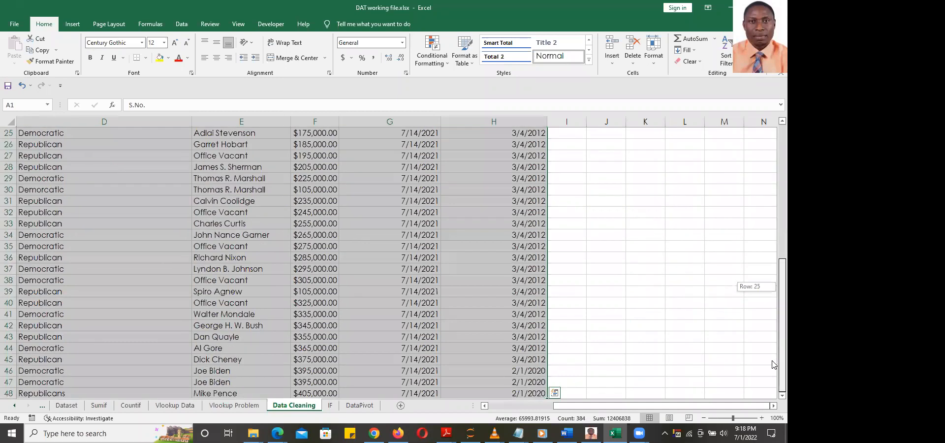
left_click_drag(661, 406, 562, 406)
scroll(677, 257, "up", 8)
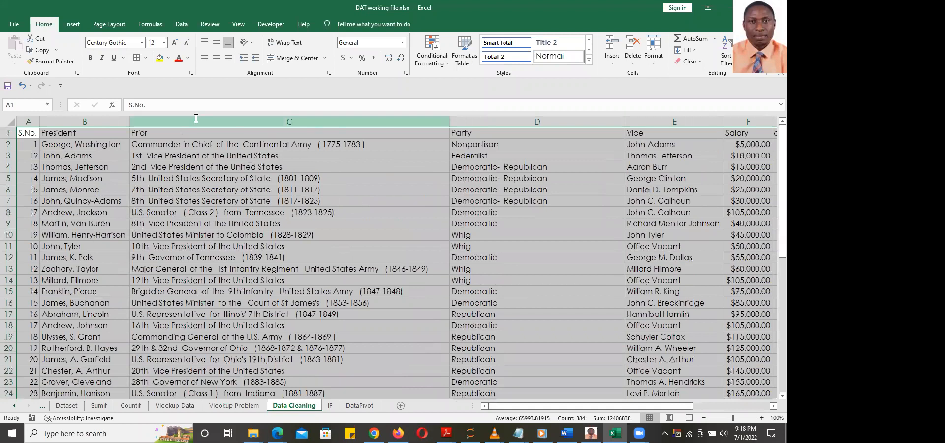
left_click(182, 27)
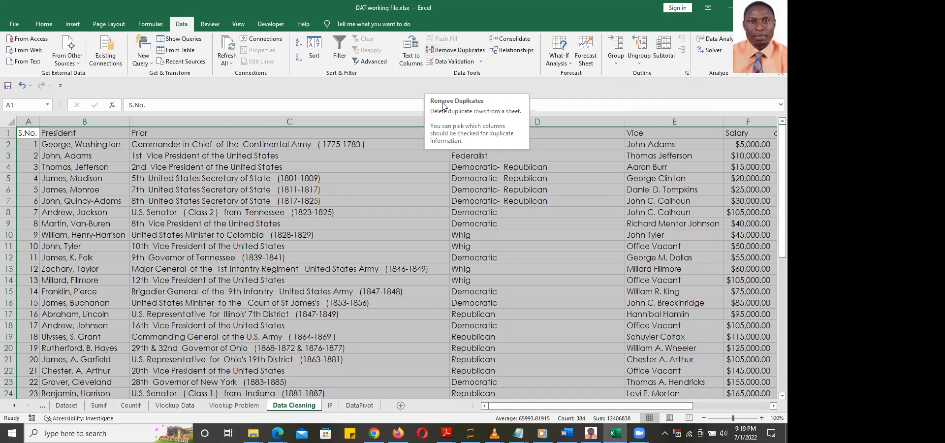
Compare name, prior role, party, vice president and salary between rows 46 and 47
left_click(372, 177)
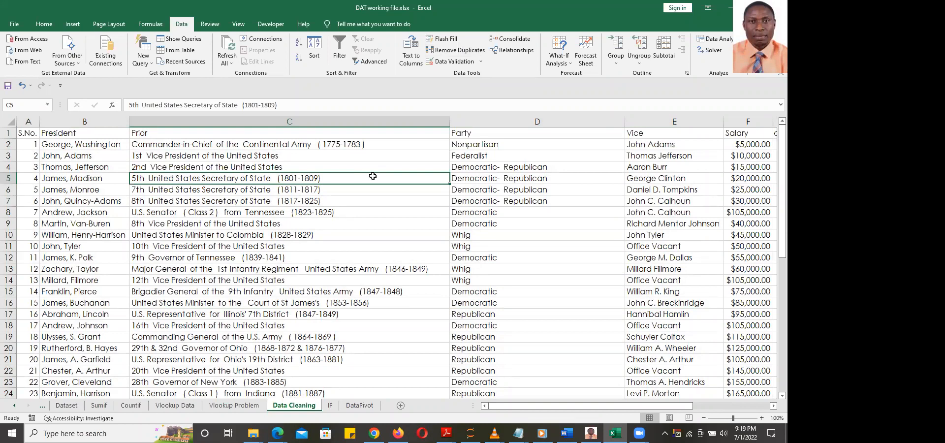
scroll(373, 176, "down", 16)
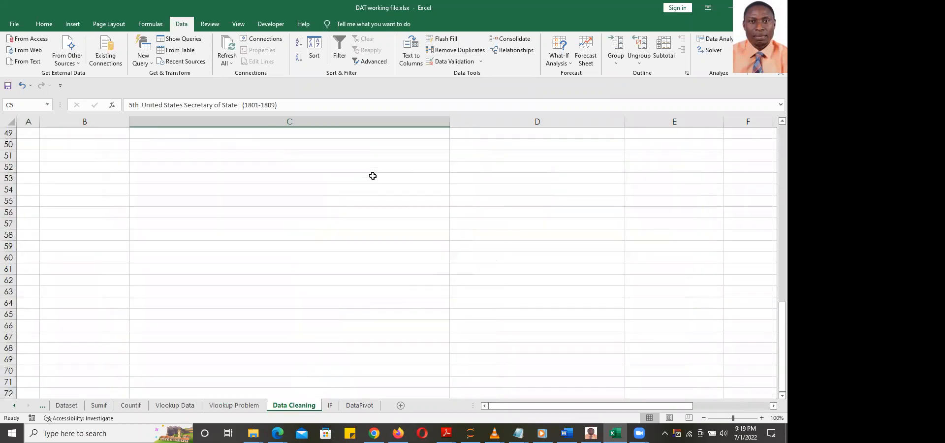
scroll(373, 176, "up", 8)
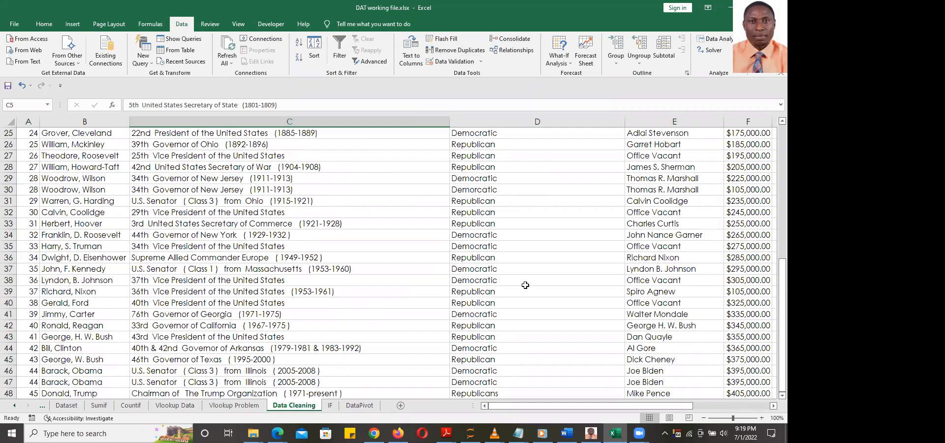
left_click(63, 372)
left_click(64, 380)
left_click(71, 370)
left_click(67, 382)
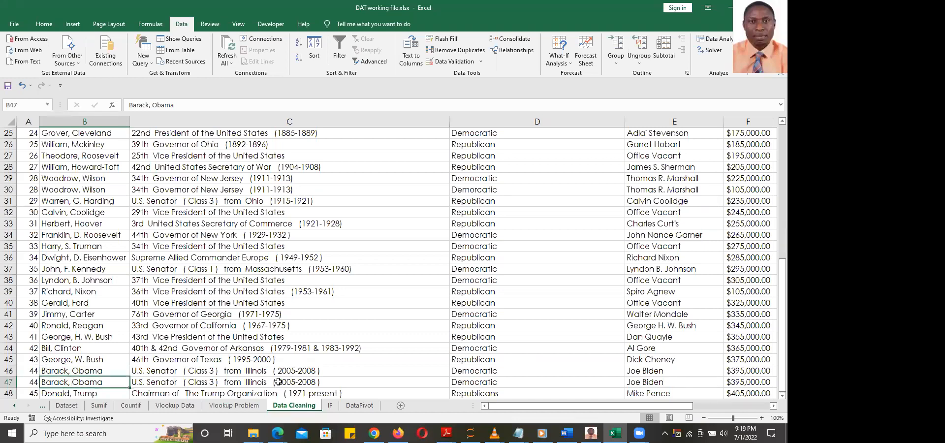
left_click(230, 373)
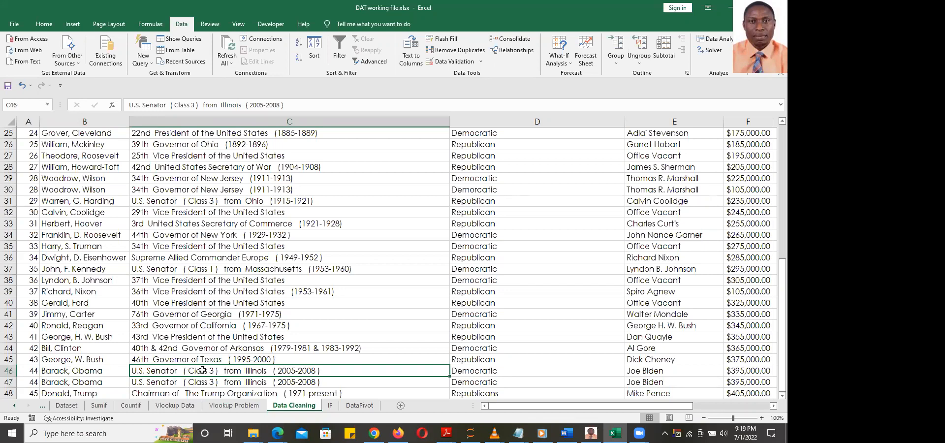
left_click(161, 382)
left_click(495, 373)
left_click(494, 383)
left_click(637, 370)
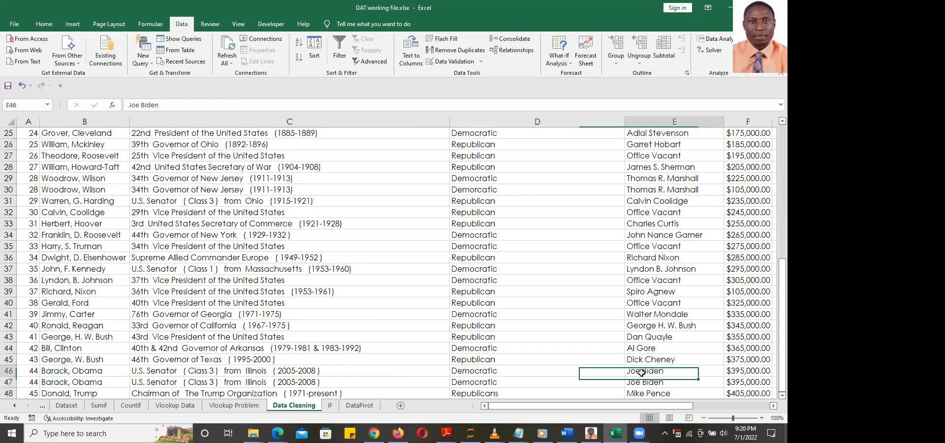
left_click(647, 381)
left_click(747, 371)
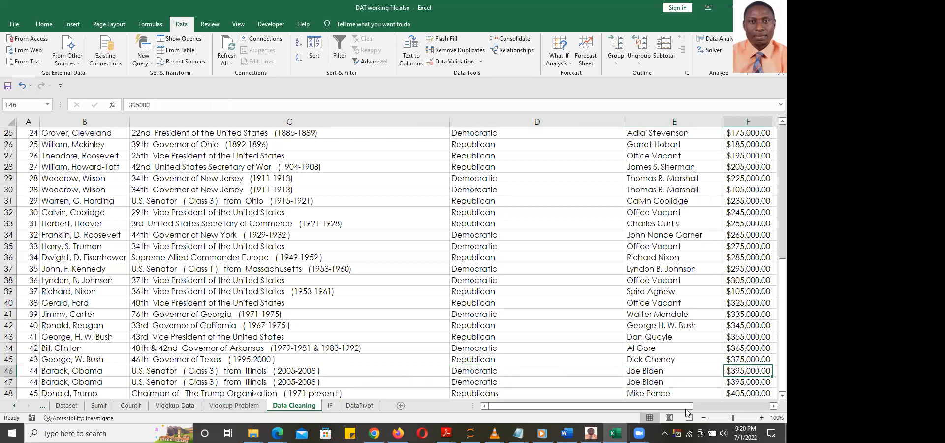
Recheck the two Barack Obama rows column by column, then select range A1:H48
left_click_drag(693, 406, 768, 406)
left_click_drag(589, 405, 90, 386)
left_click(69, 375)
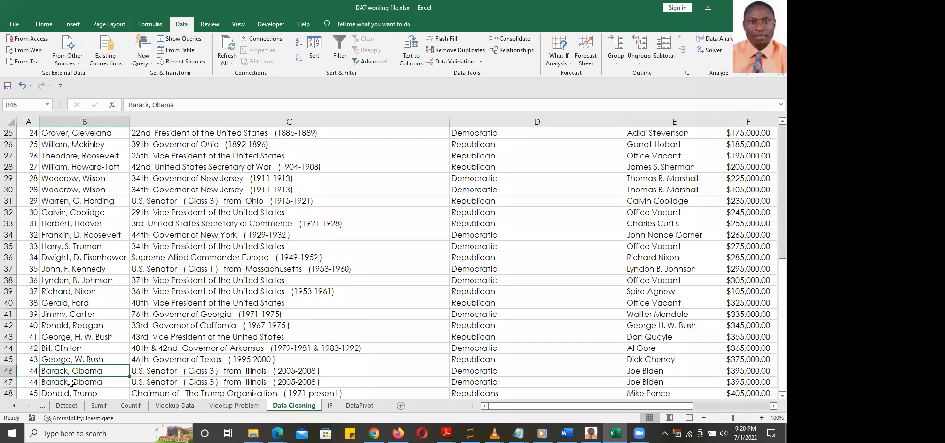
left_click(176, 371)
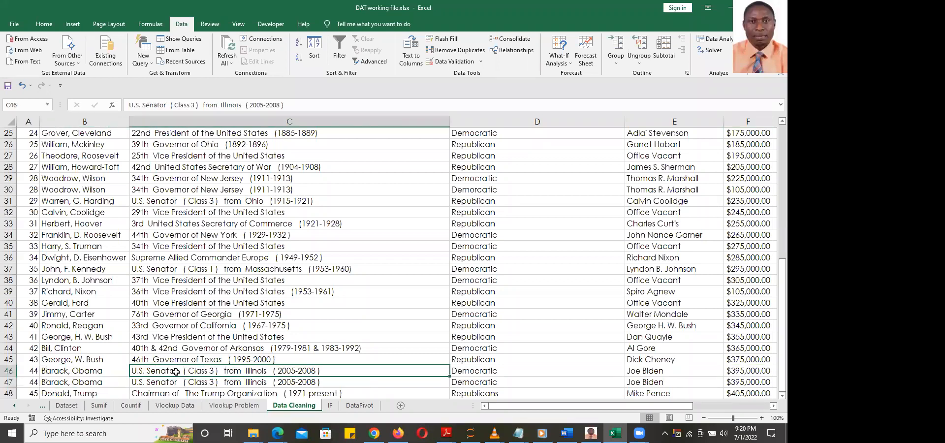
left_click(167, 383)
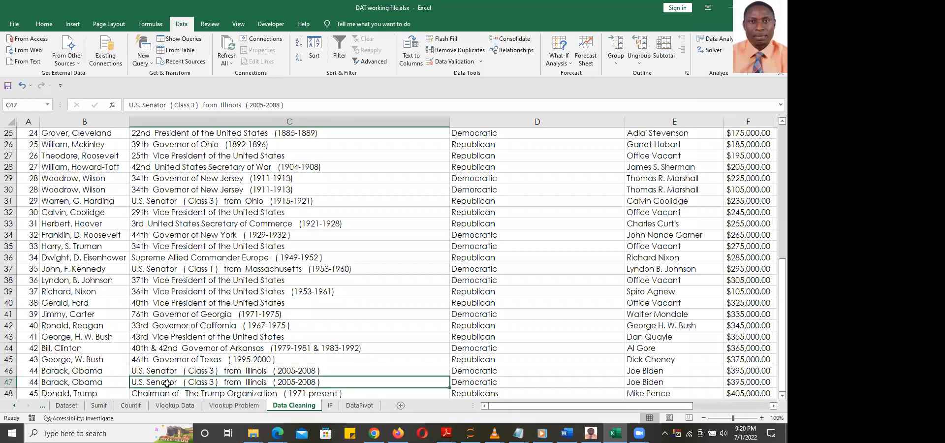
left_click(476, 372)
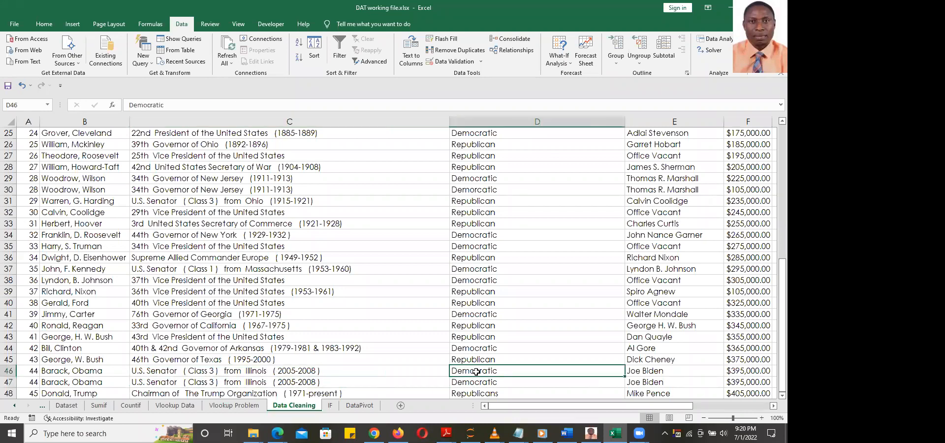
left_click(474, 383)
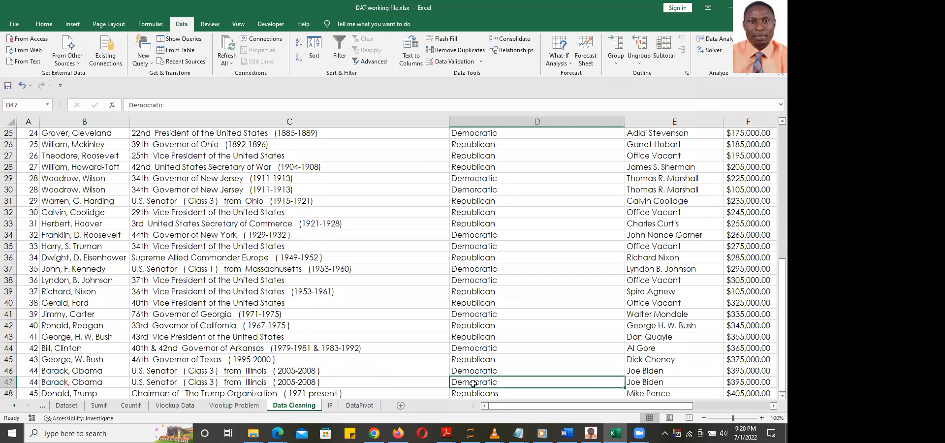
left_click(651, 371)
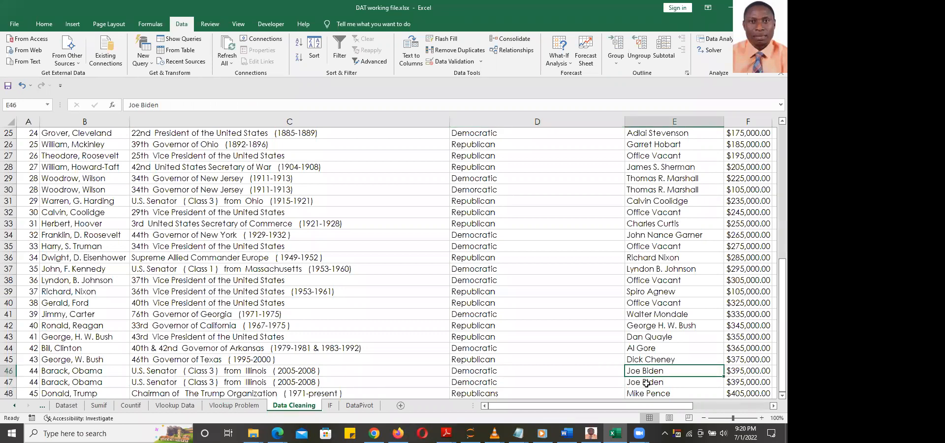
left_click(647, 383)
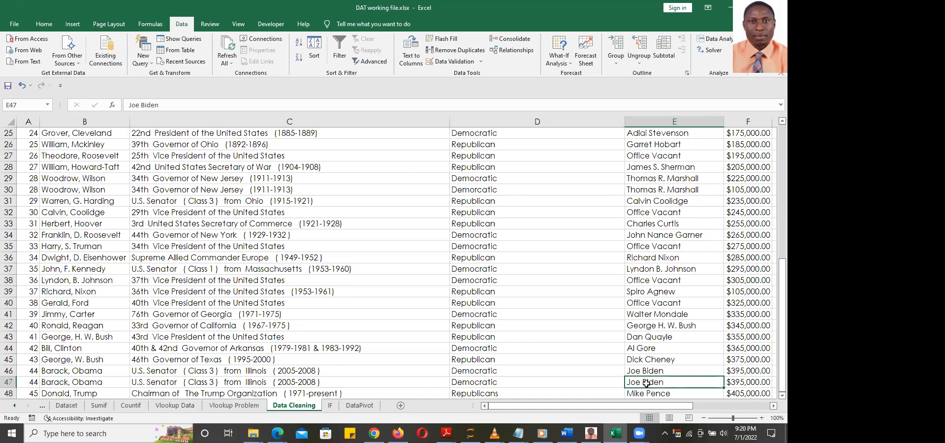
scroll(313, 295, "up", 8)
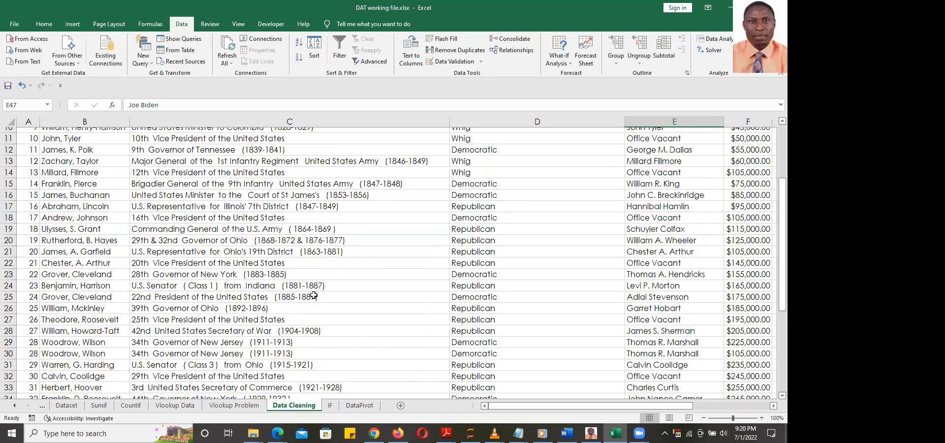
left_click(28, 133)
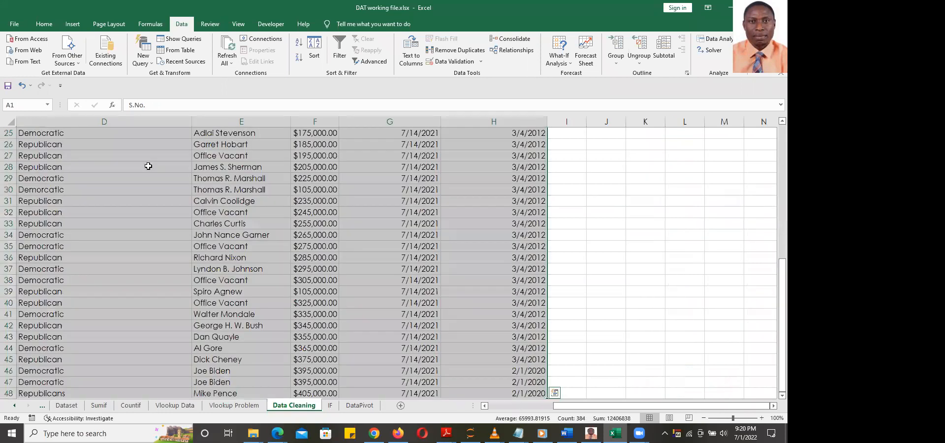
scroll(148, 164, "up", 8)
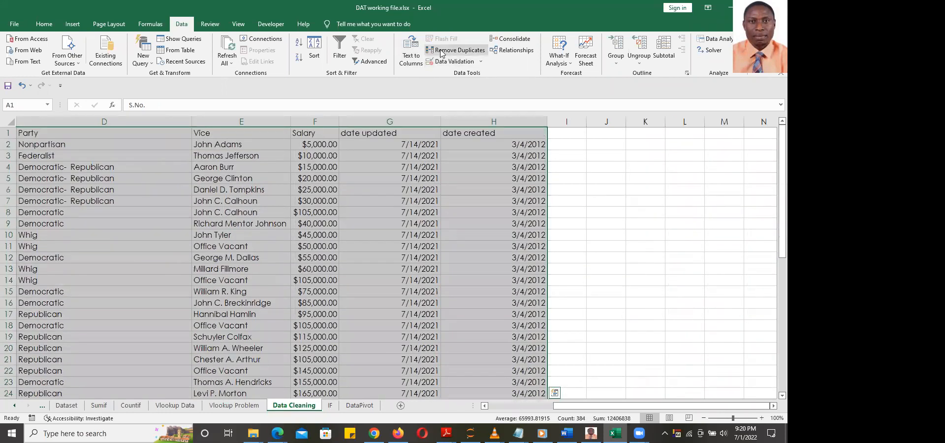
Run Remove Duplicates across all columns with headers, removing 1 duplicate and leaving 46 rows
left_click(455, 50)
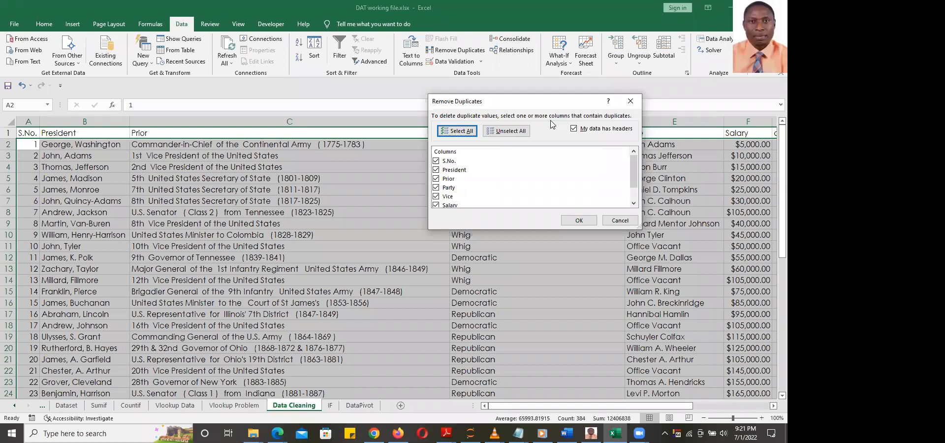
mouse_move(635, 167)
left_mouse_down()
mouse_move(636, 189)
mouse_move(634, 160)
left_mouse_up()
left_click(580, 221)
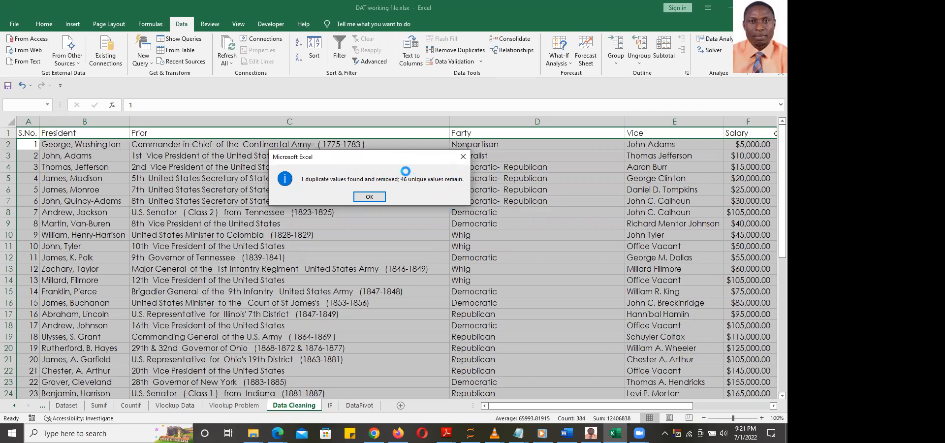
Dismiss the summary and confirm Donald Trump now follows the single Barack Obama row
left_click(370, 196)
scroll(397, 221, "down", 16)
scroll(389, 224, "up", 8)
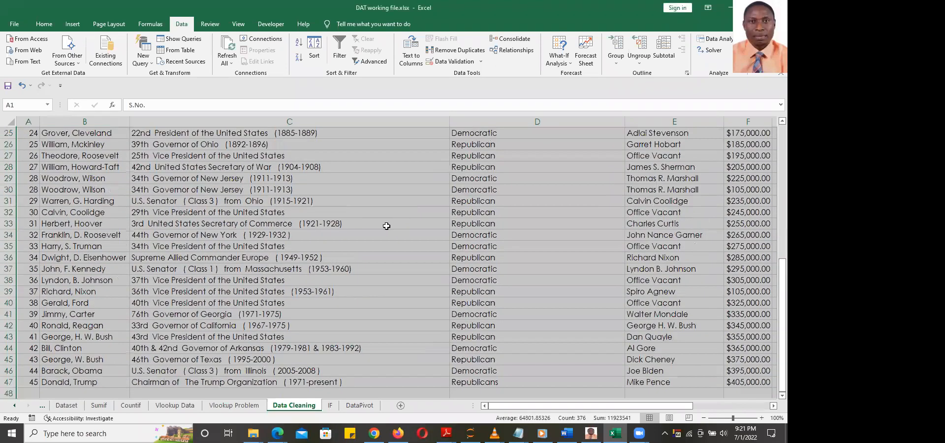
left_click(387, 226)
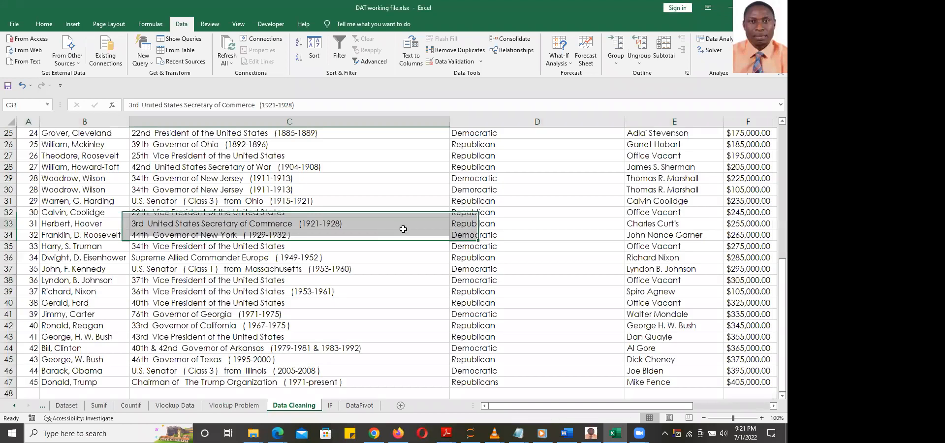
left_click(91, 373)
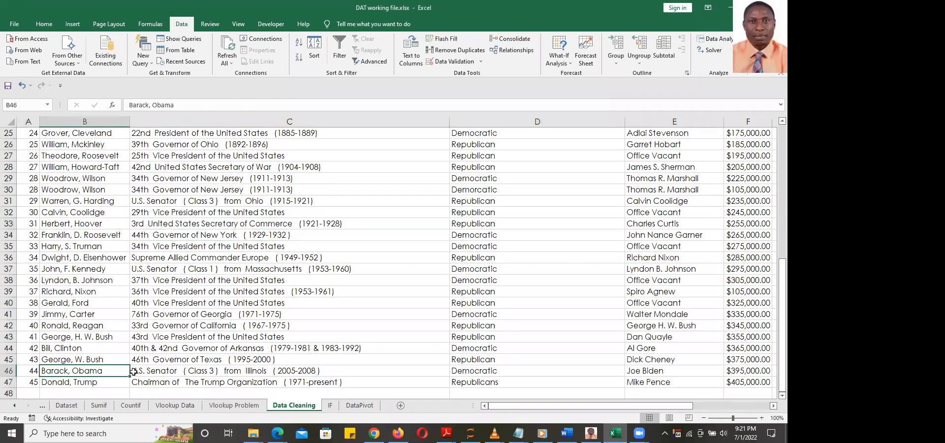
left_click(161, 373)
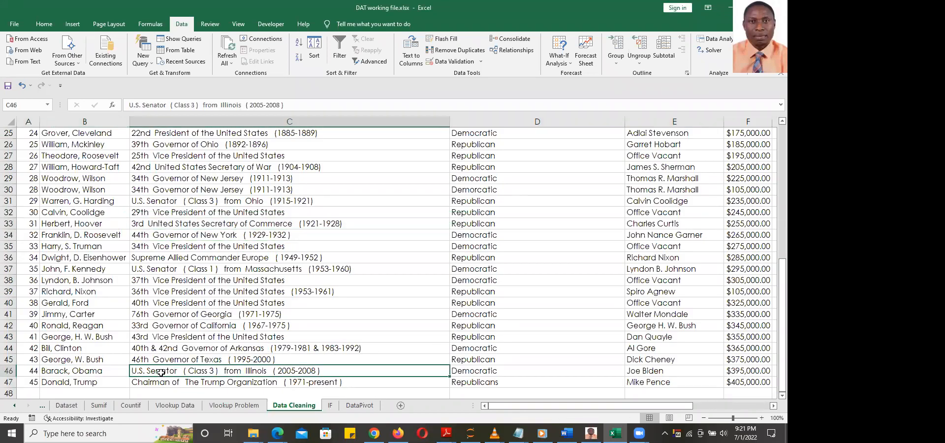
left_click(97, 382)
left_click(188, 384)
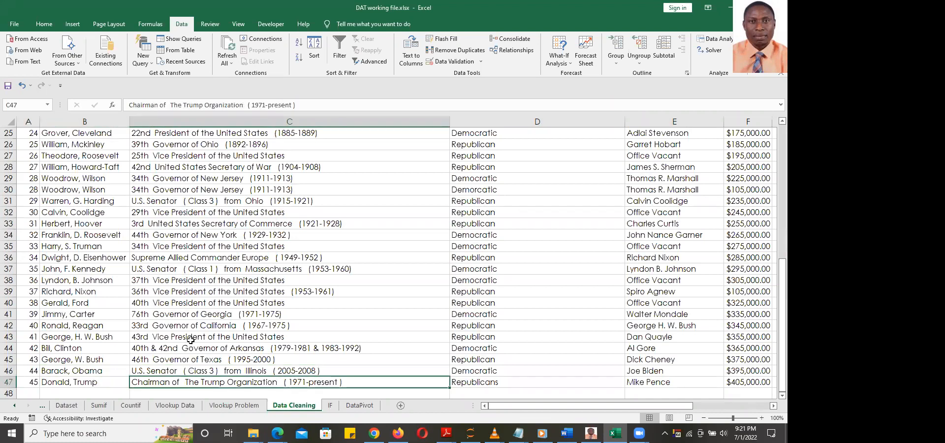
Return to A1, select the table, and scroll through the presidents list to review it
key("ctrl+Home")
key("ctrl+a")
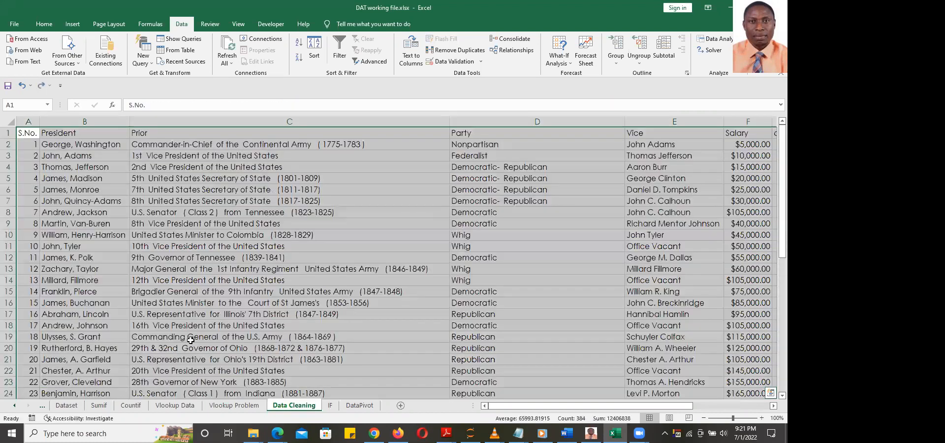
left_click(228, 301)
scroll(228, 301, "down", 16)
scroll(227, 301, "up", 8)
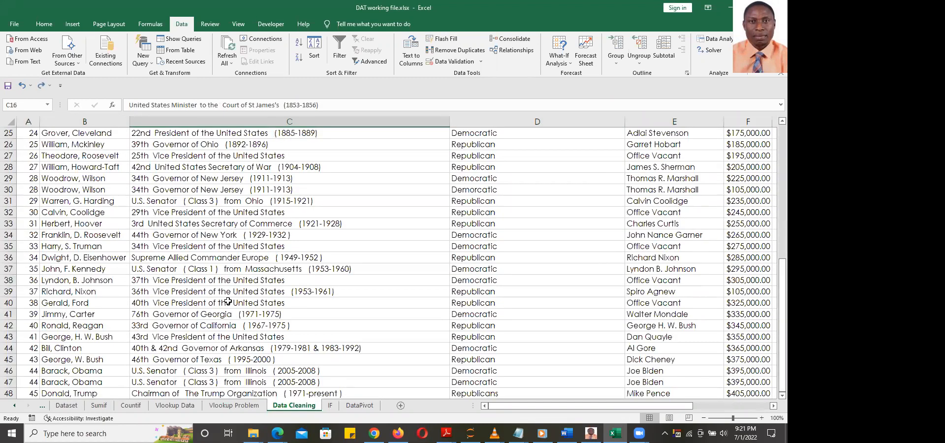
scroll(775, 394, "down", 1)
scroll(775, 394, "down", 1)
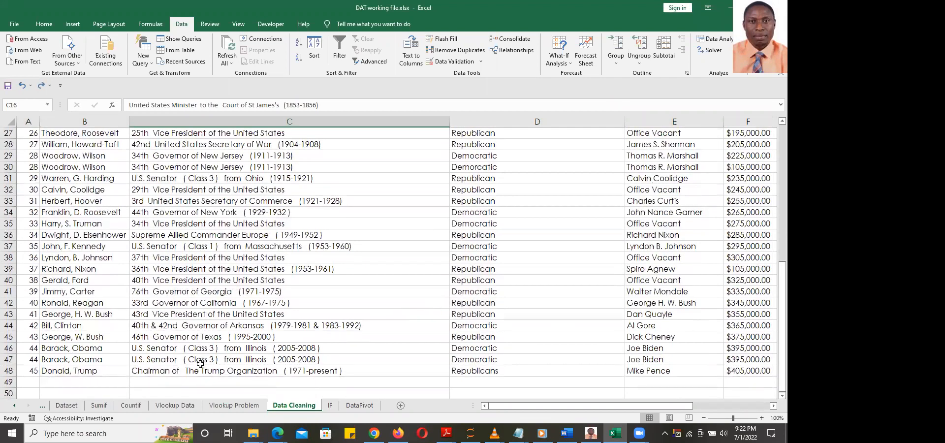
scroll(249, 272, "up", 9)
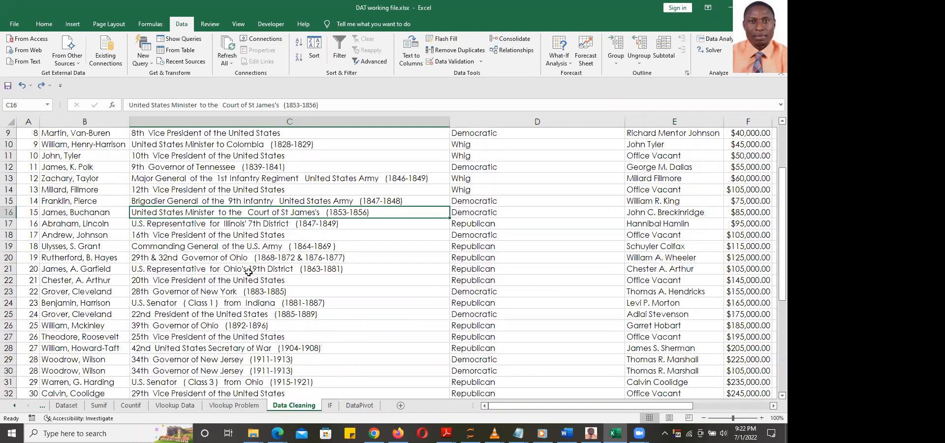
key("Up")
key("Up")
key("Up")
key("Up")
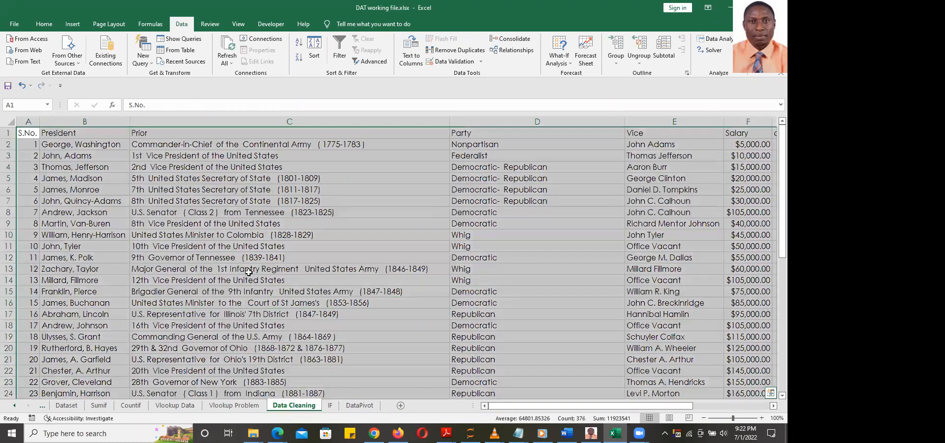
scroll(295, 273, "down", 8)
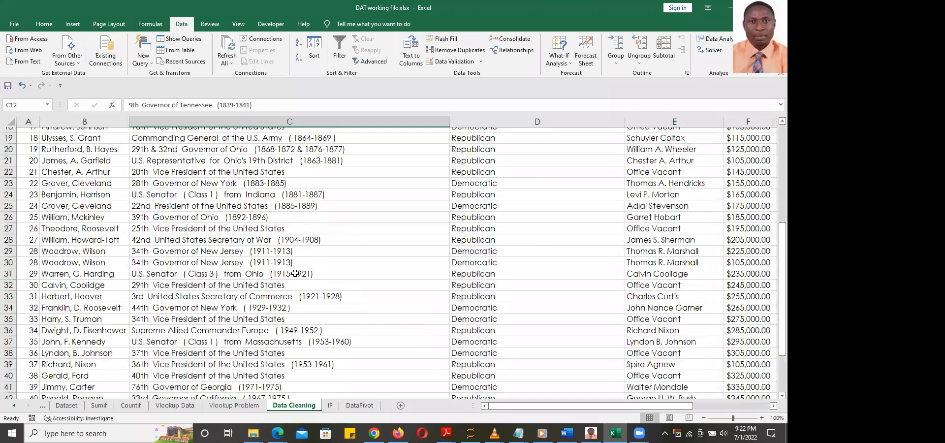
scroll(294, 272, "up", 8)
scroll(295, 274, "down", 16)
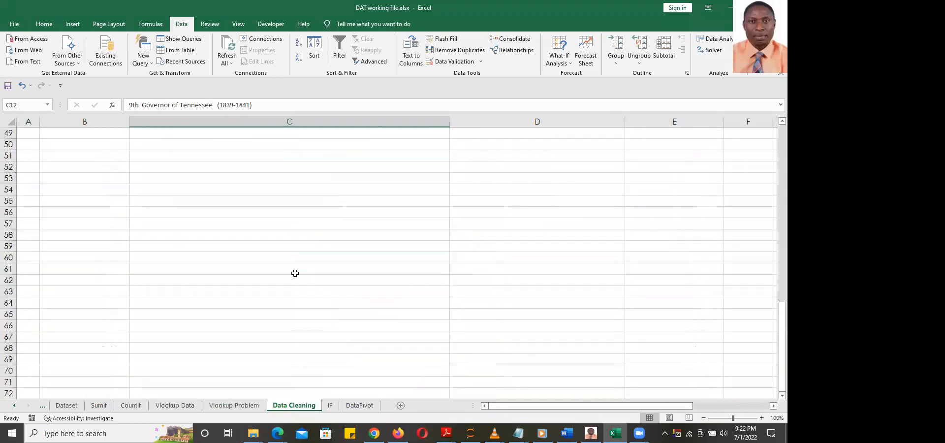
scroll(295, 273, "up", 8)
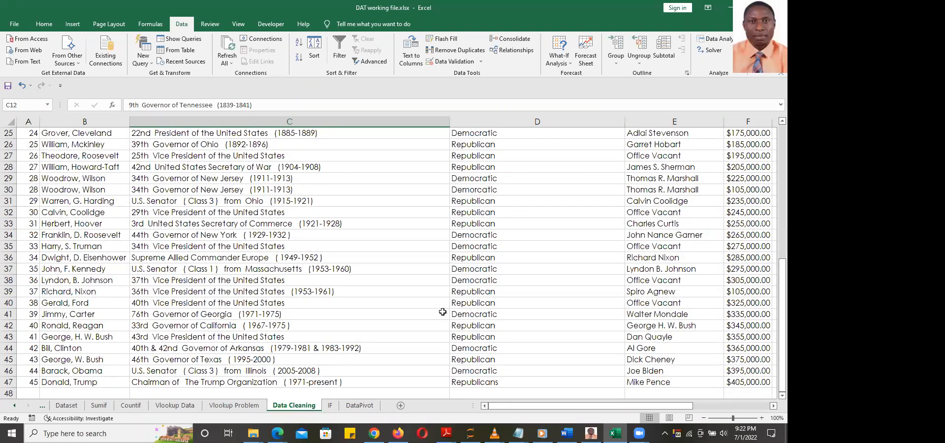
scroll(443, 312, "up", 8)
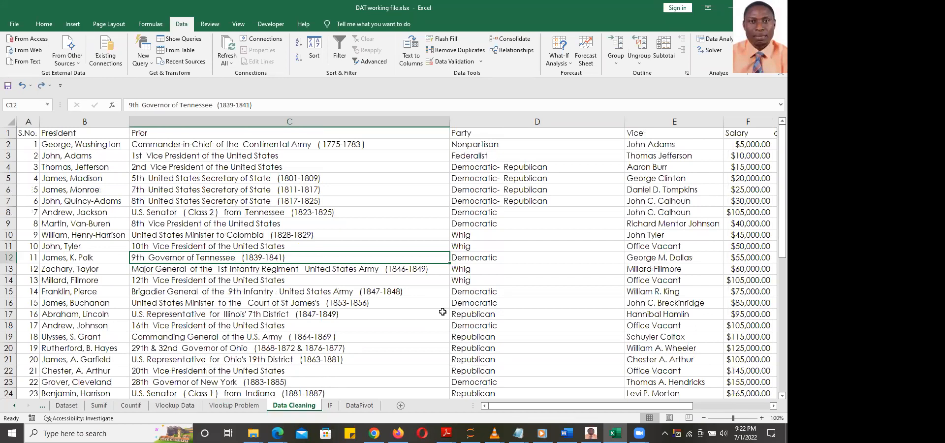
scroll(443, 312, "down", 8)
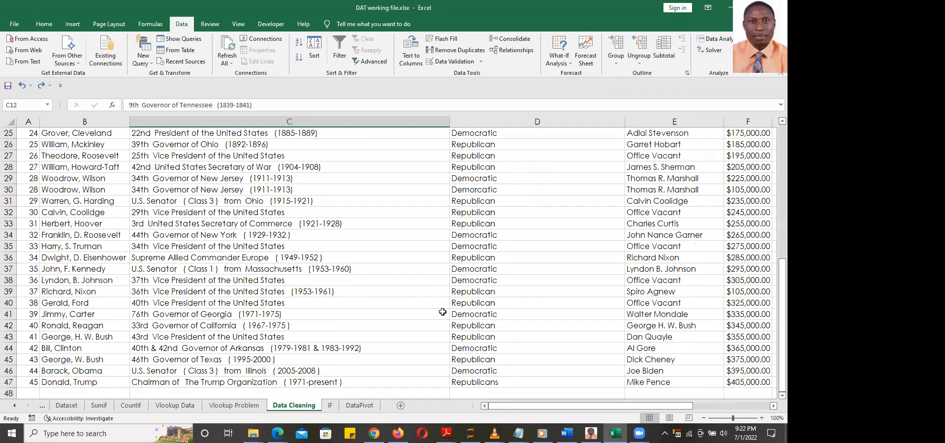
scroll(443, 311, "up", 7)
scroll(442, 311, "down", 7)
scroll(444, 296, "down", 8)
scroll(444, 296, "up", 8)
scroll(444, 296, "up", 8)
Select the whole president table and run Remove Duplicates, dropping the repeated Barack Obama row
key("ctrl+a")
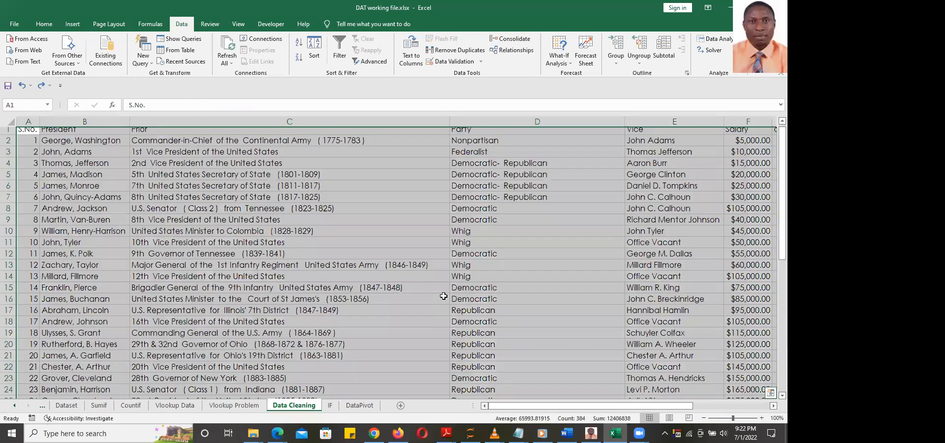
scroll(443, 296, "down", 16)
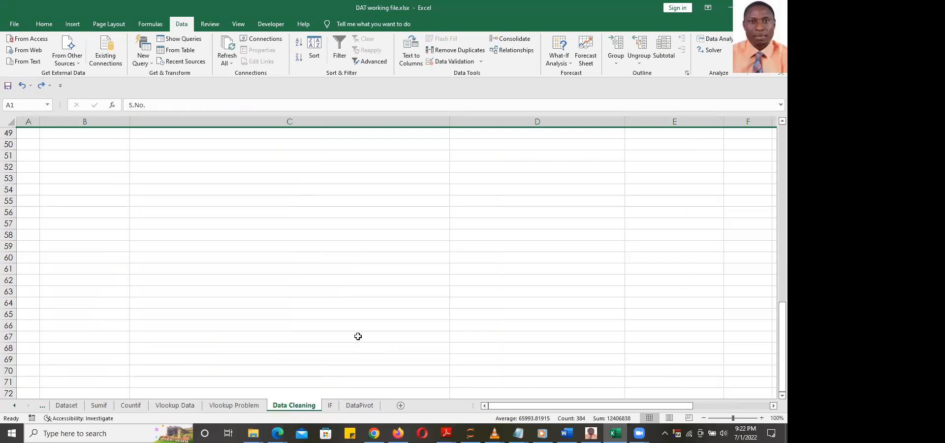
scroll(358, 337, "up", 8)
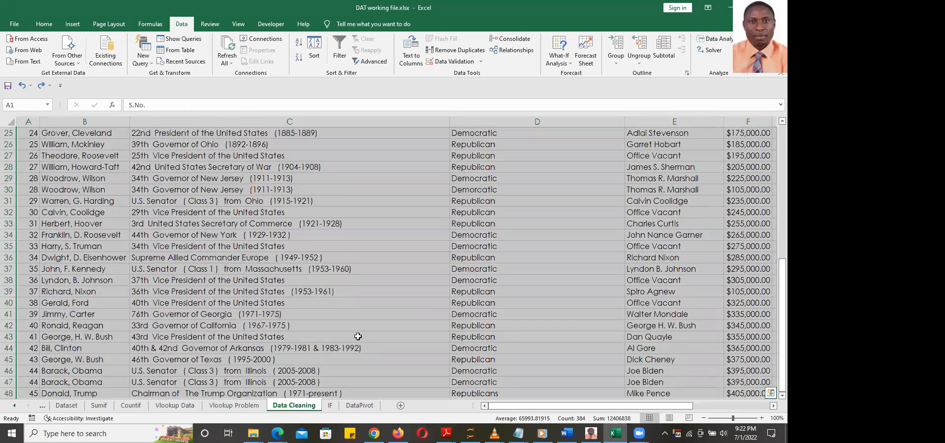
scroll(358, 336, "down", 8)
left_click_drag(783, 307, 782, 291)
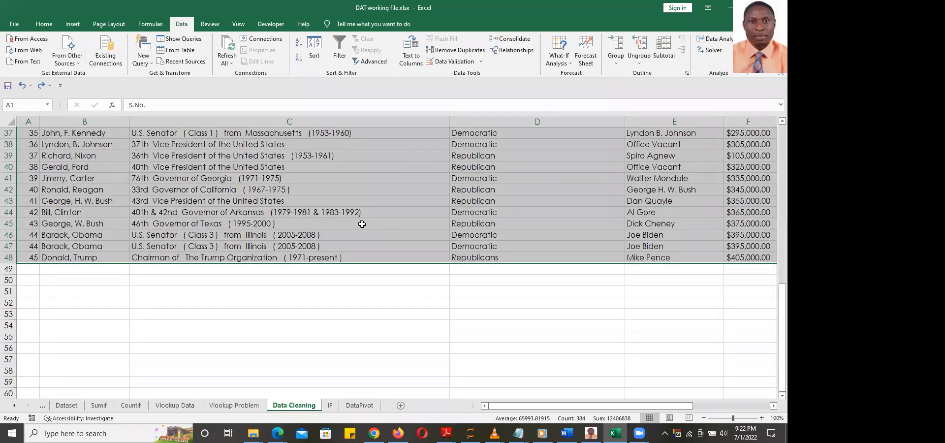
left_click_drag(774, 351, 773, 278)
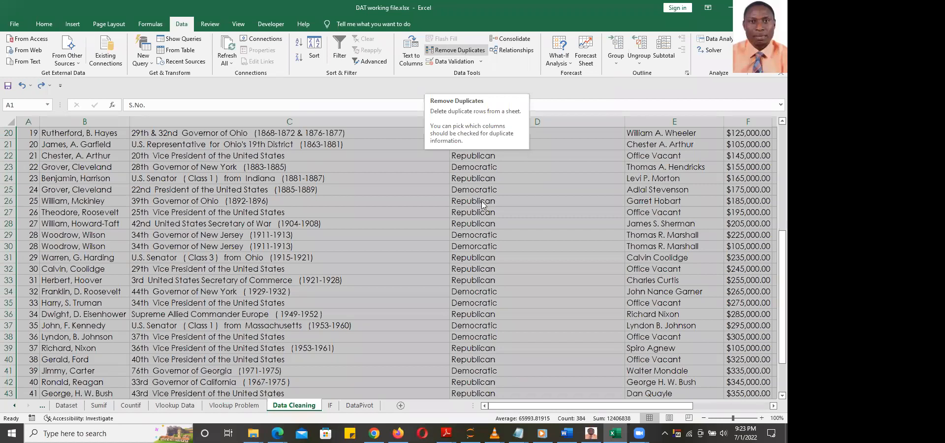
left_click(582, 219)
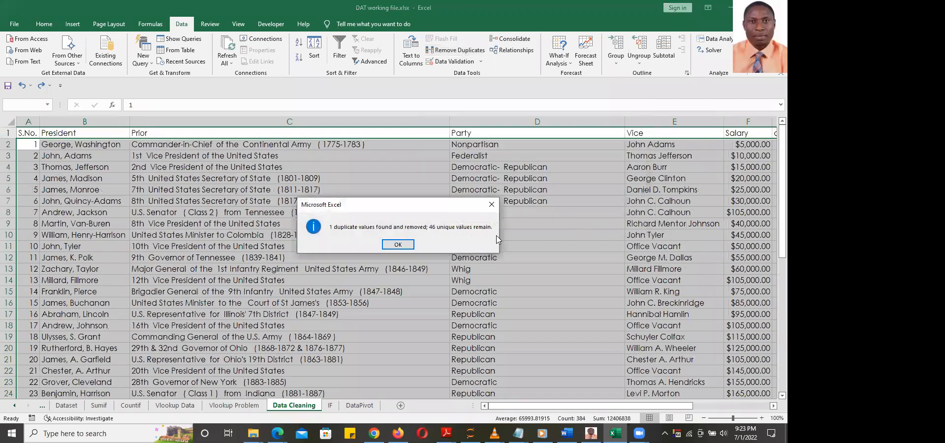
left_click(403, 244)
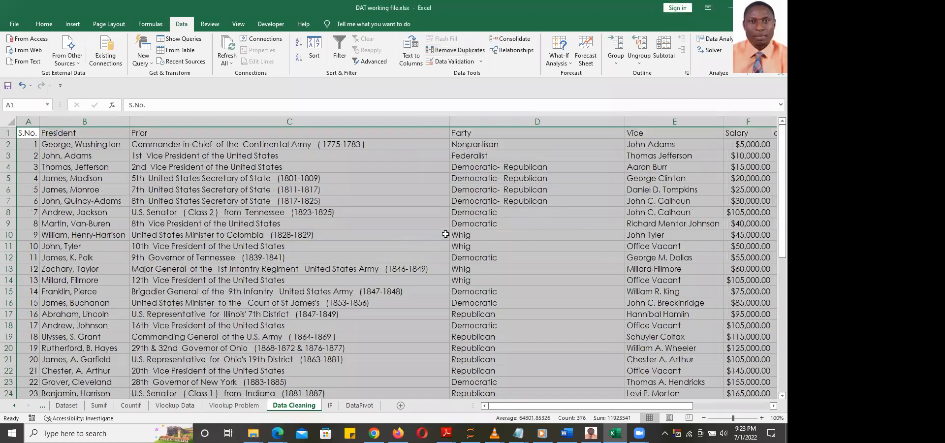
left_click(411, 234)
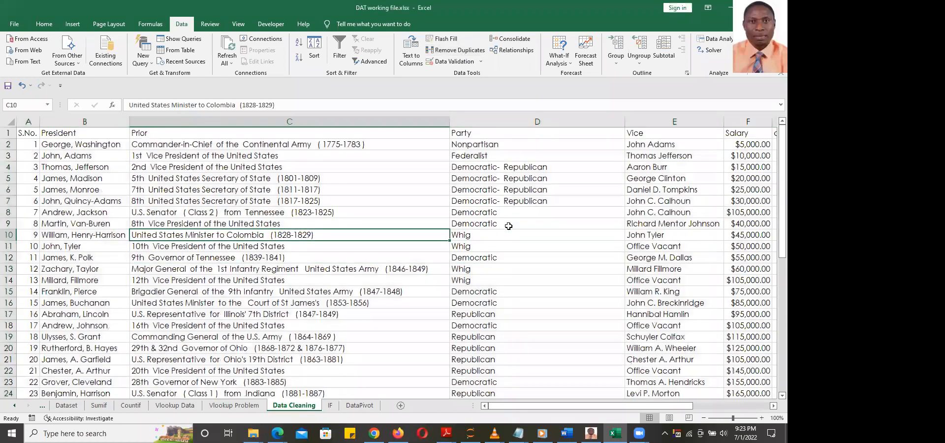
scroll(509, 226, "down", 8)
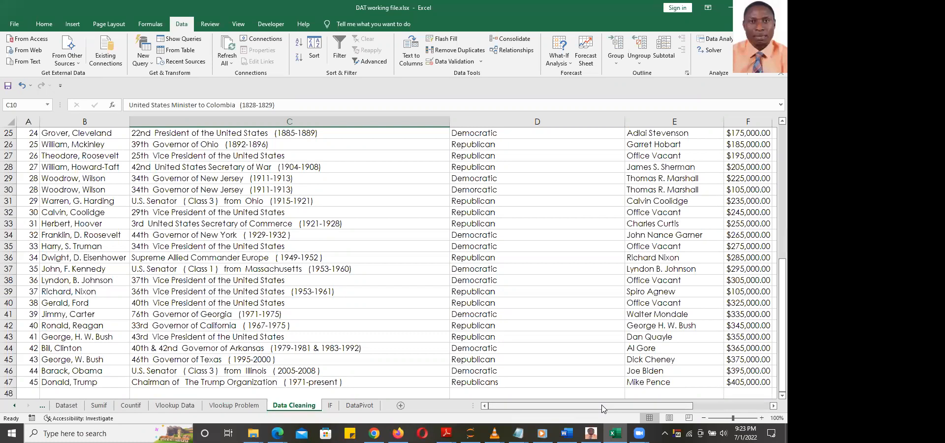
Undo the duplicate removal so Barack Obama is listed twice again
left_click_drag(603, 409, 654, 409)
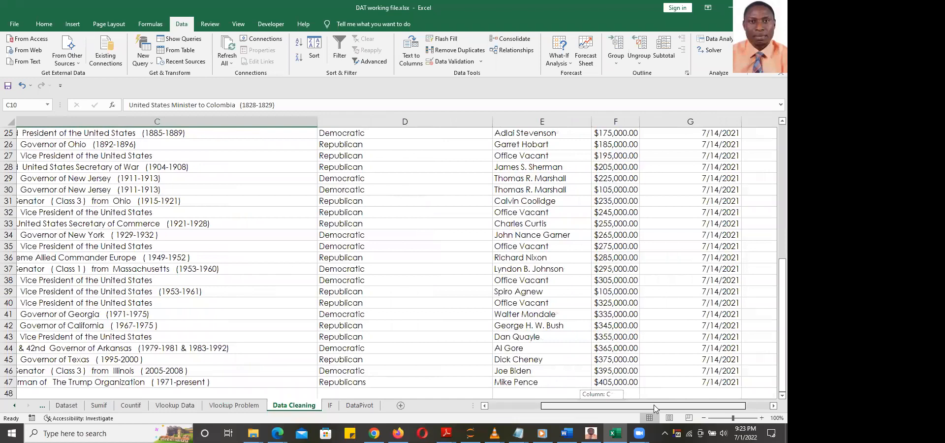
left_click_drag(654, 408, 655, 409)
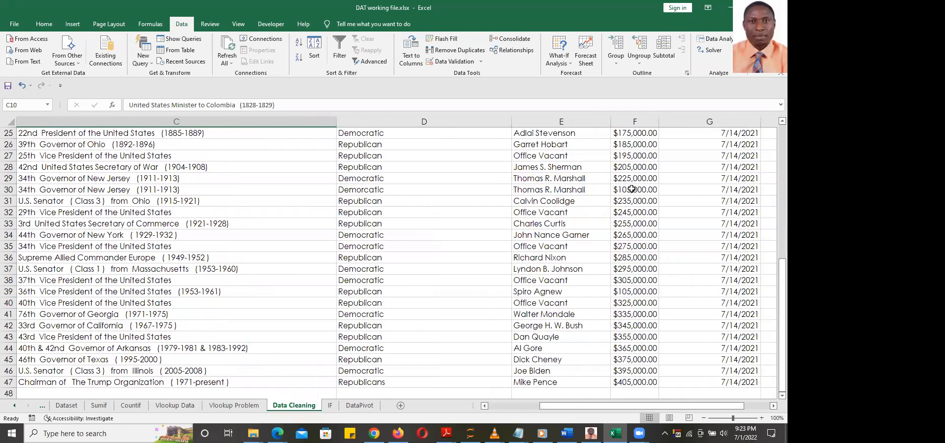
left_click(418, 259)
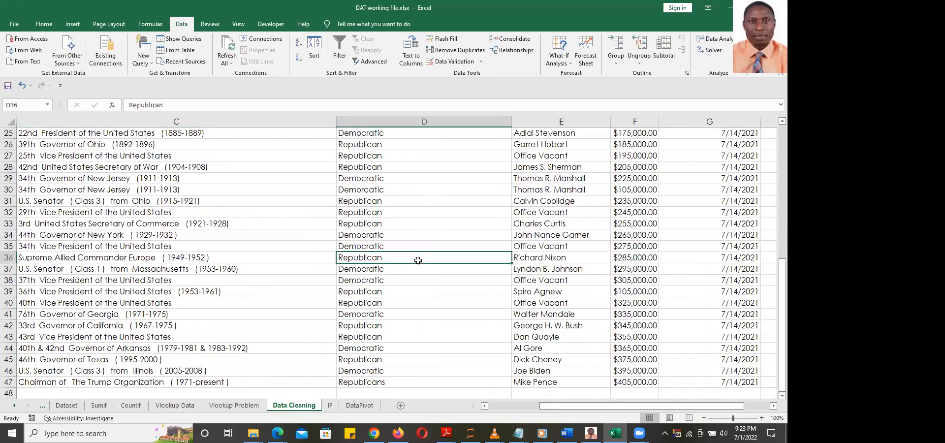
key("ctrl+z")
scroll(493, 245, "down", 2)
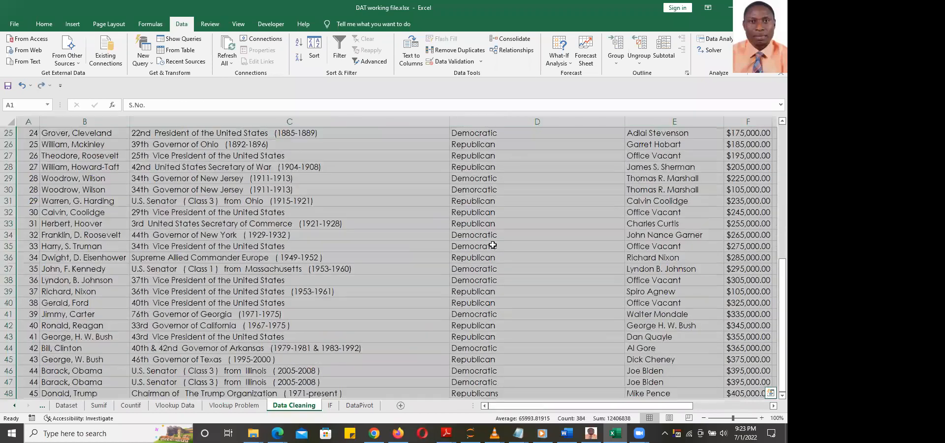
scroll(493, 245, "up", 8)
left_click(493, 245)
mouse_move(637, 406)
left_mouse_down()
mouse_move(673, 408)
mouse_move(625, 409)
left_mouse_up()
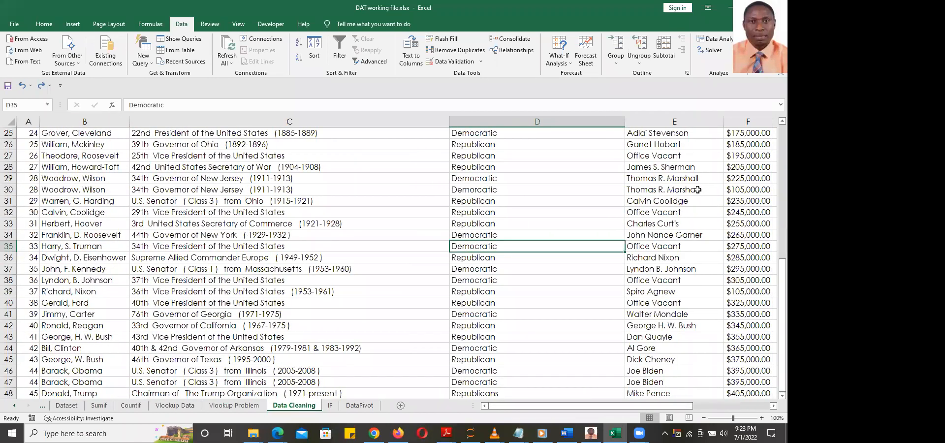
Copy the $225,000.00 salary from F29 into F30 so both Woodrow Wilson rows match
left_click(742, 192)
left_click(746, 177)
key("ctrl+c")
left_click(744, 189)
key("ctrl+v")
left_click(713, 256)
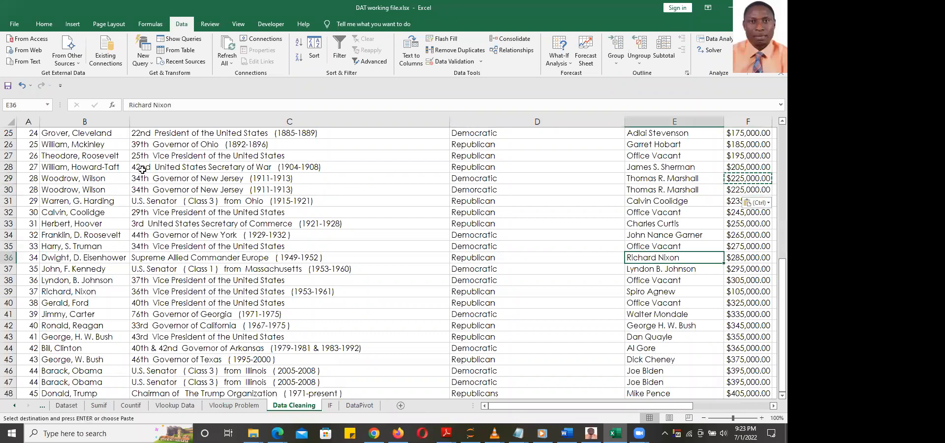
scroll(32, 139, "up", 8)
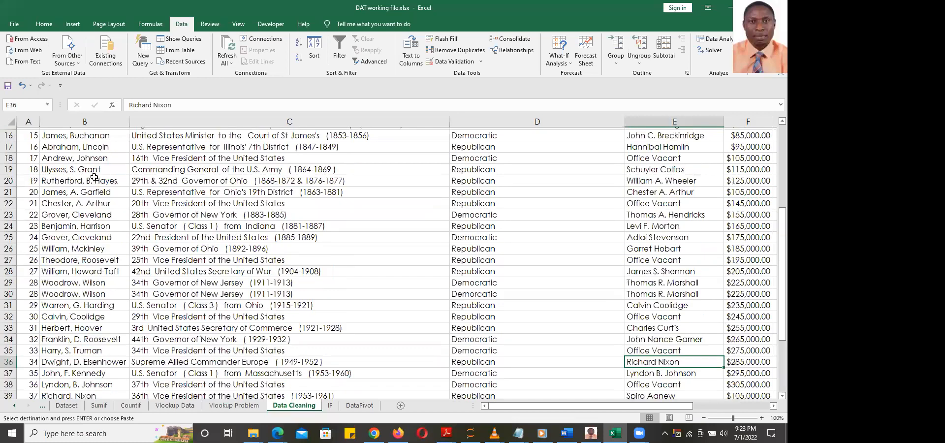
left_click(27, 134)
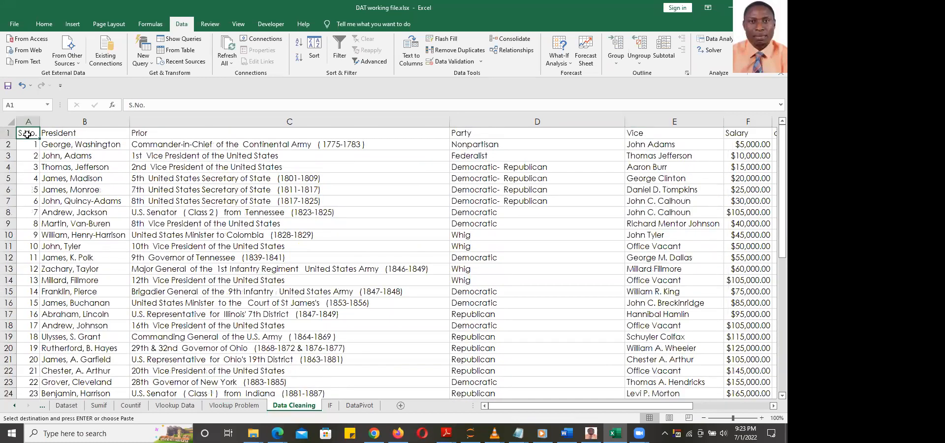
Select the full table and run Remove Duplicates (Alt+A+M) on all columns, deleting one row
key("ctrl+shift+End")
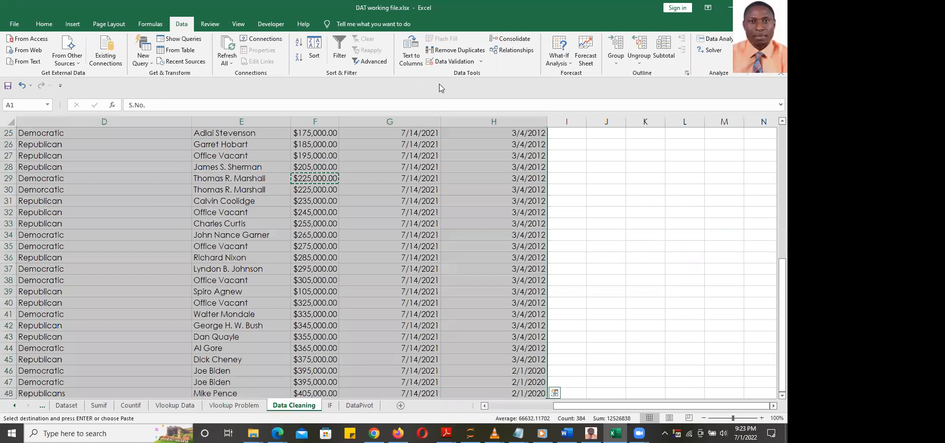
key("Escape")
key("Return")
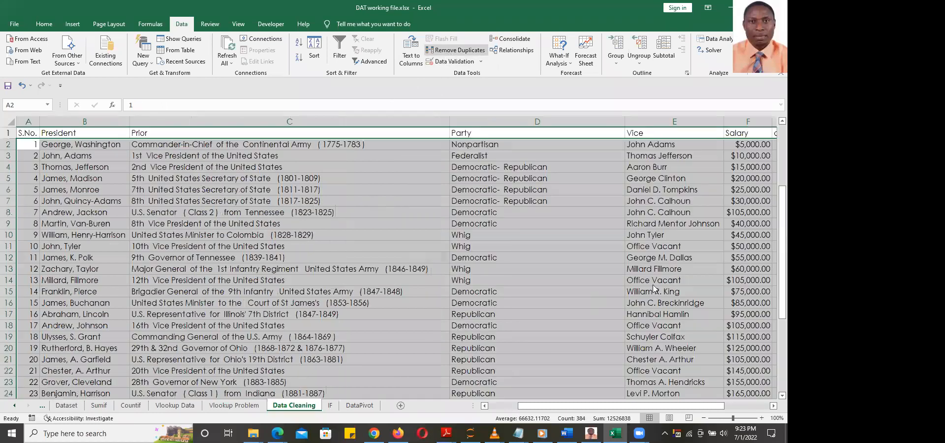
key("alt+a")
key("m")
left_click(579, 222)
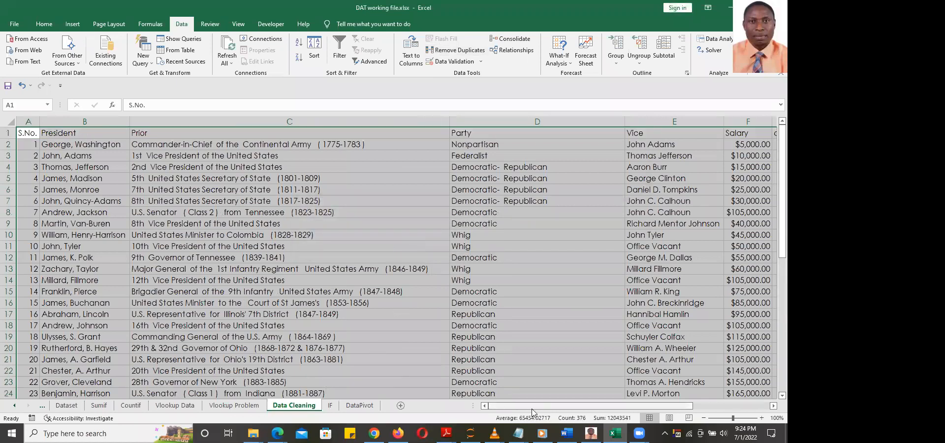
scroll(528, 348, "down", 8)
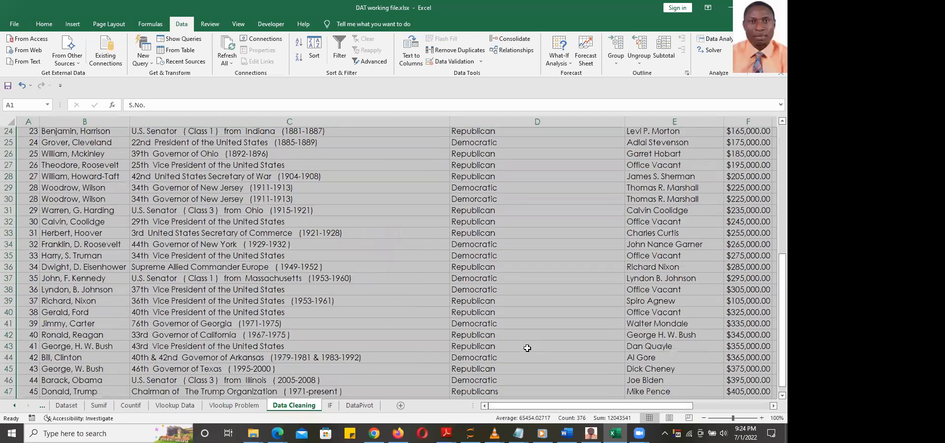
left_click_drag(589, 407, 644, 407)
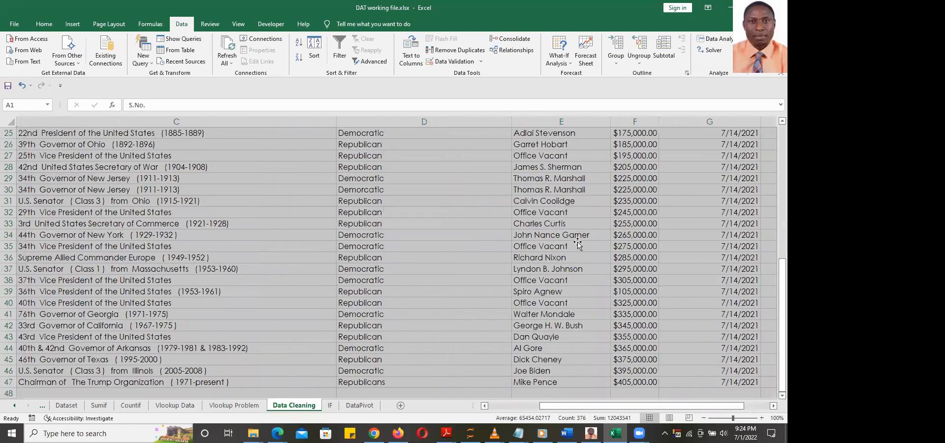
left_click(578, 244)
left_click(574, 190)
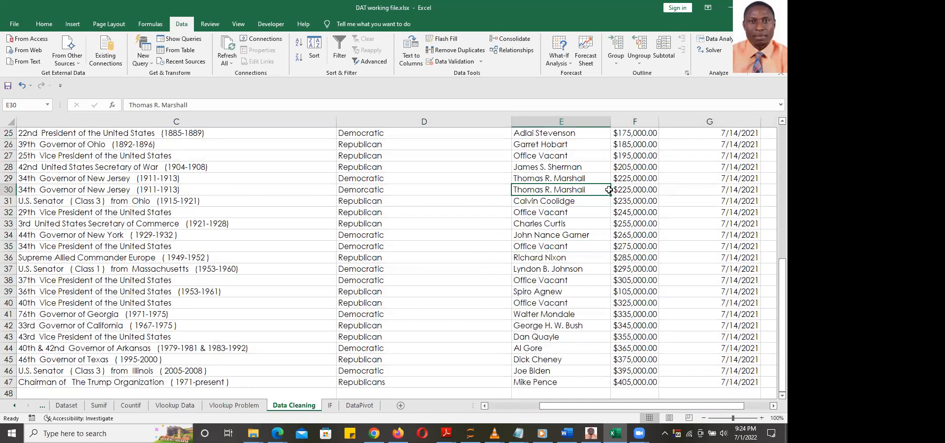
left_click(628, 191)
left_click(630, 181)
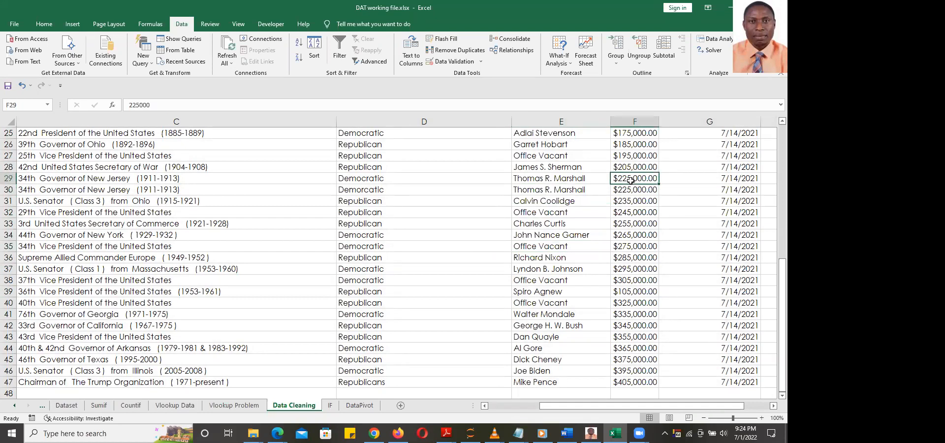
left_click(712, 178)
left_click(713, 190)
left_click_drag(726, 408, 740, 409)
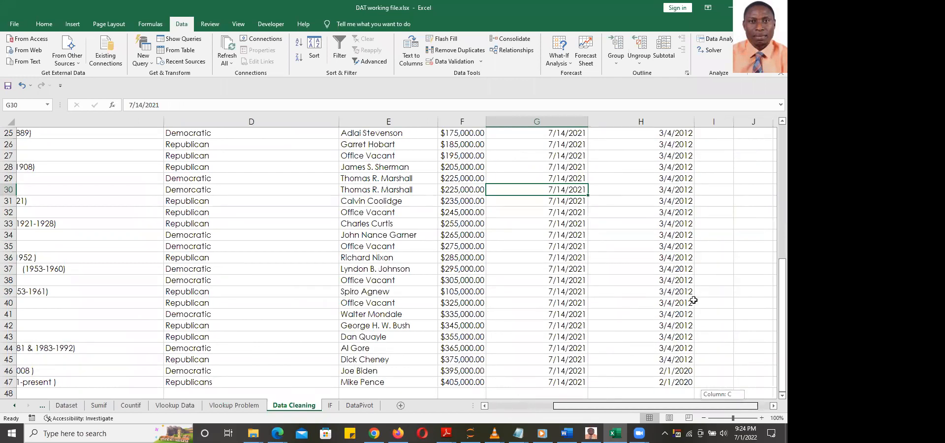
left_click(526, 187)
left_click(526, 179)
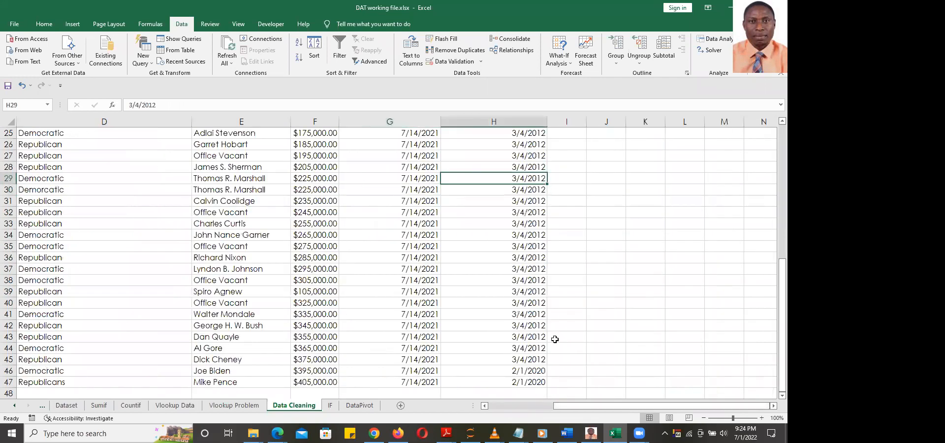
left_click_drag(608, 410, 328, 397)
scroll(502, 328, "down", 3)
scroll(503, 328, "down", 5)
scroll(500, 325, "up", 8)
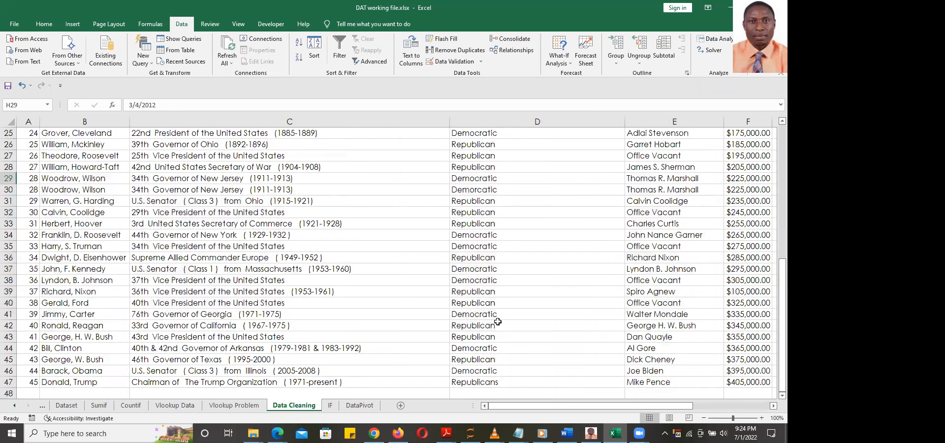
scroll(497, 321, "up", 8)
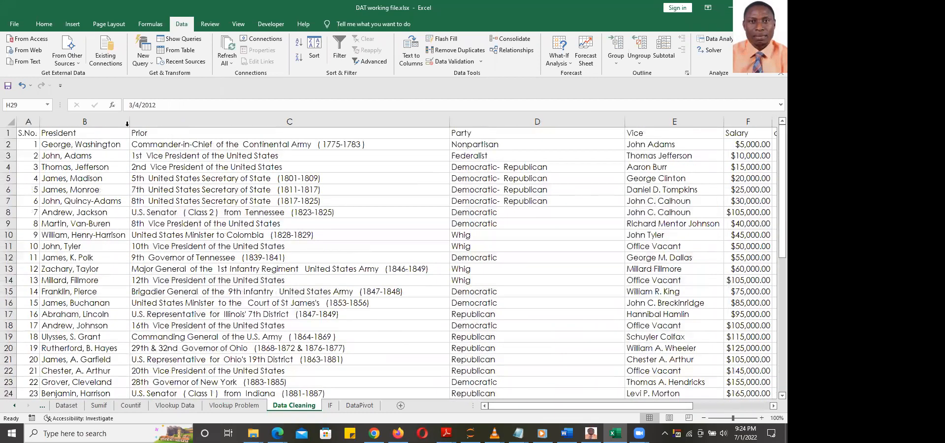
left_click(28, 135)
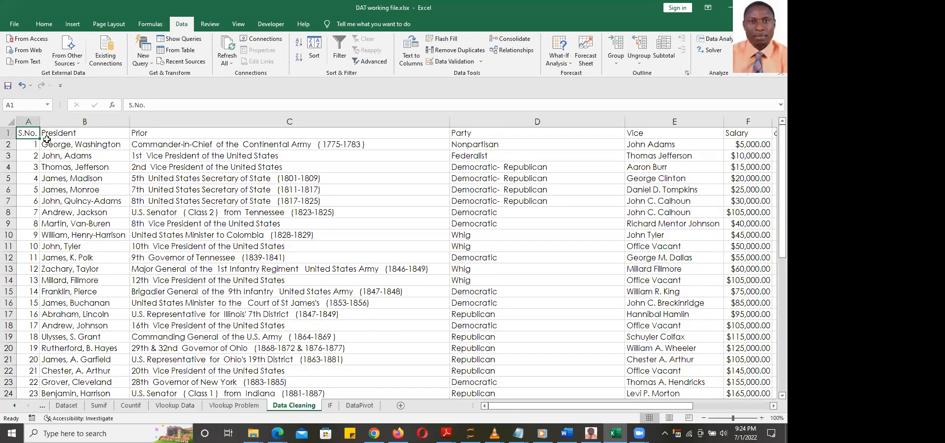
key("ctrl+shift+End")
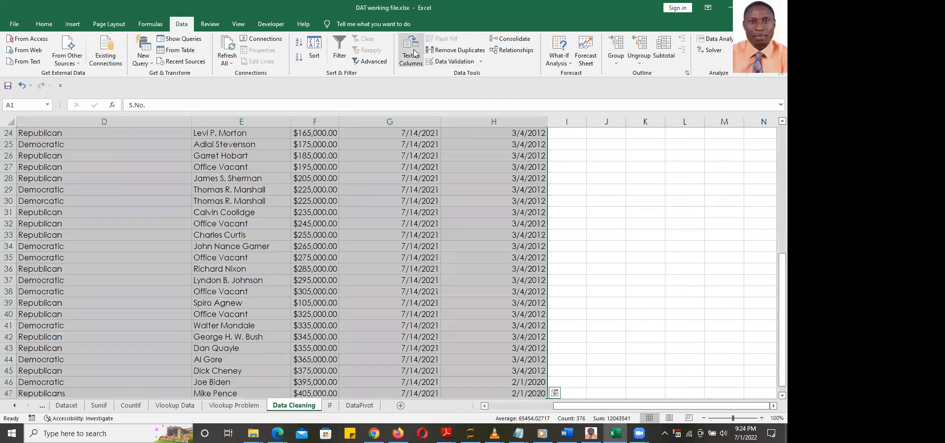
left_click(454, 50)
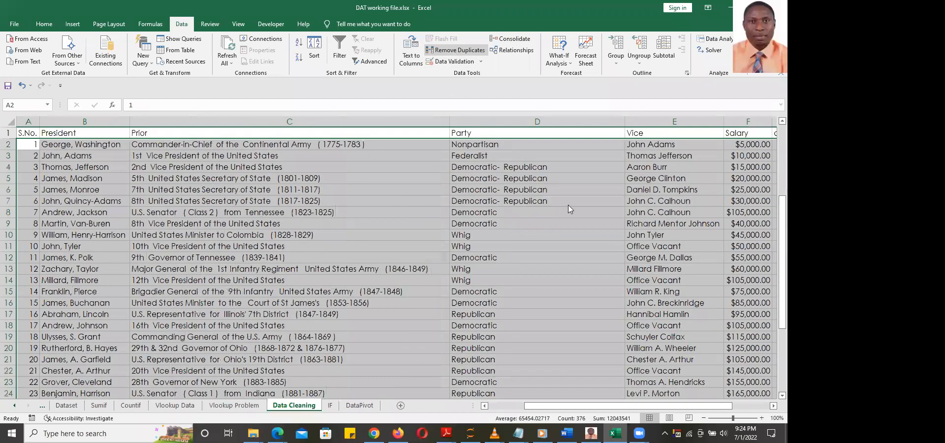
left_click(578, 221)
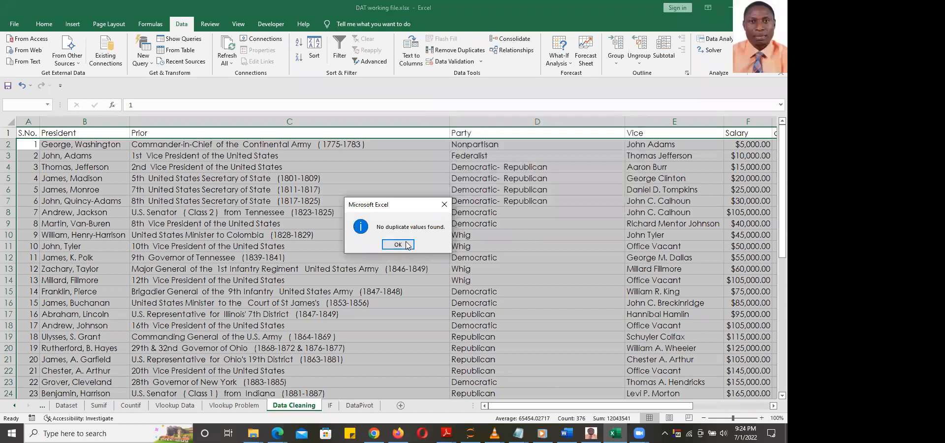
left_click(397, 243)
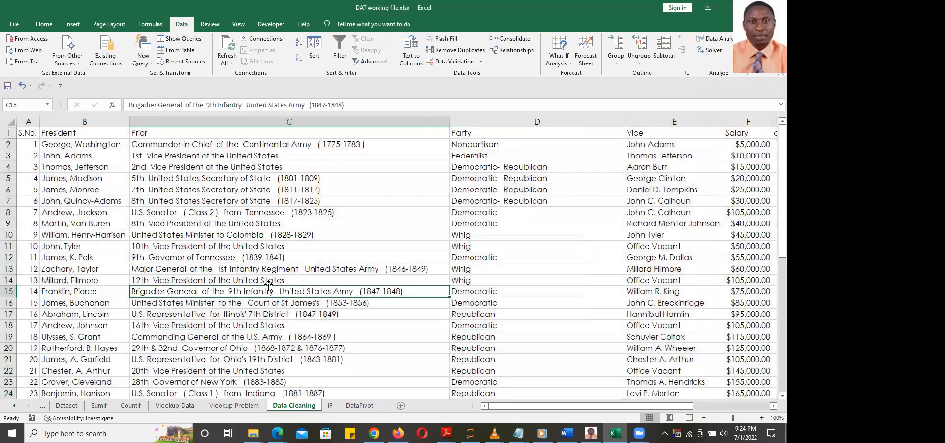
left_click(249, 293)
scroll(356, 284, "down", 8)
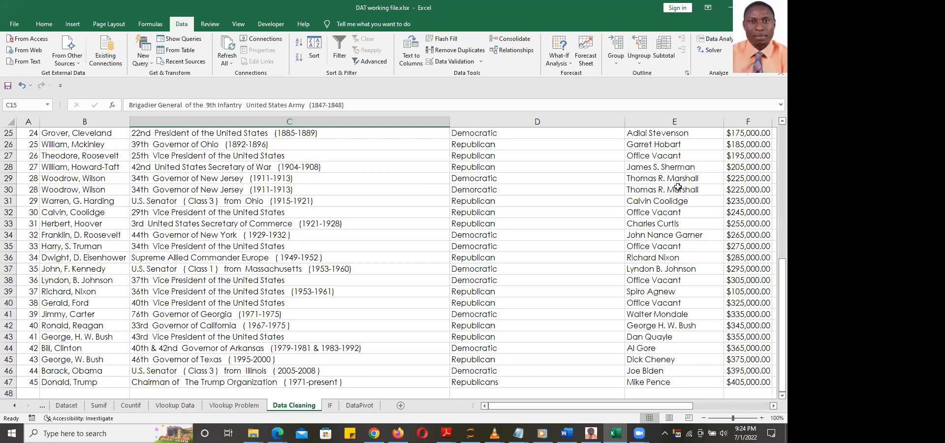
Compare the salary and update-date cells of Woodrow Wilson rows 29 and 30
left_click_drag(690, 410, 732, 405)
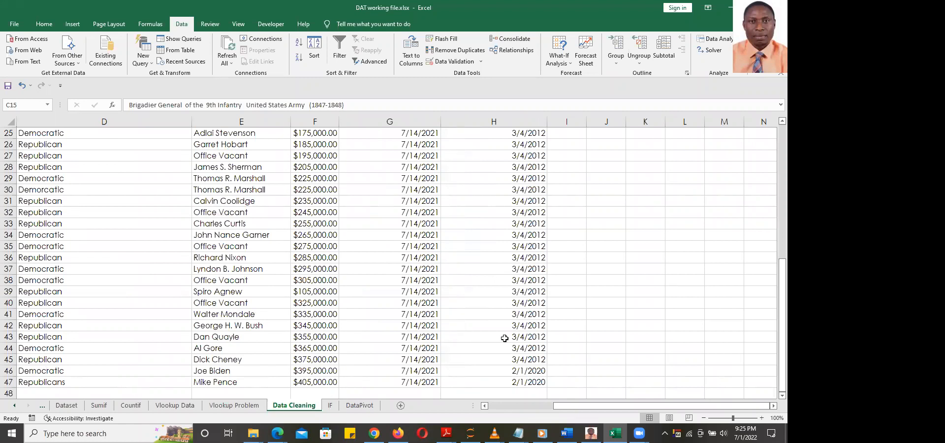
left_click(321, 179)
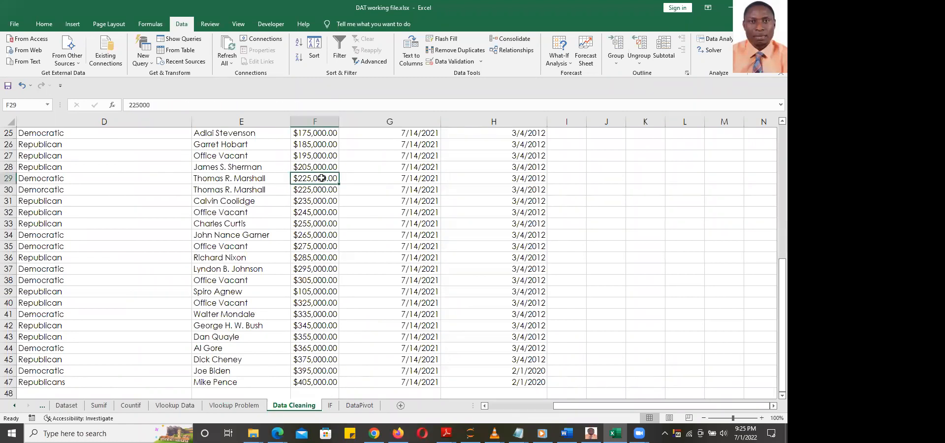
left_click(319, 189)
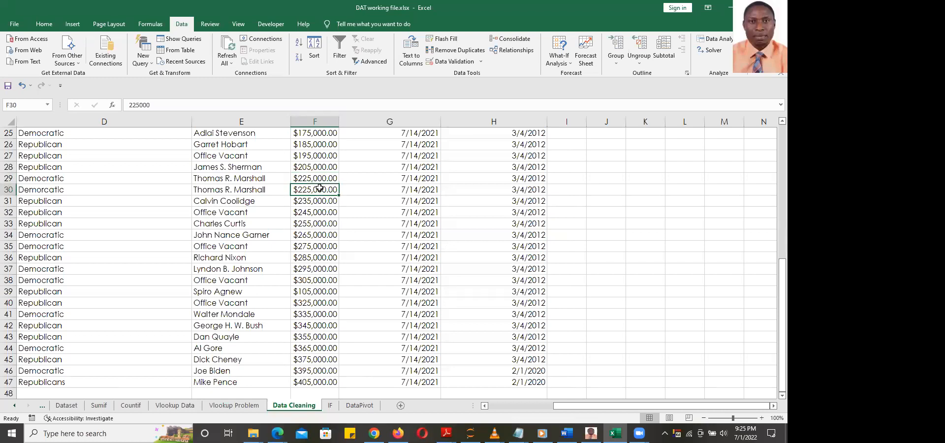
left_click(405, 189)
left_click(415, 179)
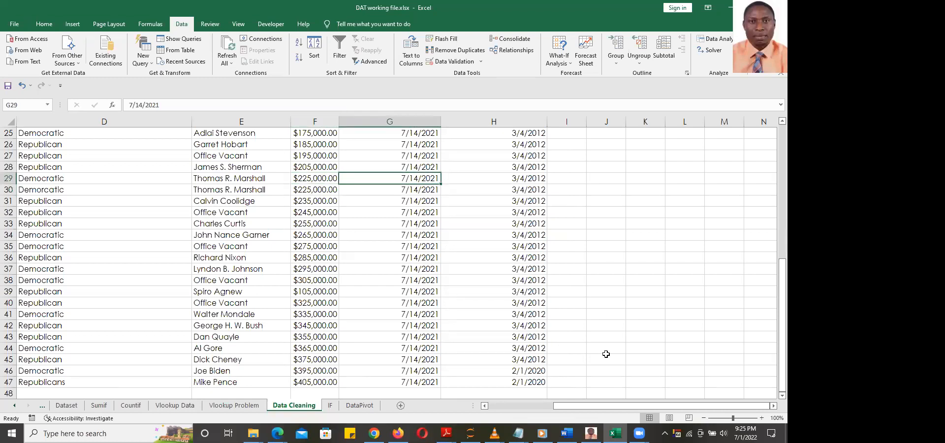
left_click_drag(626, 408, 623, 408)
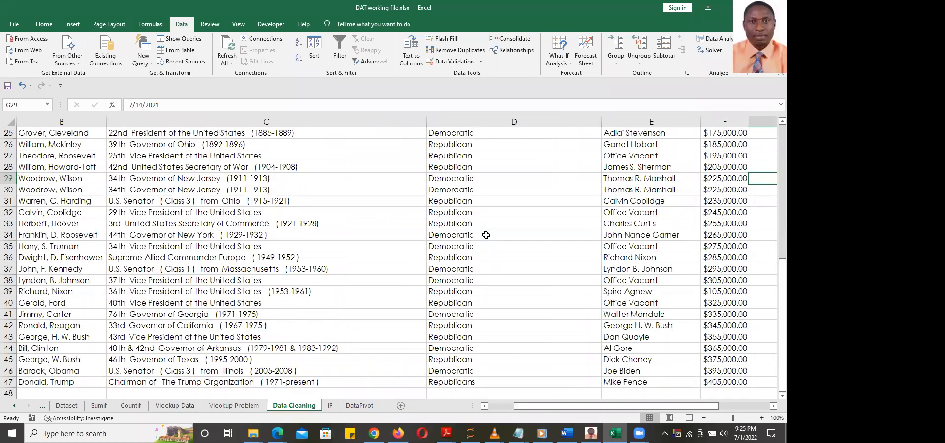
Copy Democratic from D29 into D30 to fix the misspelled 'Demorcatic'
left_click(472, 190)
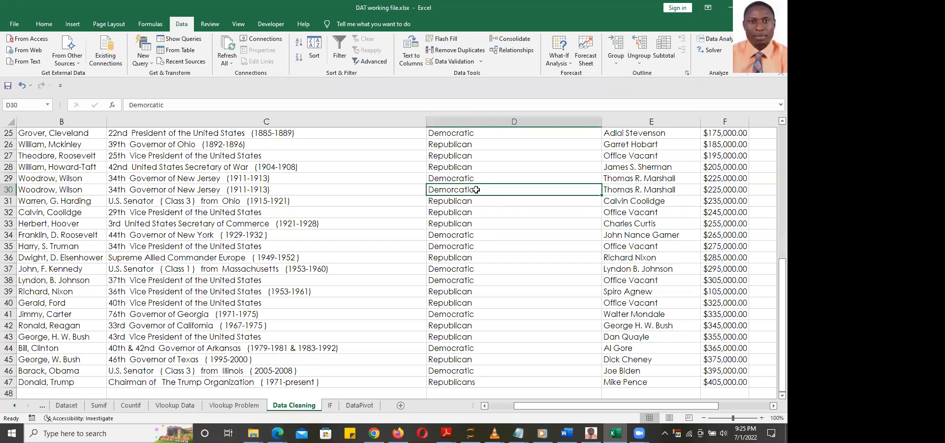
left_click(456, 179)
key("ctrl+c")
left_click(484, 192)
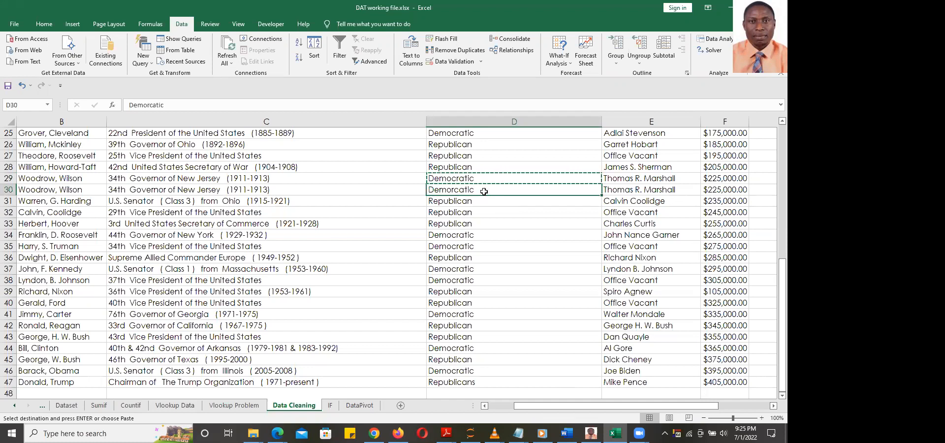
Select the whole presidents table from the header row to its last cell
scroll(188, 181, "up", 8)
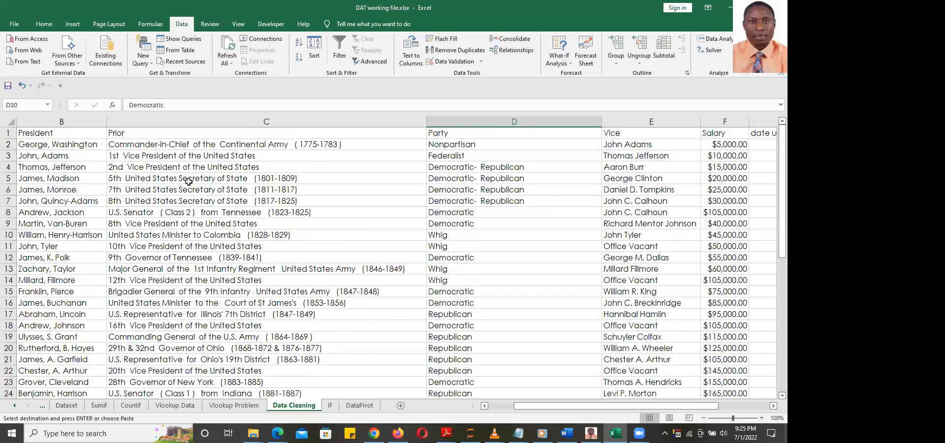
left_click(64, 133)
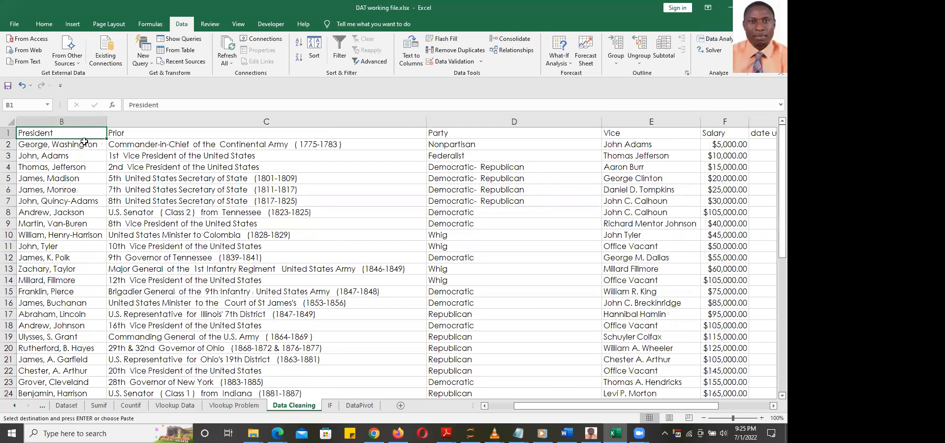
key("ctrl+shift+End")
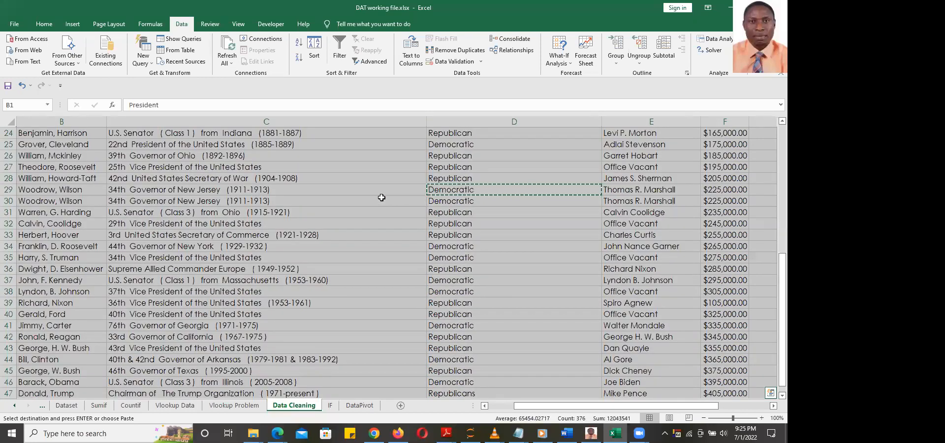
Run Remove Duplicates on the table, removing 1 duplicate and leaving 45 unique rows
left_click(444, 51)
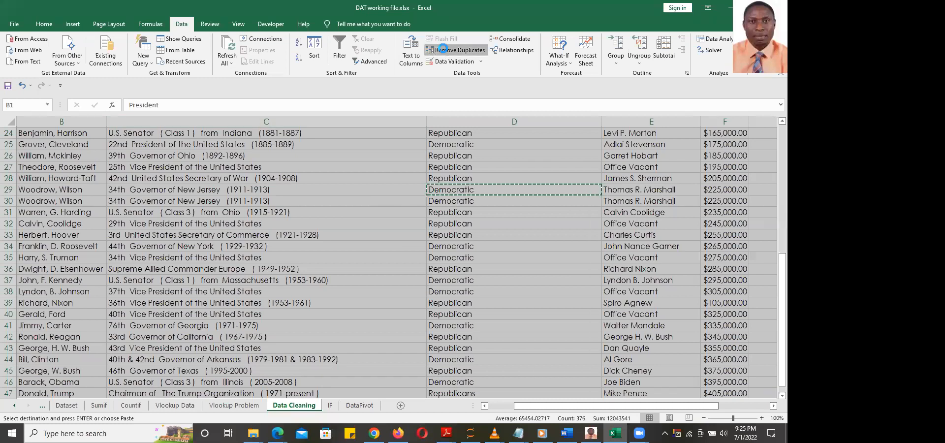
left_click(590, 222)
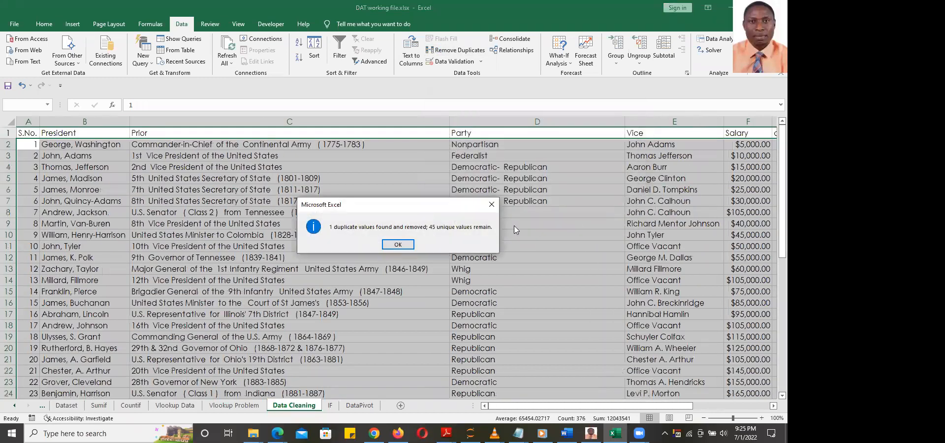
left_click(406, 245)
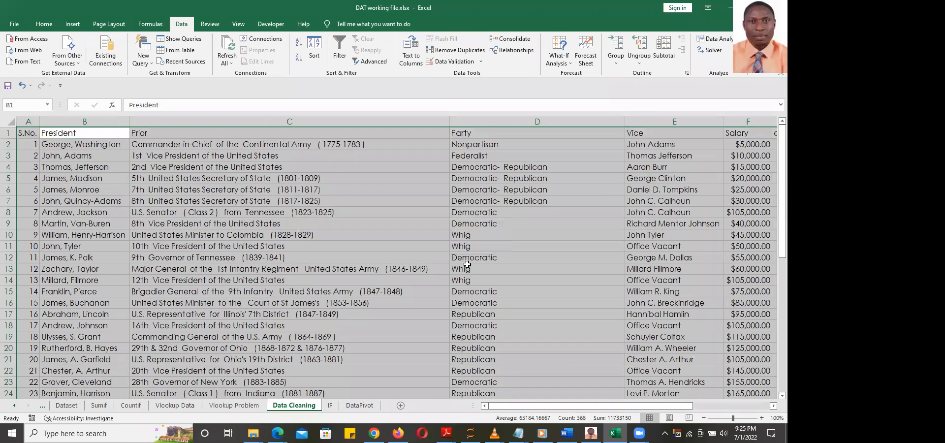
left_click(467, 265)
scroll(362, 247, "down", 8)
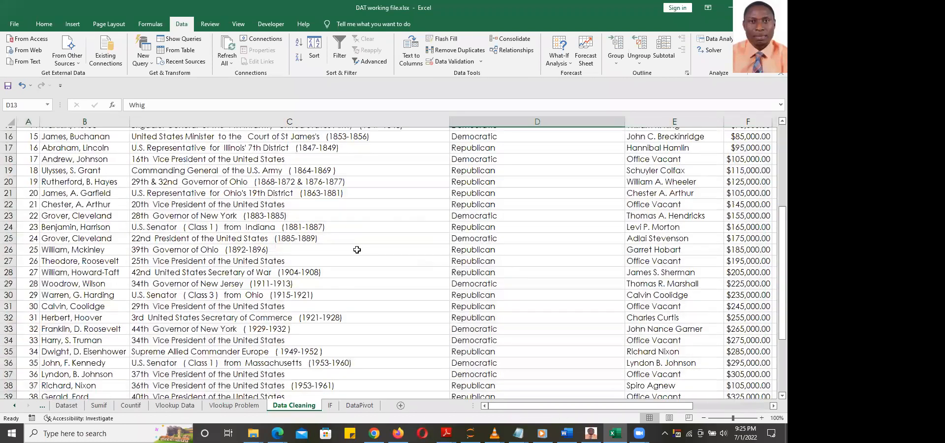
scroll(363, 246, "down", 1)
scroll(363, 245, "up", 8)
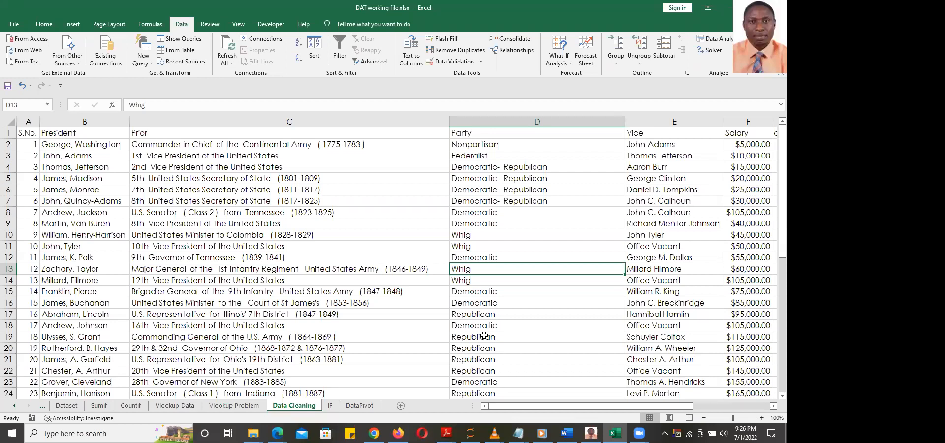
Enter =LEFT(E2,4) in J2 to get the first four letters of the Vice name
left_click_drag(615, 406, 720, 412)
left_click(602, 144)
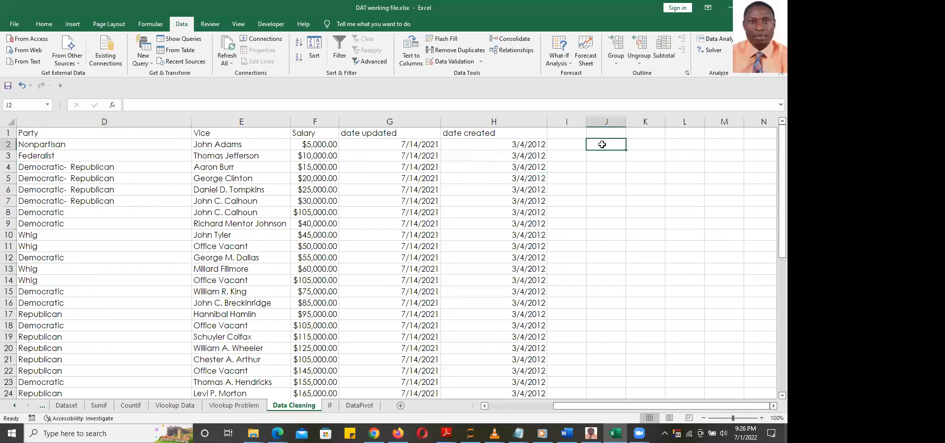
type("=left")
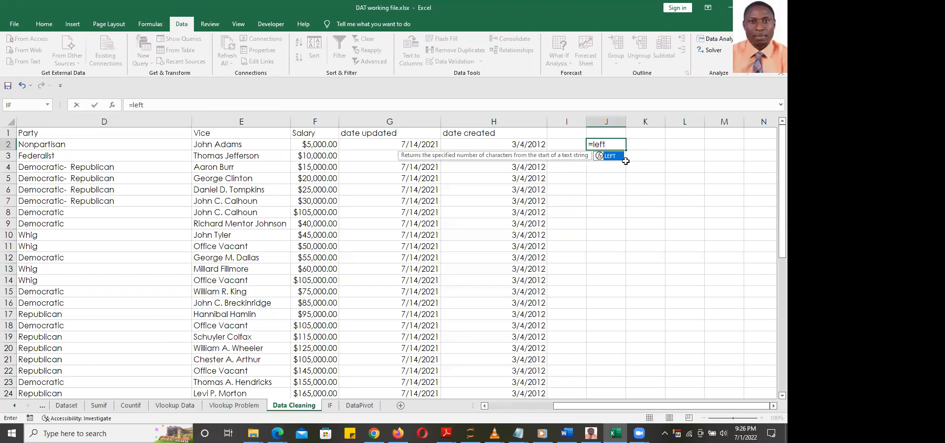
key("Tab")
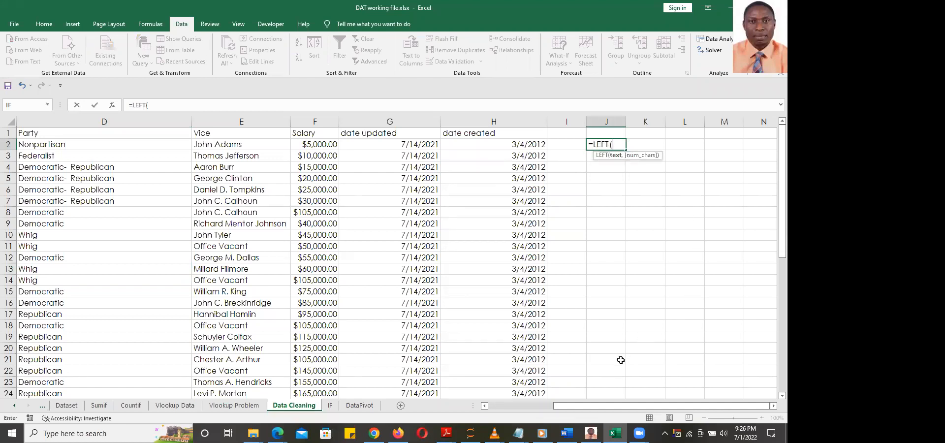
left_click_drag(638, 407, 640, 408)
left_click(230, 144)
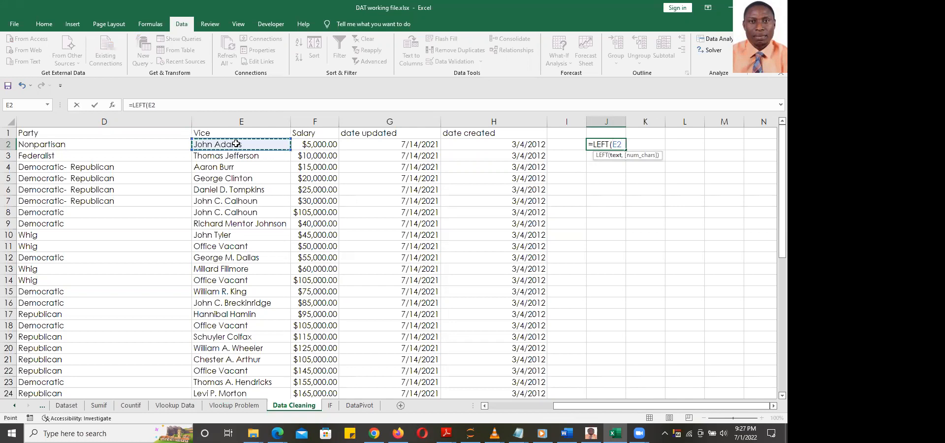
type(",")
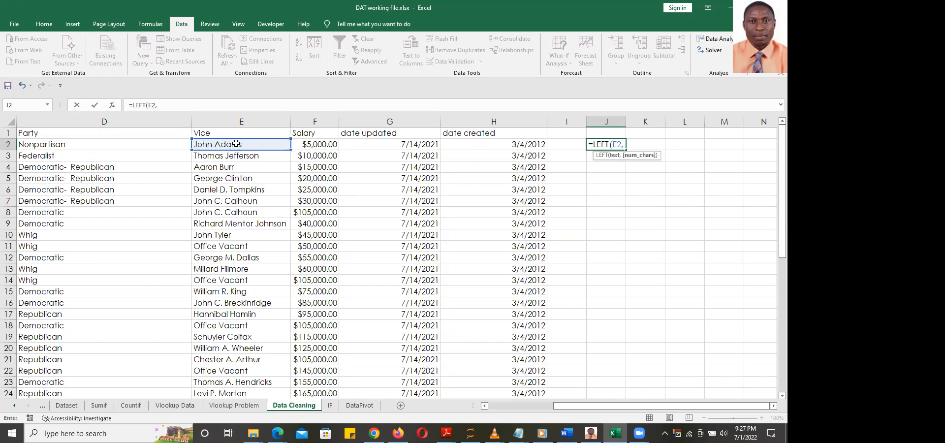
type("4)")
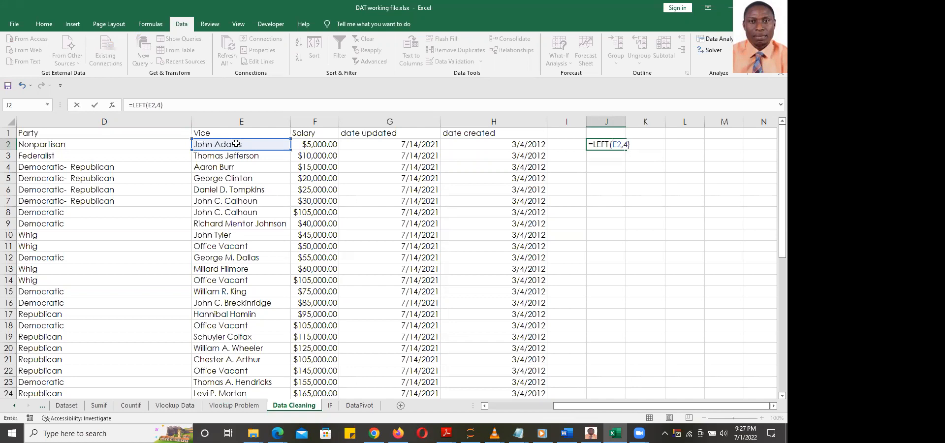
key("Return")
Fill the J2 formula down to J20
left_click(611, 143)
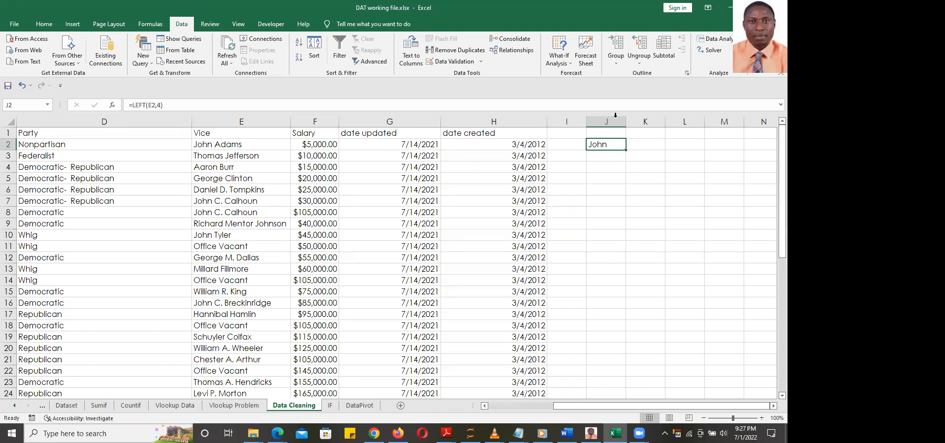
left_click_drag(625, 150, 614, 353)
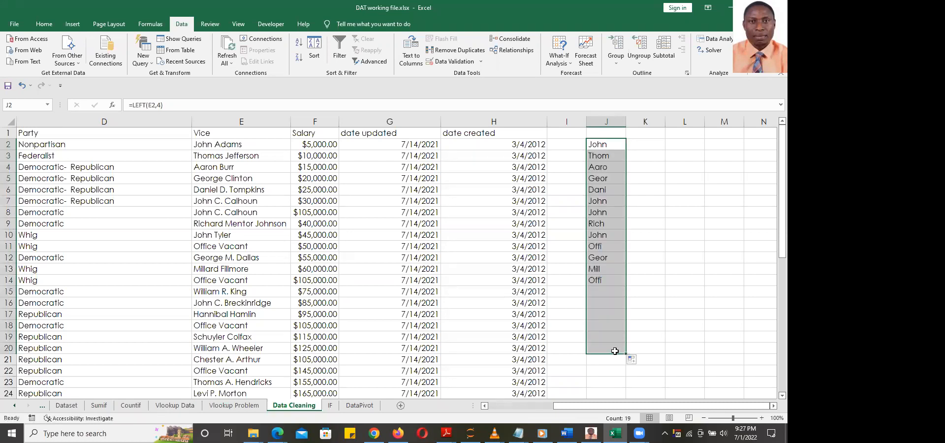
left_click(684, 195)
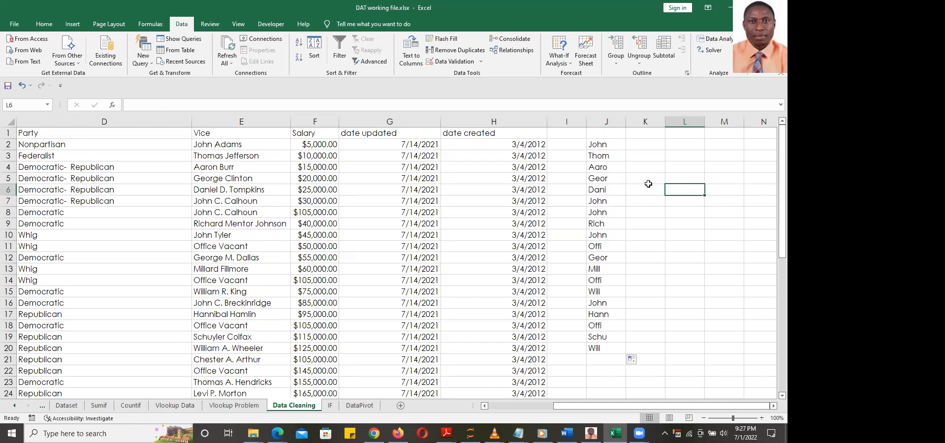
Undo the fill so column J's four-letter results are cleared
key("ctrl+z")
key("ctrl+z")
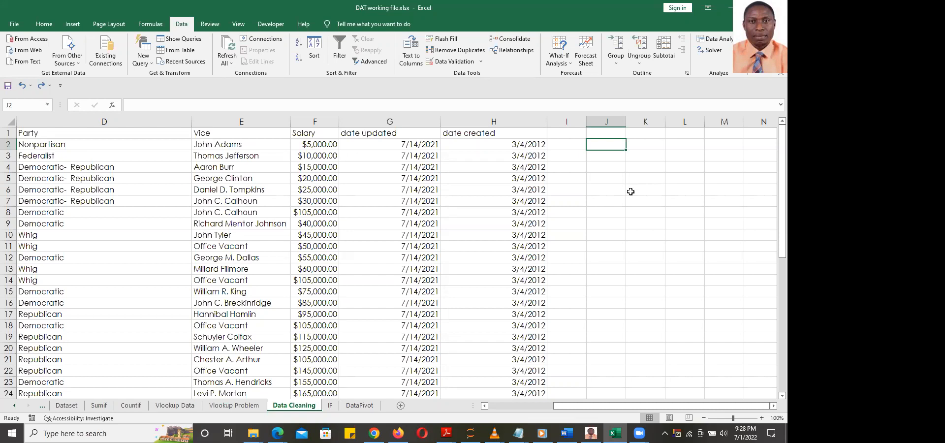
left_click_drag(635, 405, 487, 389)
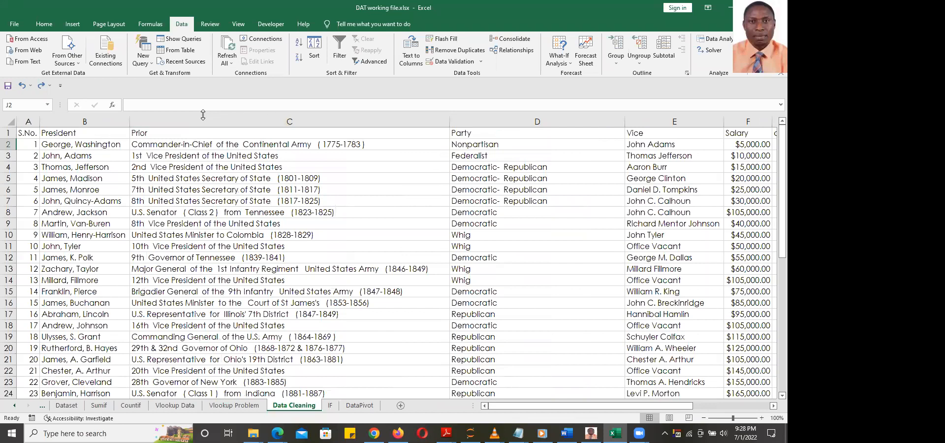
Insert a new column C before Prior and give it the header Firstname
left_click(247, 123)
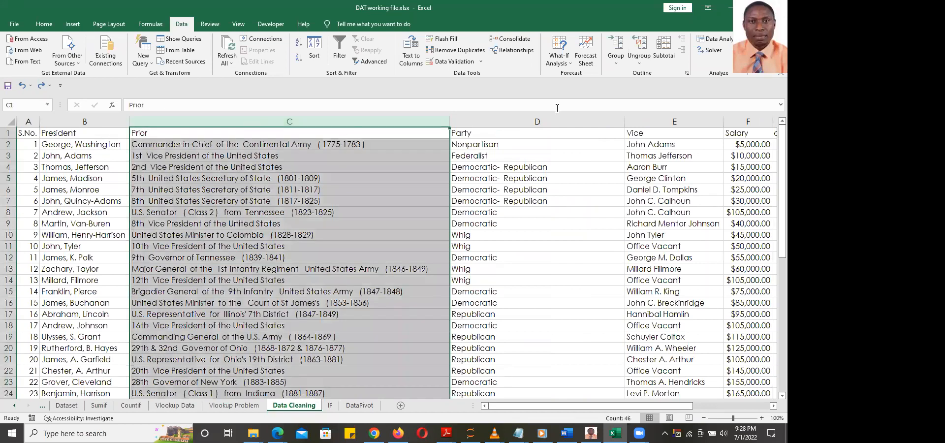
left_click(44, 25)
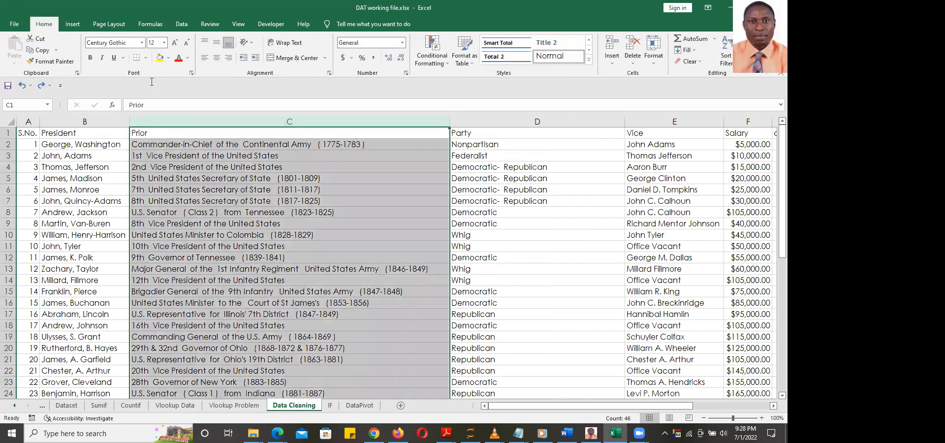
left_click(611, 45)
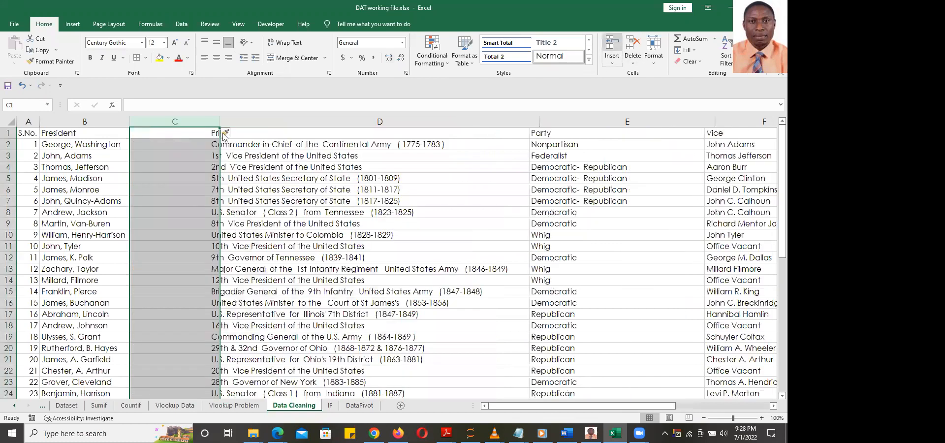
left_click(181, 145)
key("Up")
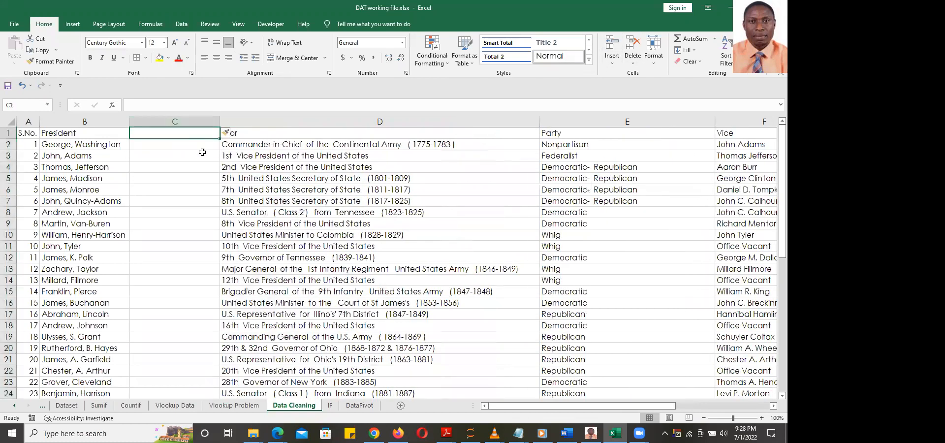
type("Firstname")
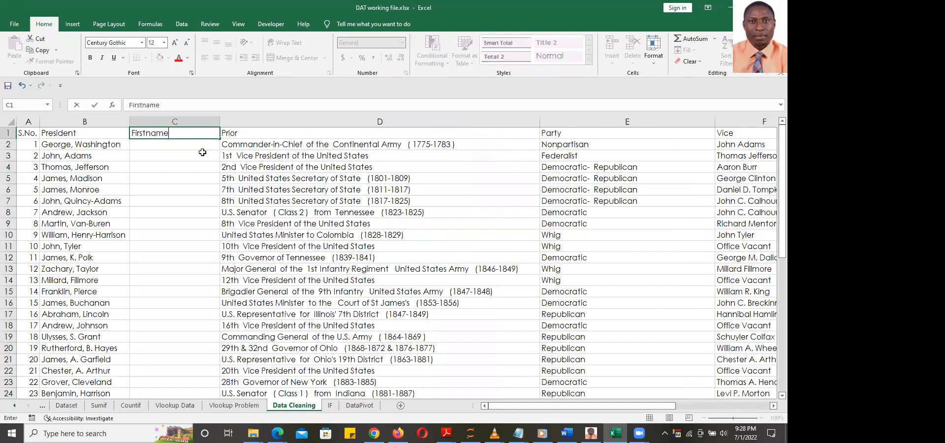
key("ctrl+Return")
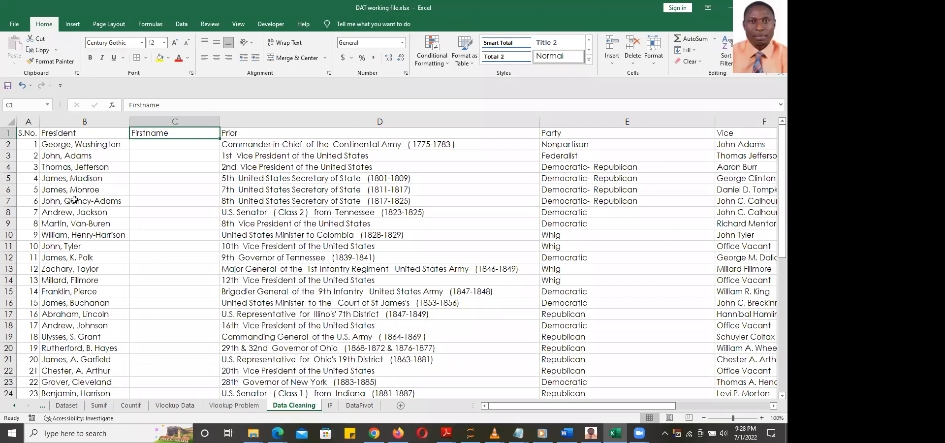
left_click(80, 145)
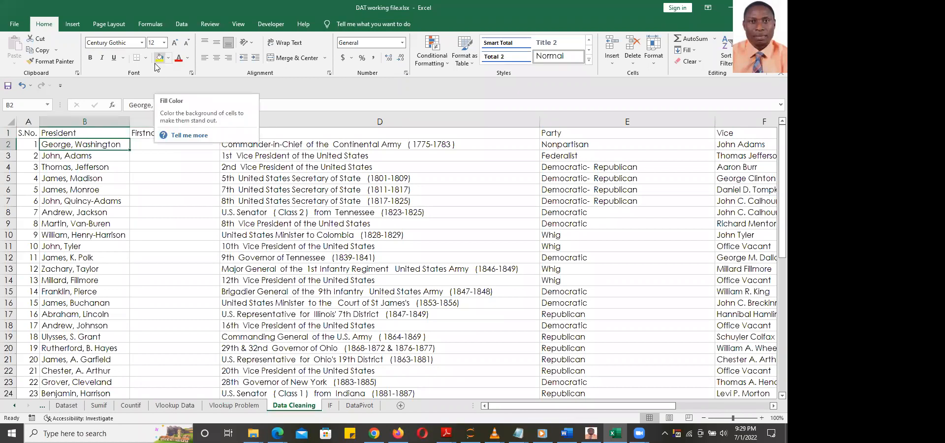
Split column B with Text to Columns (Delimited, Comma only), replacing column C's data
left_click(77, 122)
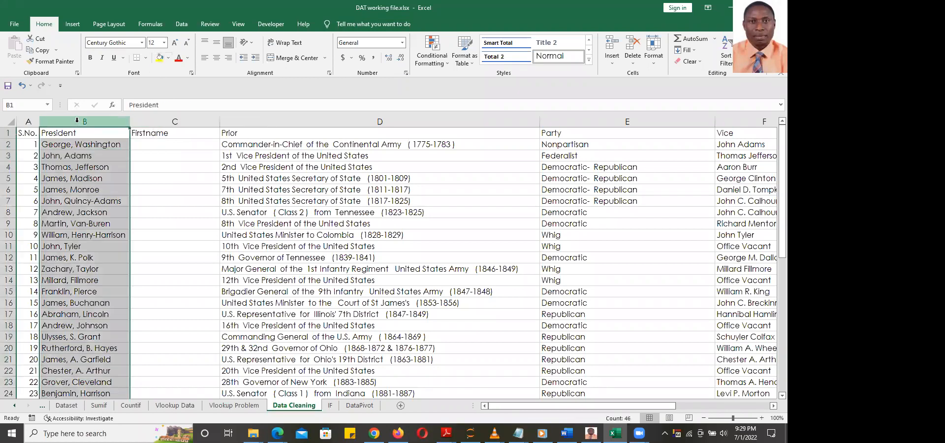
left_click(186, 26)
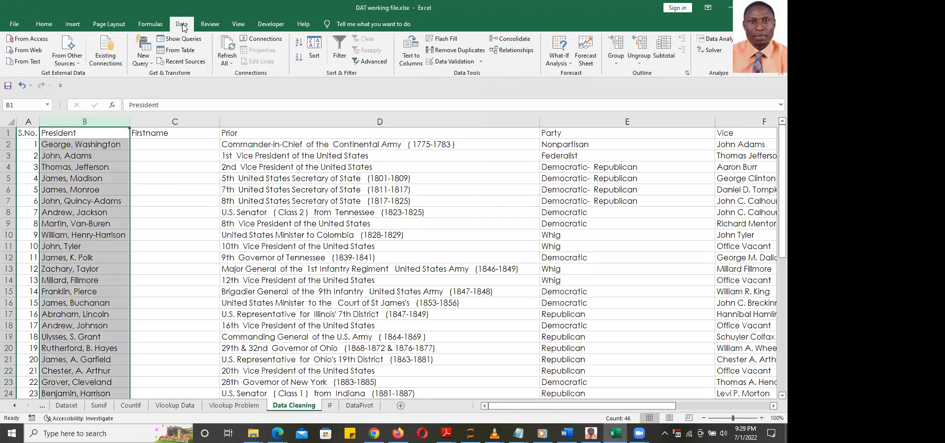
left_click(411, 63)
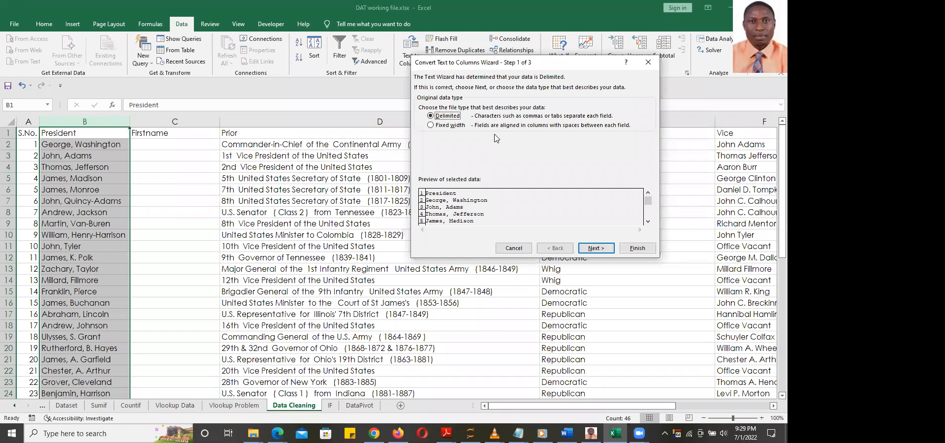
left_click(592, 248)
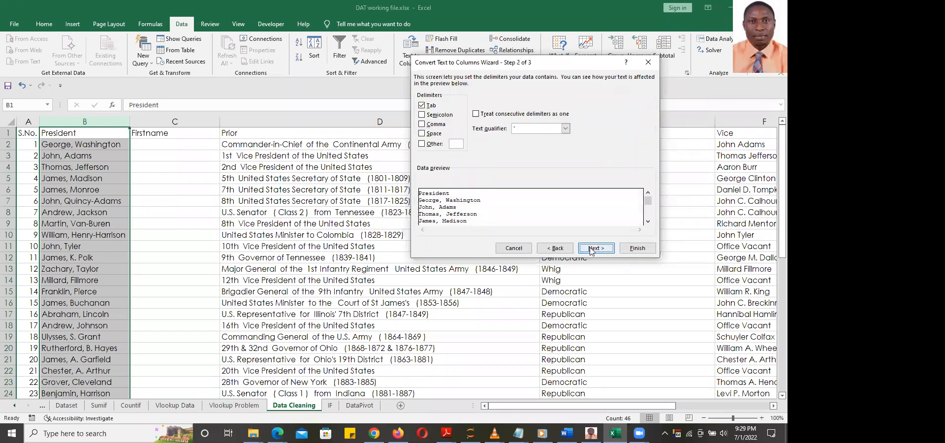
left_click(422, 105)
left_click(422, 124)
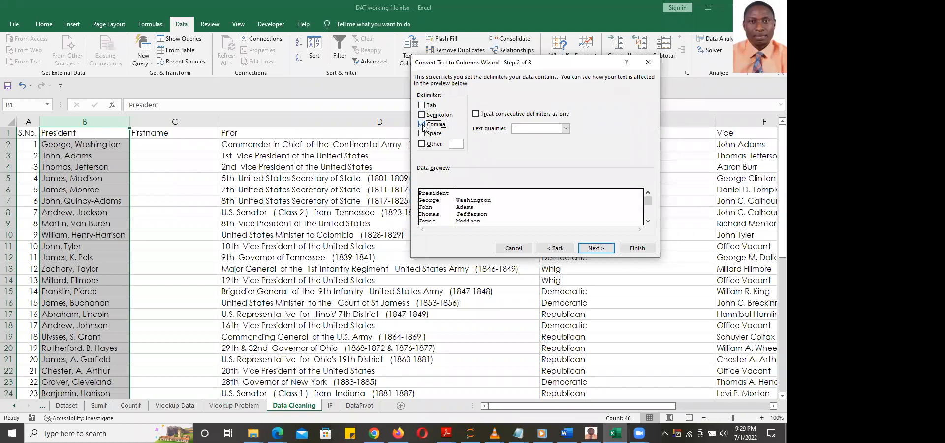
left_click(637, 249)
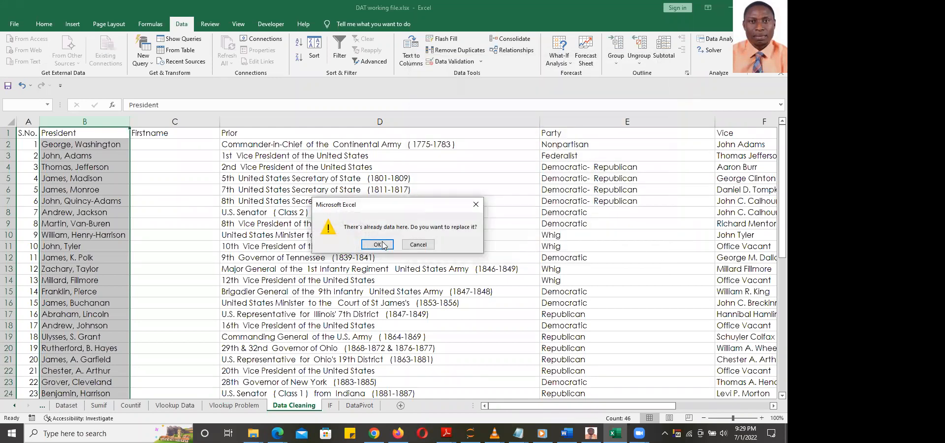
left_click(378, 245)
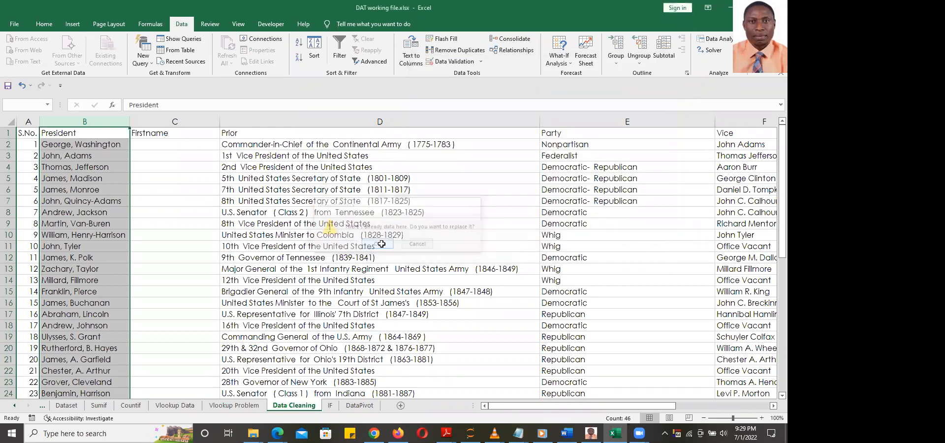
left_click(190, 156)
key("ctrl+c")
left_click(208, 194)
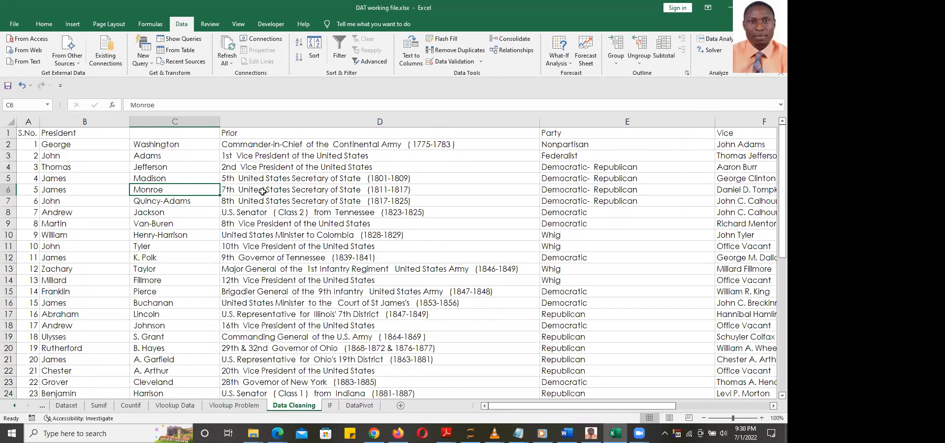
Undo the name split and delete the Firstname header from C1
key("ctrl+z")
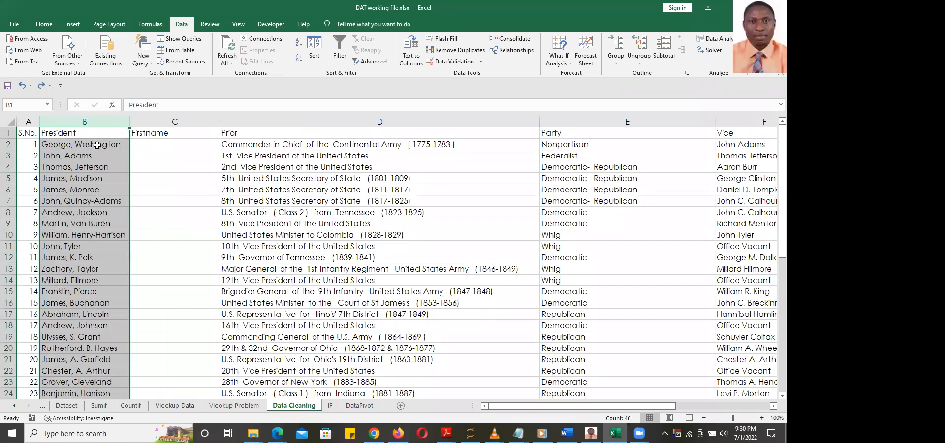
left_click(162, 132)
key("Delete")
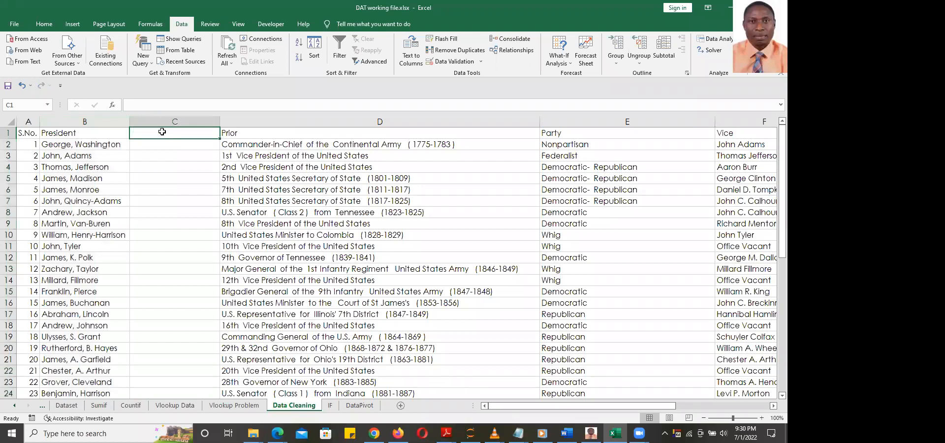
Select the President names from B1 down to row 46
left_click(91, 133)
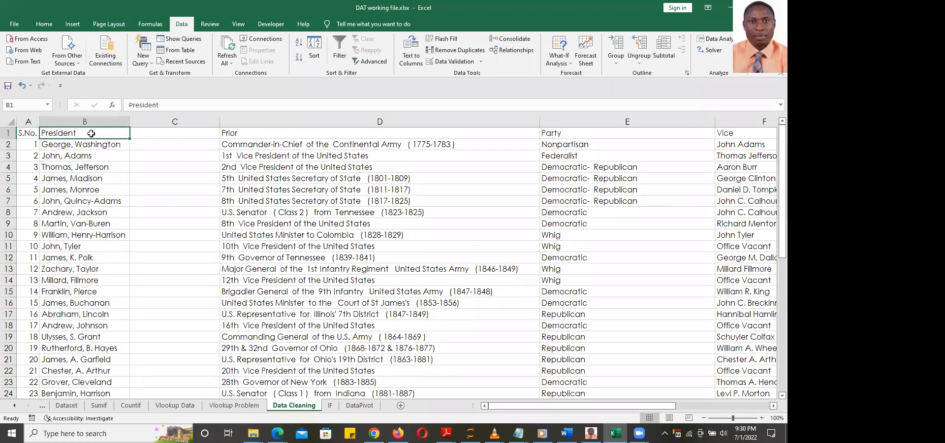
key("ctrl+shift+Down")
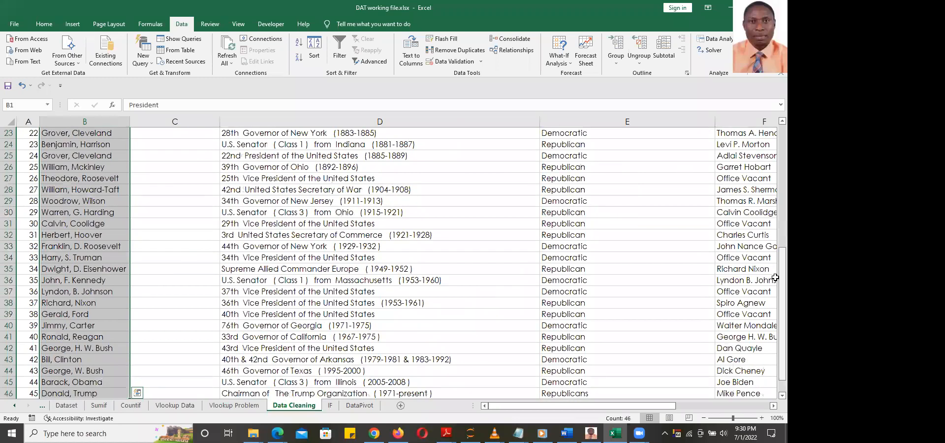
left_click_drag(782, 277, 783, 134)
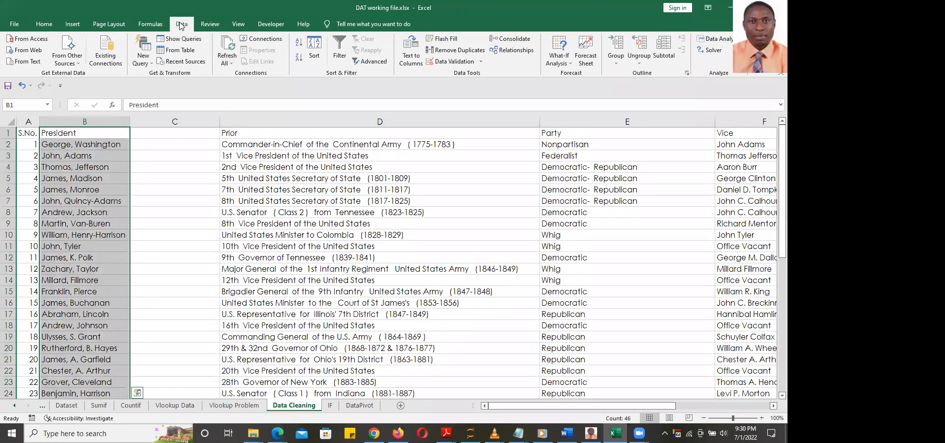
Split the President names at the comma into separate columns using Delimited Text to Columns
left_click(413, 58)
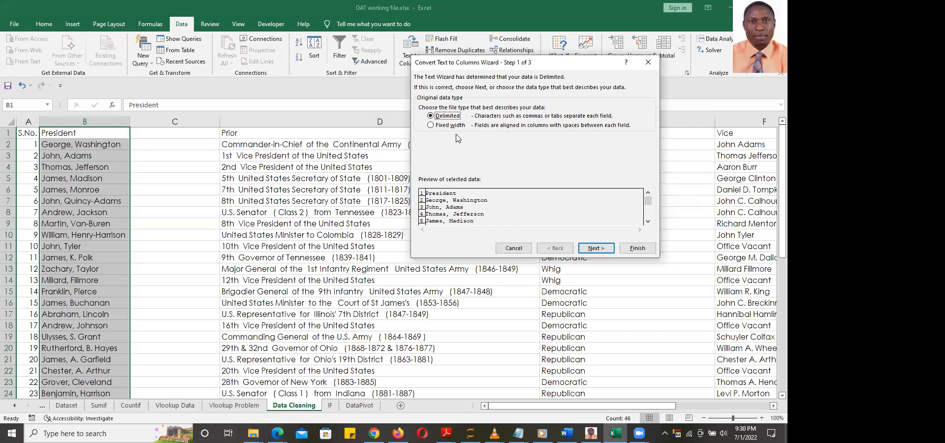
left_click(597, 249)
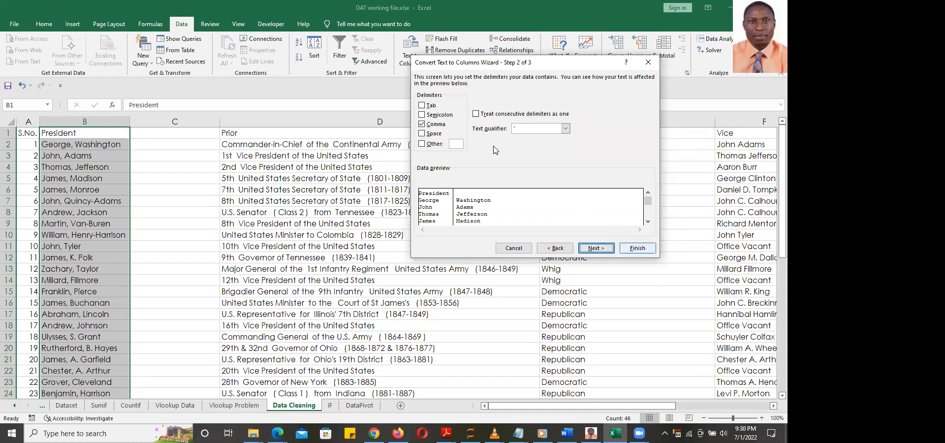
left_click(638, 248)
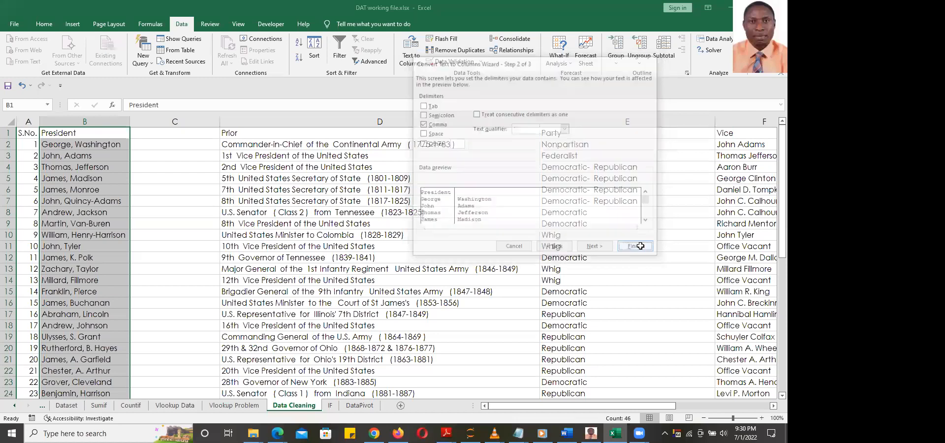
Inspect the split surnames in C3:C5, then undo the split
left_click_drag(175, 156, 174, 178)
left_click(195, 153)
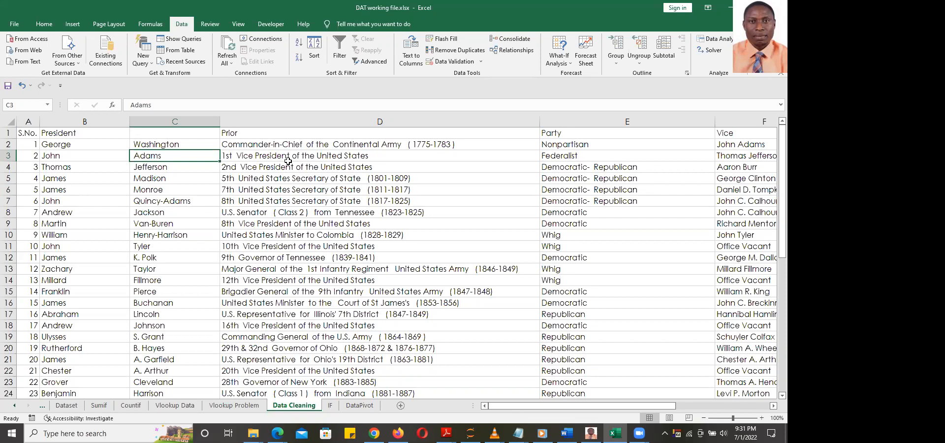
key("ctrl+z")
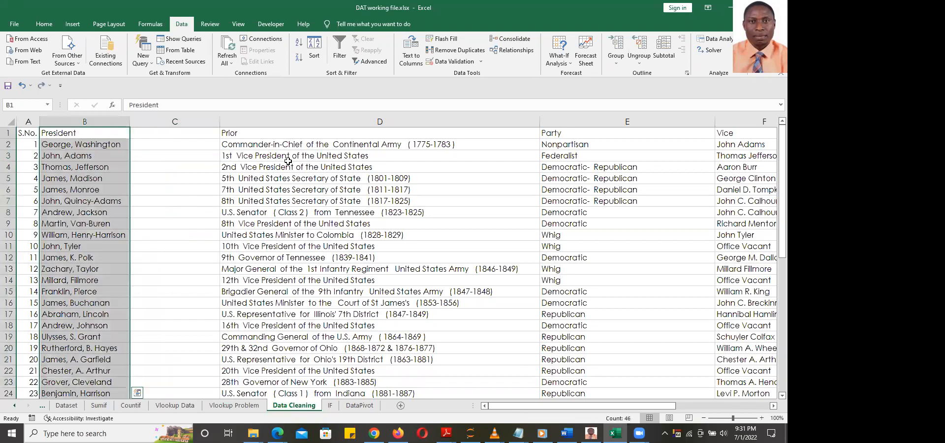
Flash-fill first names from the example George in C2, then undo it and clear C2
left_click(161, 145)
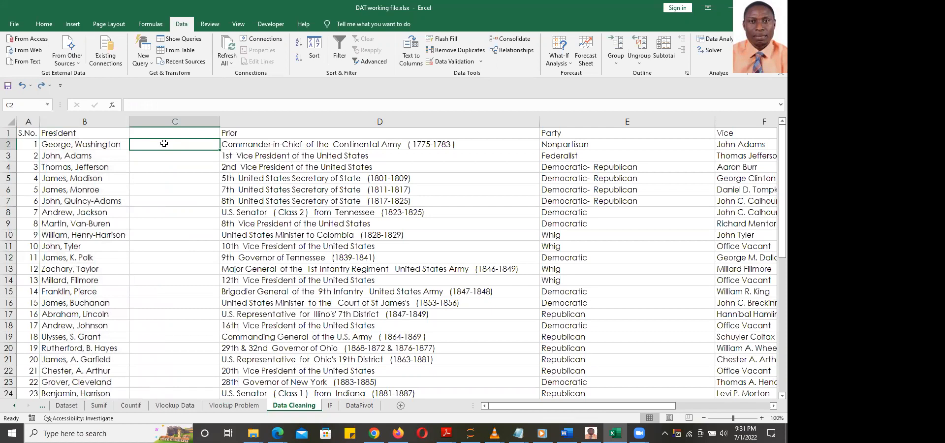
type("George")
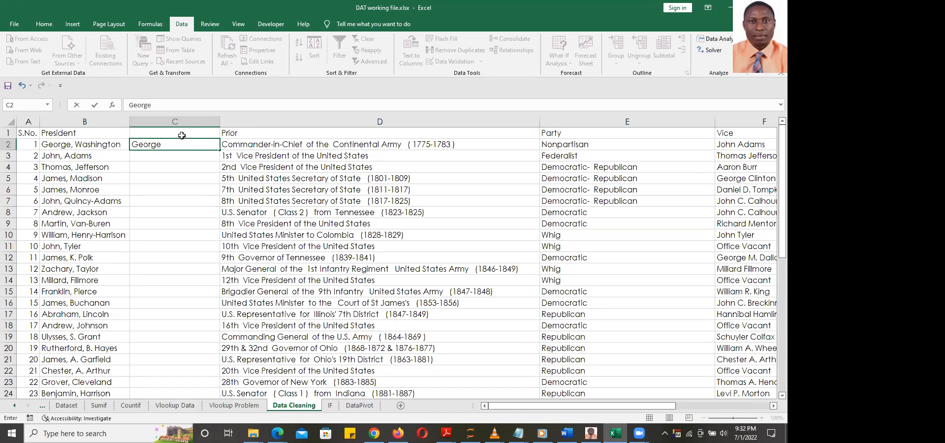
key("Return")
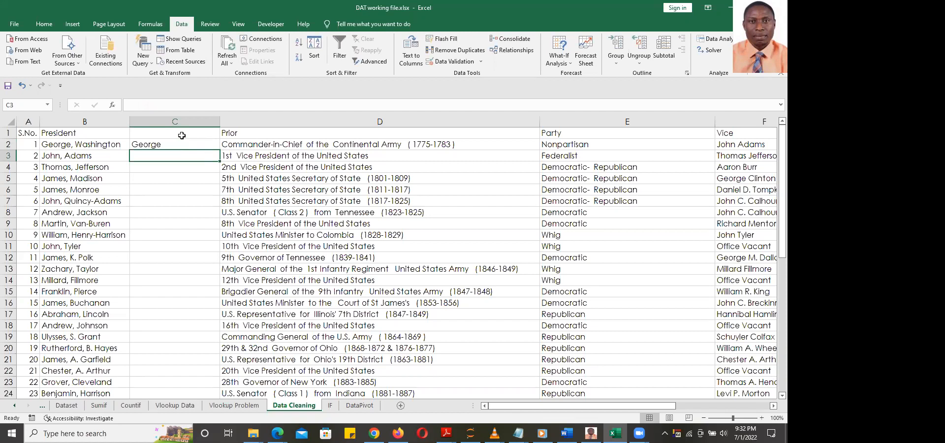
key("Up")
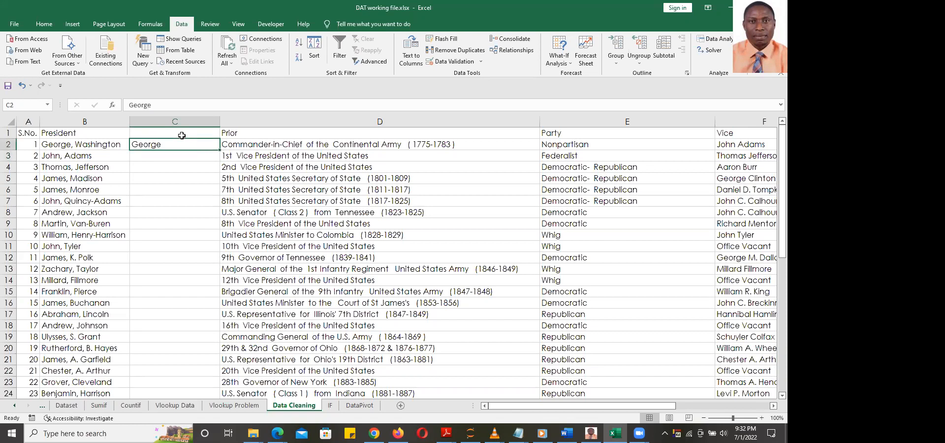
key("ctrl+e")
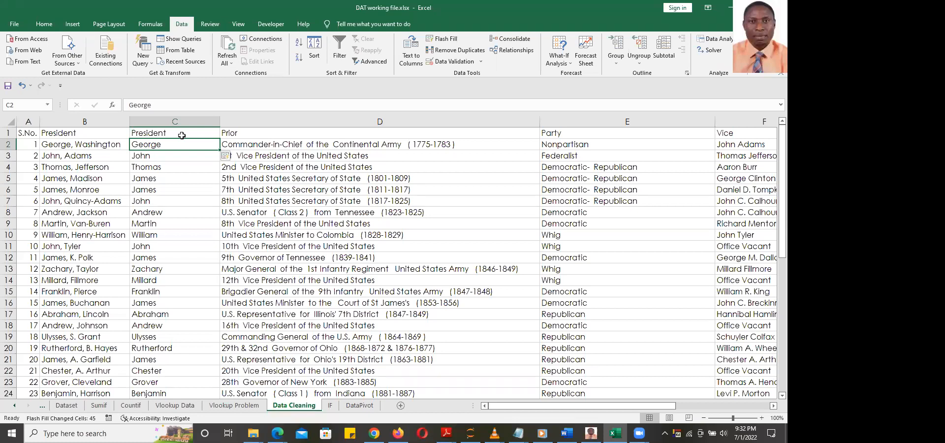
key("ctrl+z")
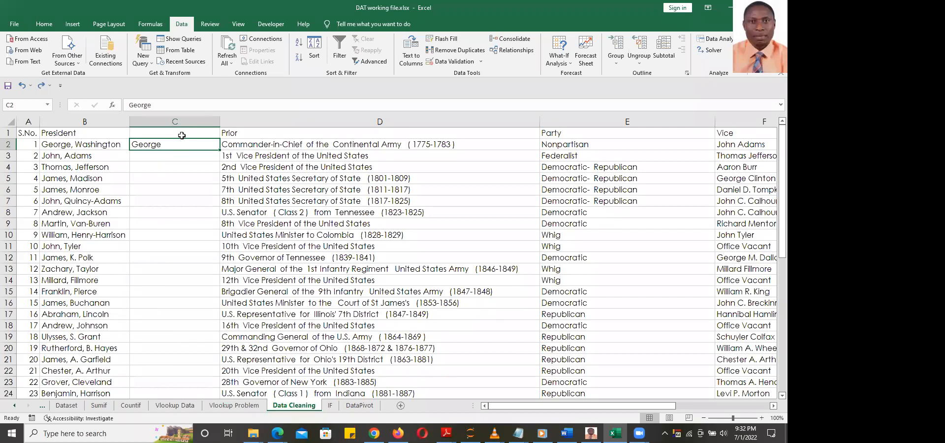
key("ctrl+z")
Flash-fill uppercase first names from the example GEORGE in C2, then undo it
type("GEORGE")
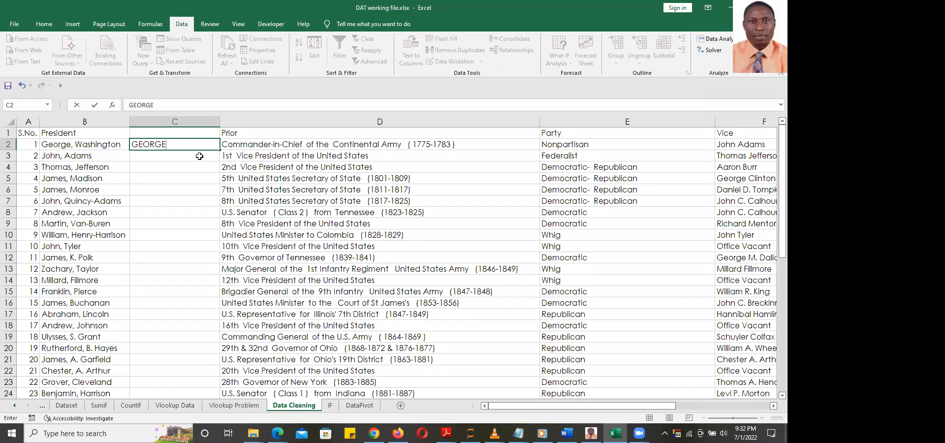
left_click(199, 156)
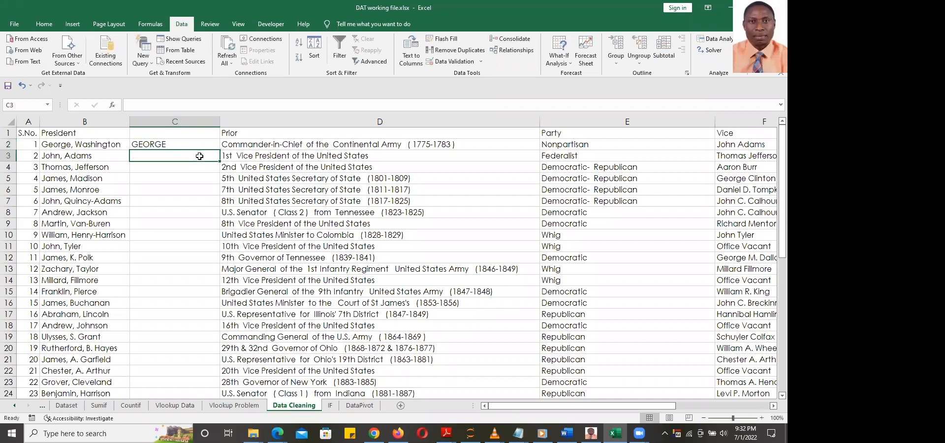
key("Up")
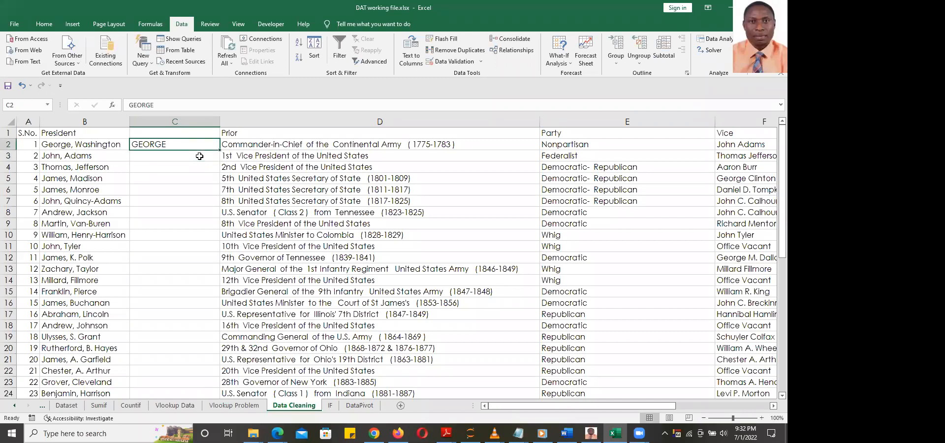
key("ctrl+e")
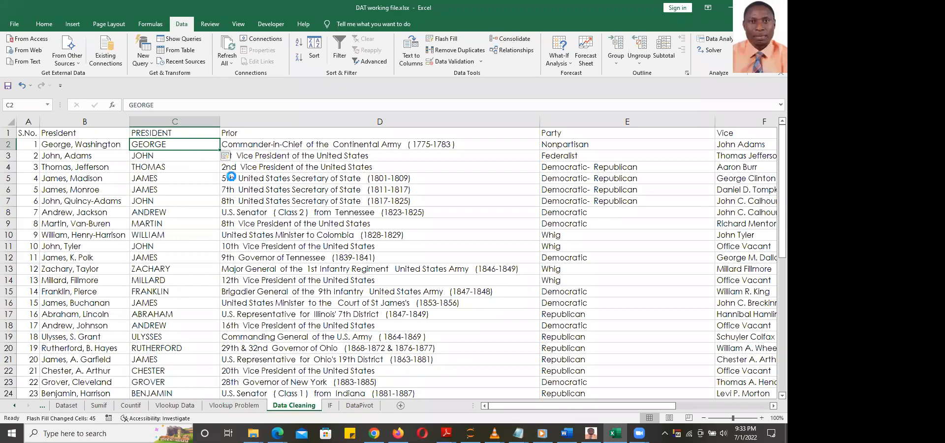
key("ctrl+z")
key("ctrl+z")
key("ctrl+z")
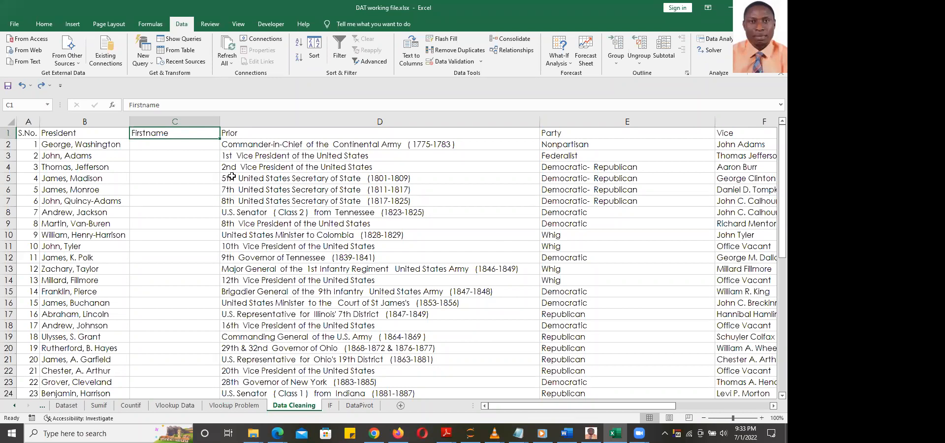
Clear the C1 header, enter George in C2 and flash-fill first names down column C
key("BackSpace")
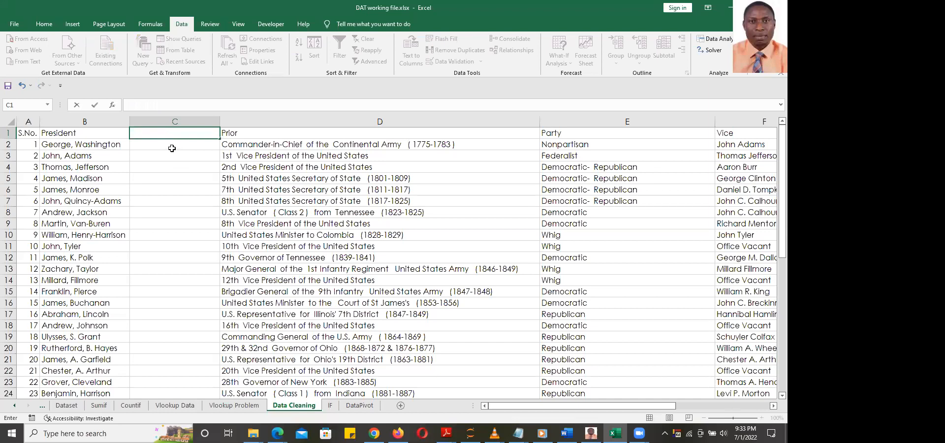
key("Return")
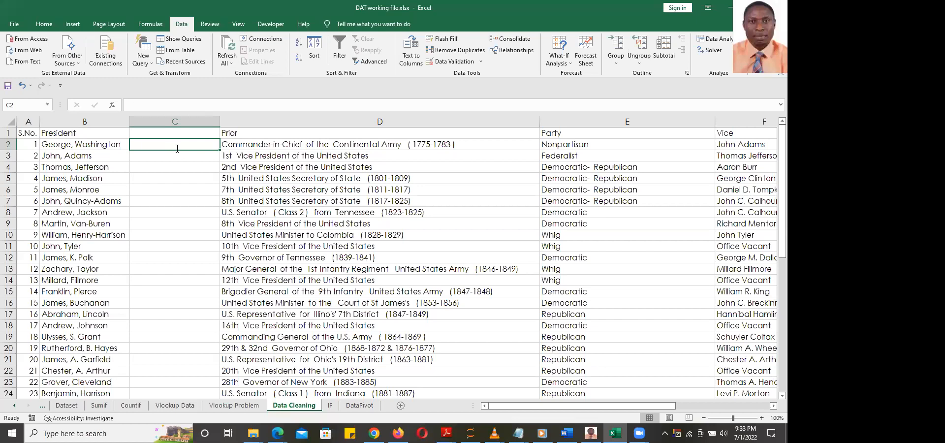
type("George")
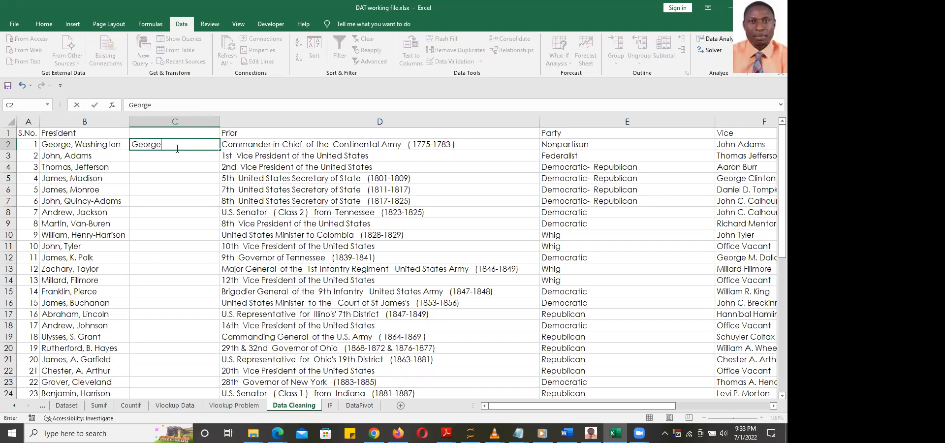
key("Return")
key("Up")
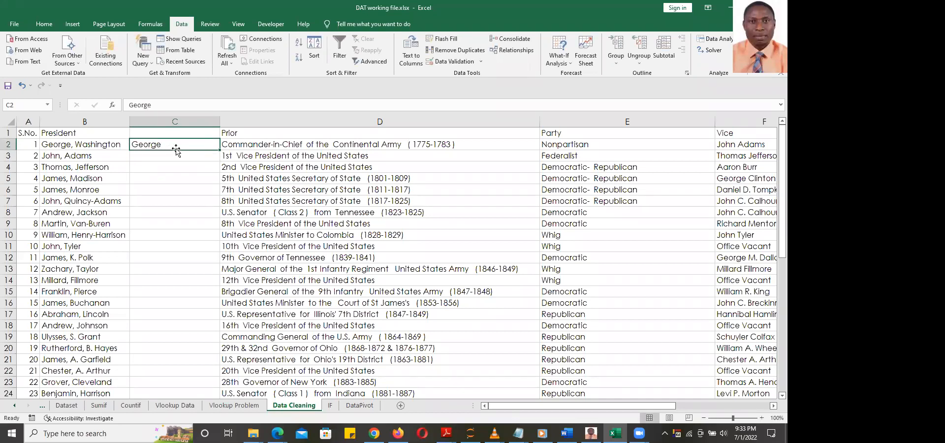
key("Down")
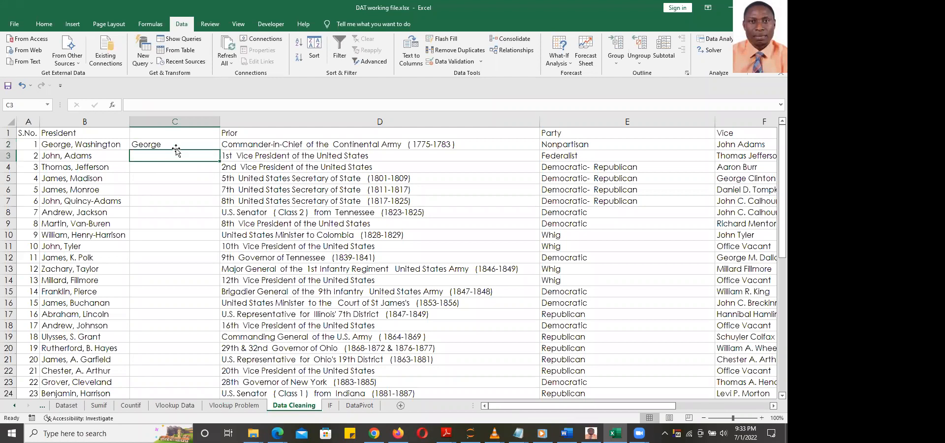
key("Up")
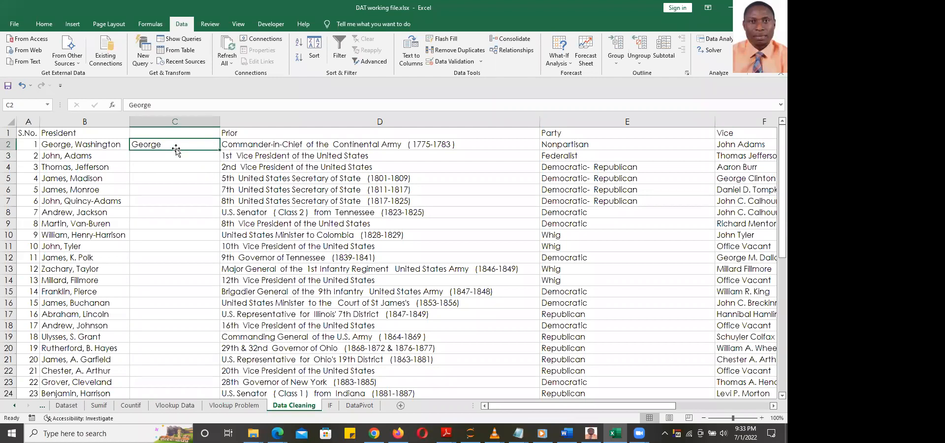
key("ctrl+e")
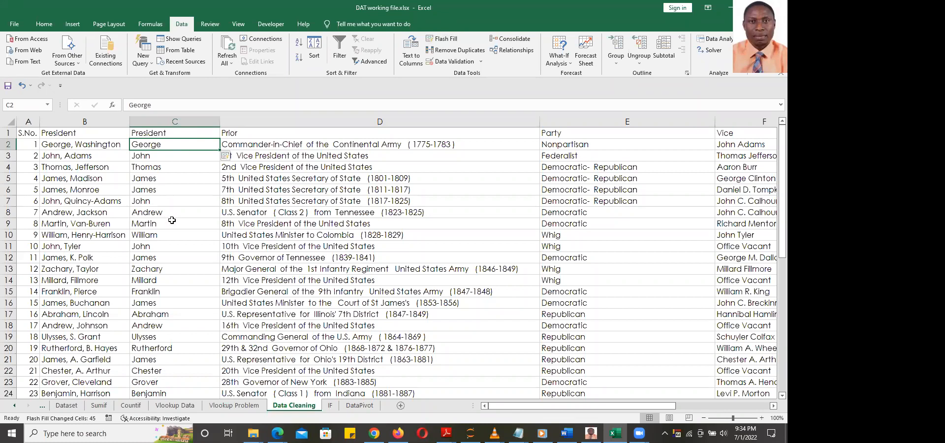
Undo the fill and reapply Flash Fill from the Data ribbon
key("ctrl+z")
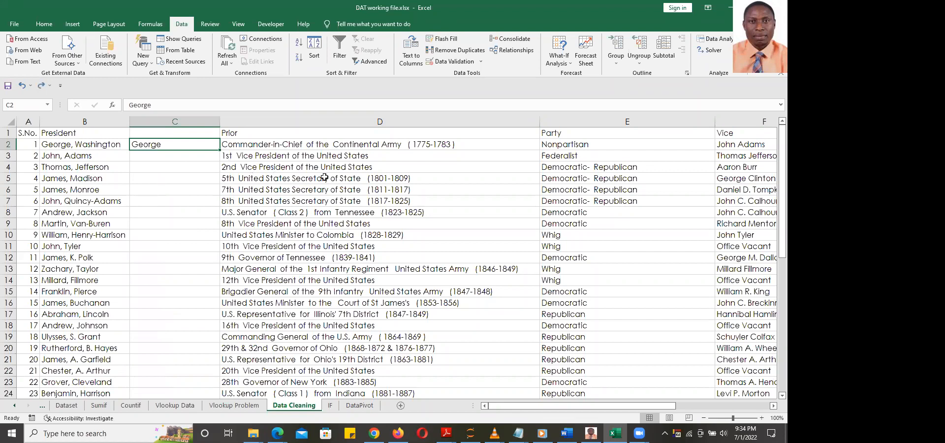
left_click(445, 39)
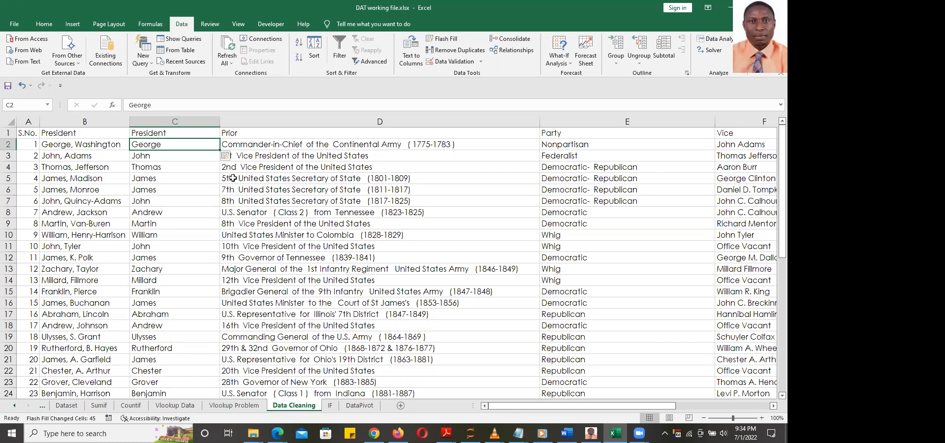
left_click(44, 24)
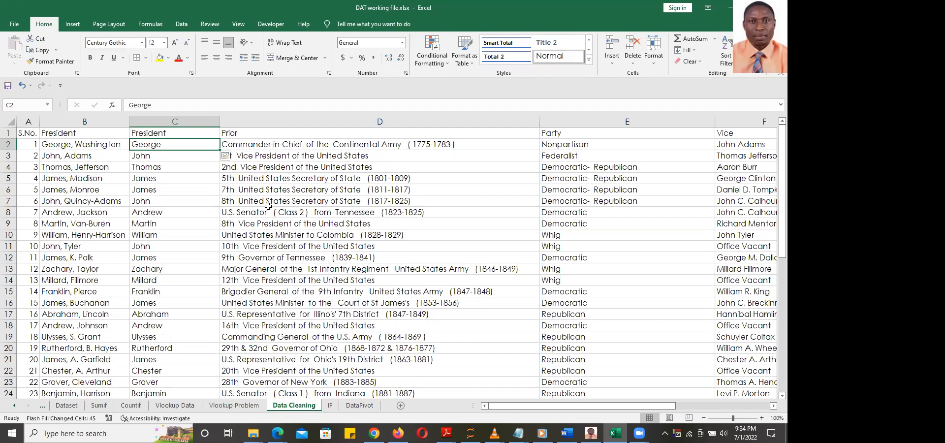
Scroll right to show the date updated values in column H and empty columns K–M
left_click(202, 170)
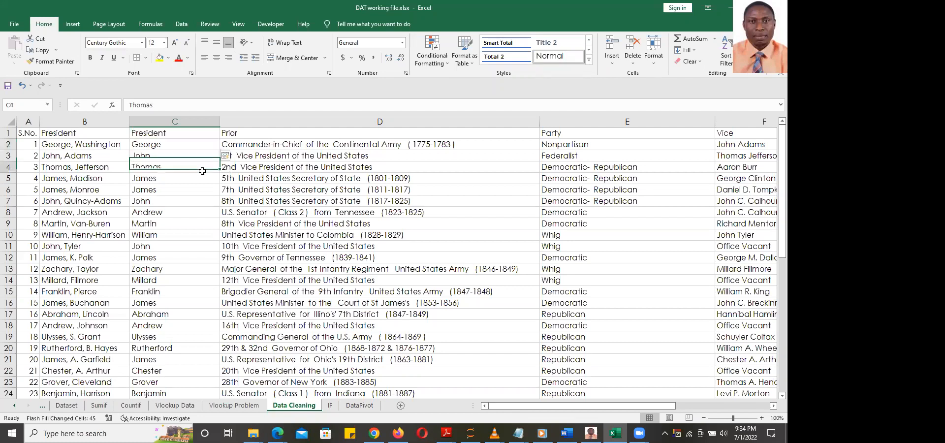
left_click(408, 234)
left_click(479, 279)
left_click_drag(581, 406, 698, 411)
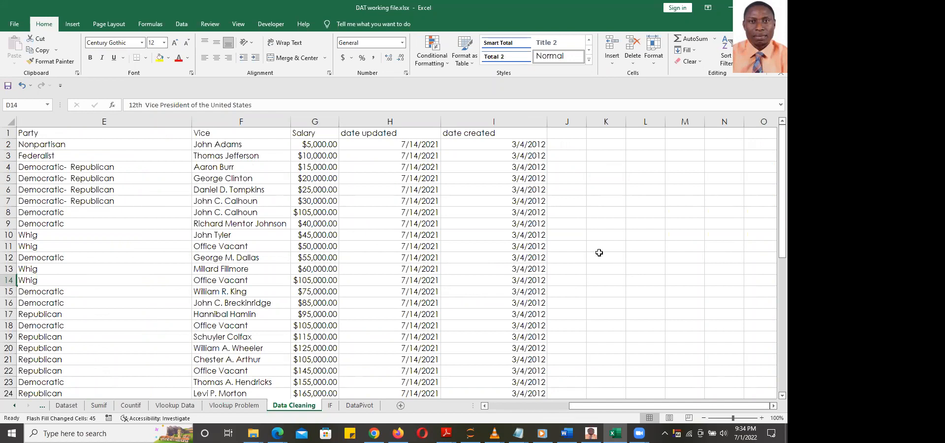
left_click_drag(382, 146, 418, 281)
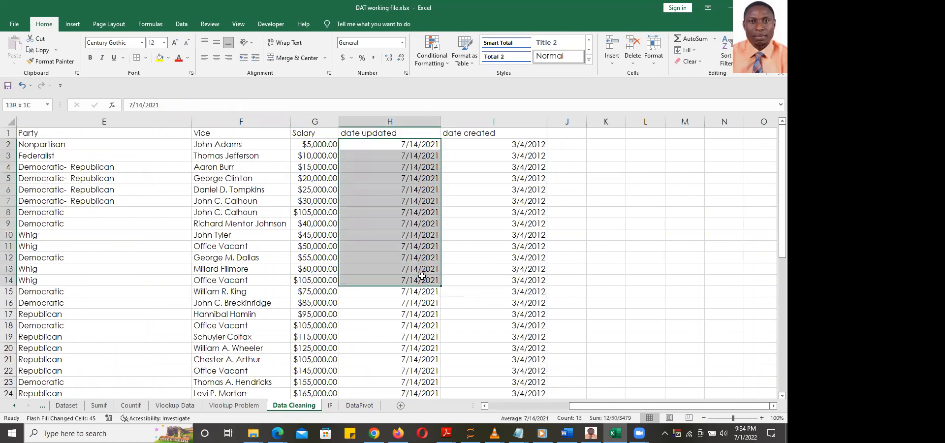
left_click(418, 144)
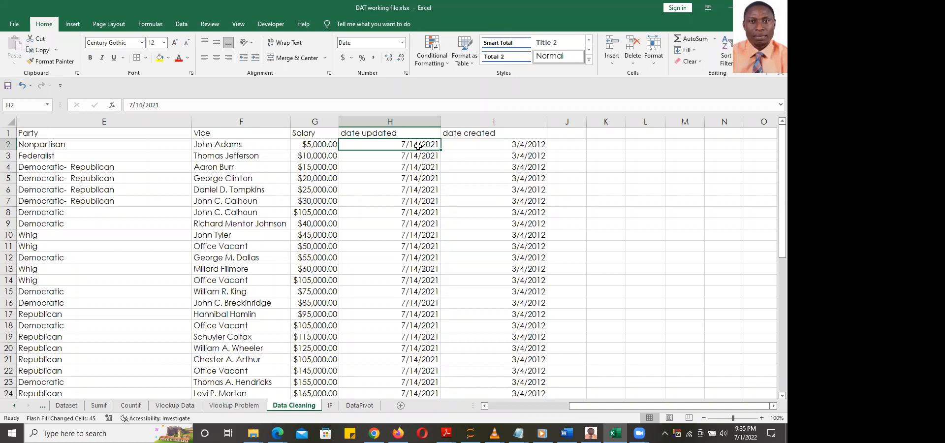
left_click(603, 144)
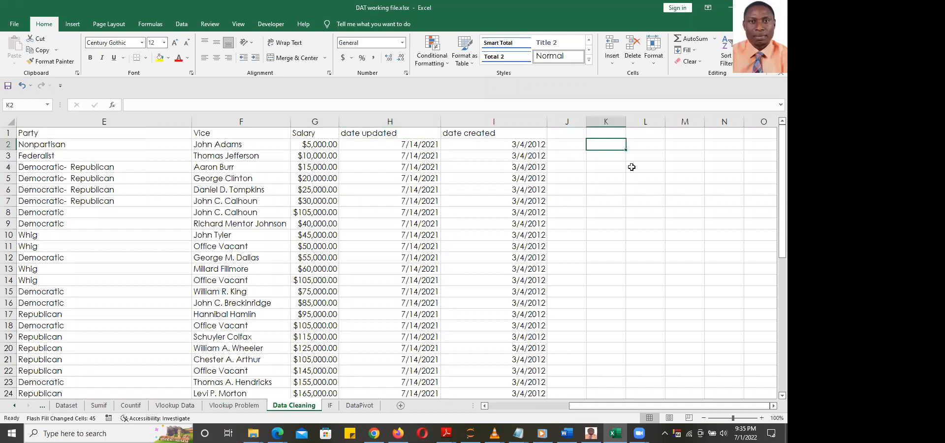
Enter =DAY(H2) in K2, giving 14
type("=")
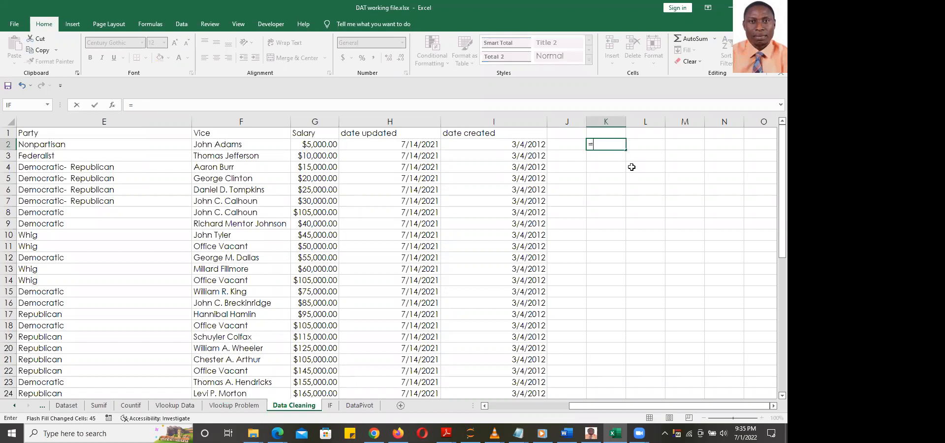
type("day")
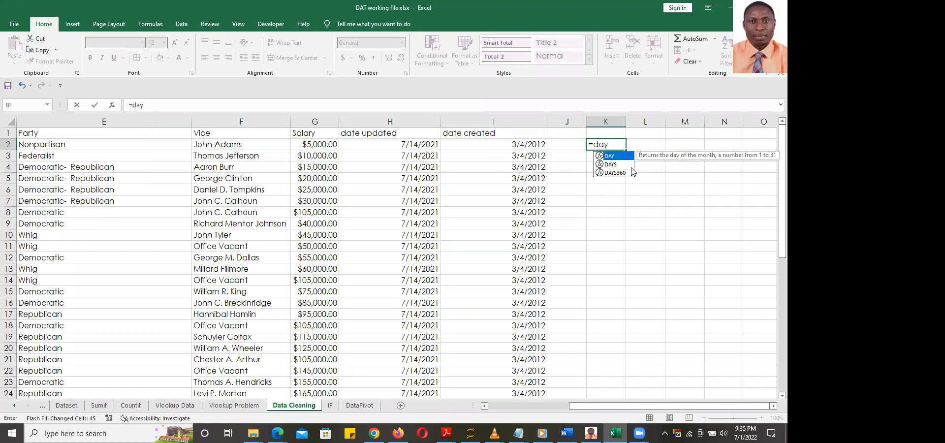
key("Tab")
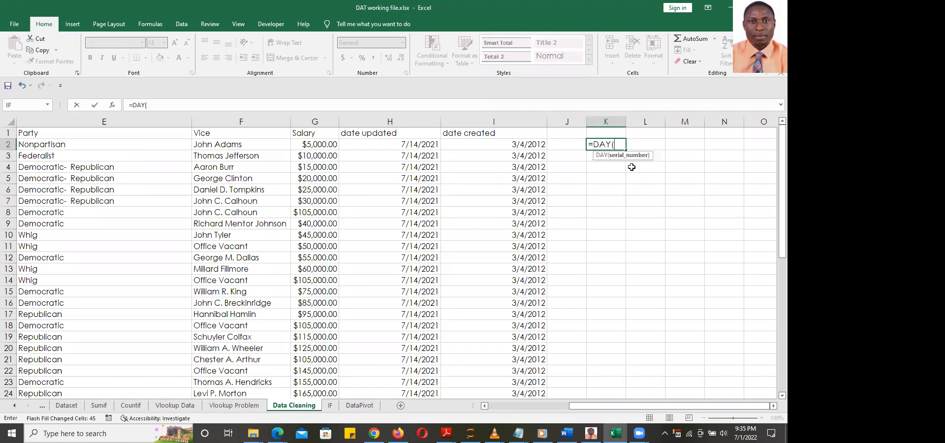
left_click(415, 146)
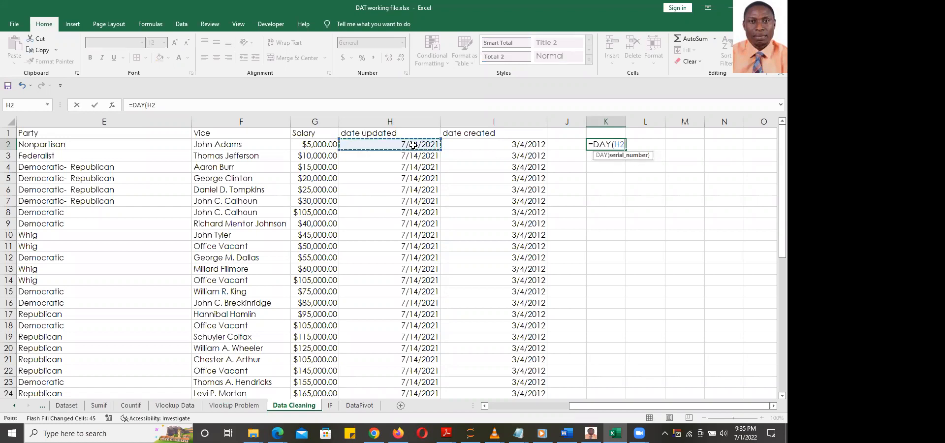
type(")")
key("Return")
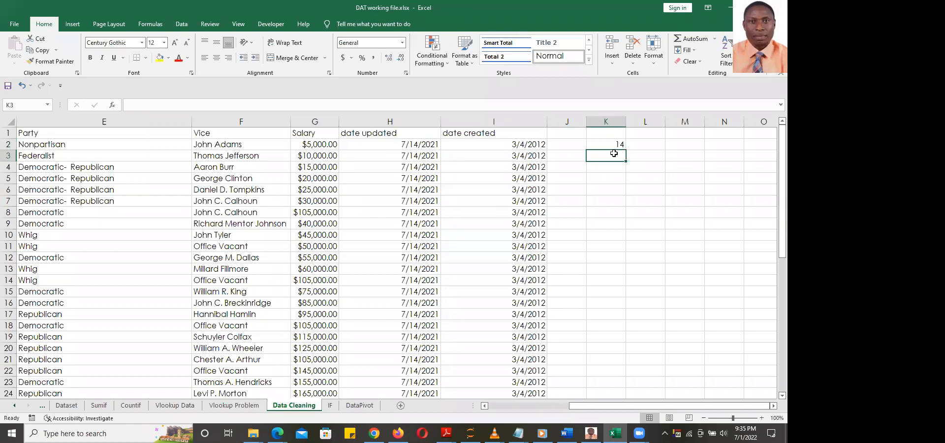
left_click(612, 144)
Enter =MONTH(H2) in L2, giving 7
left_click(638, 144)
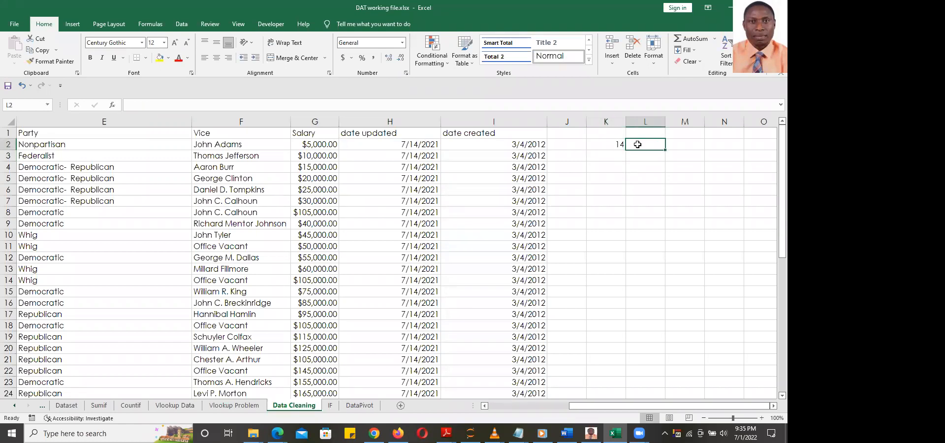
type("=month")
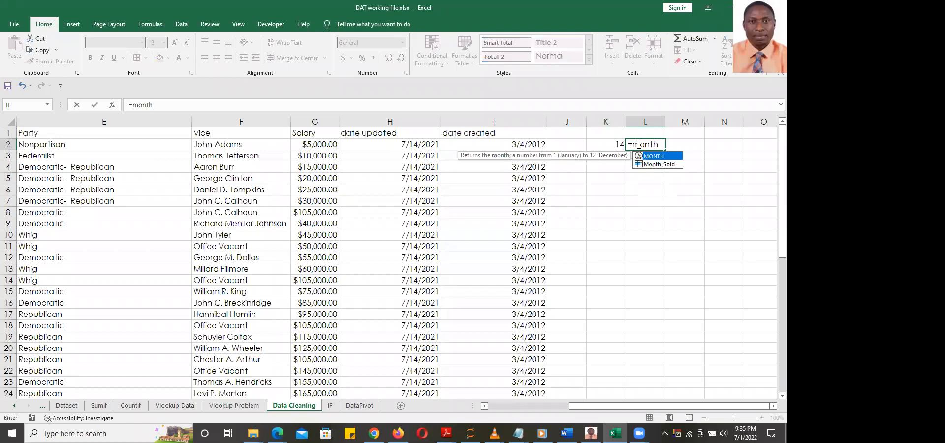
key("Tab")
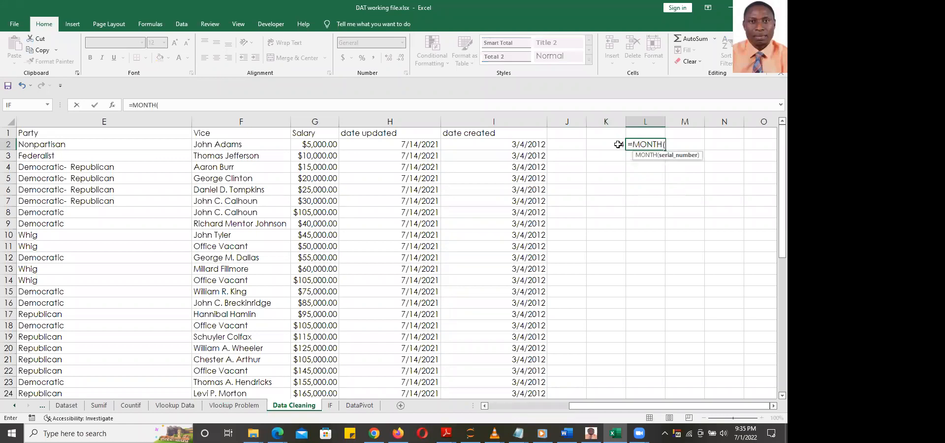
left_click(414, 143)
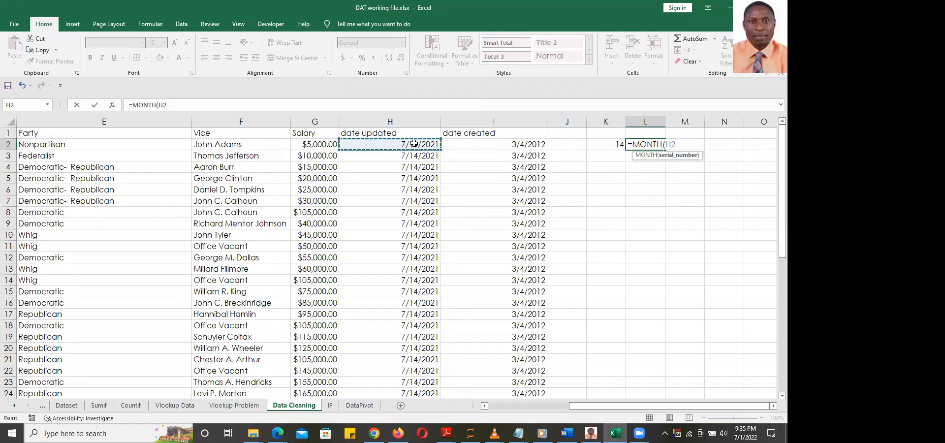
type(")")
key("Return")
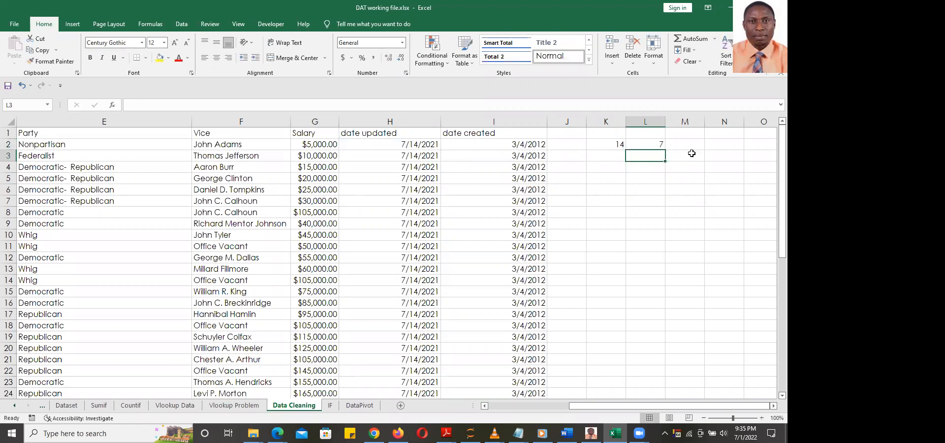
Enter =YEAR(H2) in M2, giving 2021
left_click(691, 144)
type("=year")
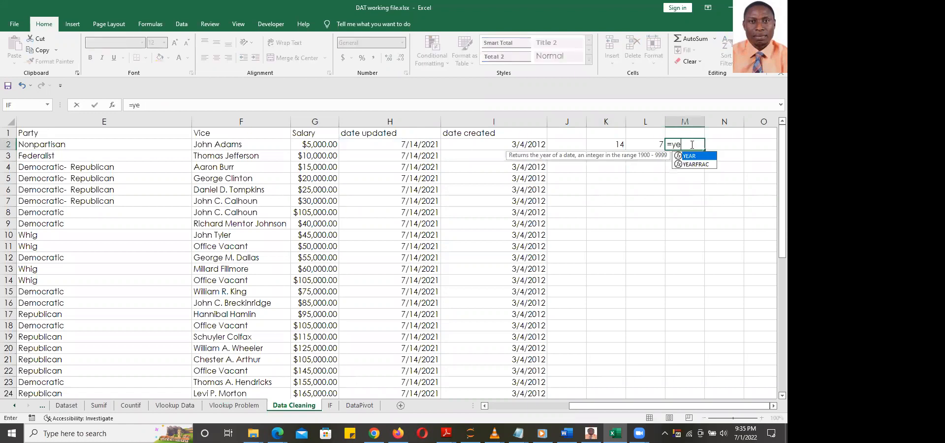
key("Tab")
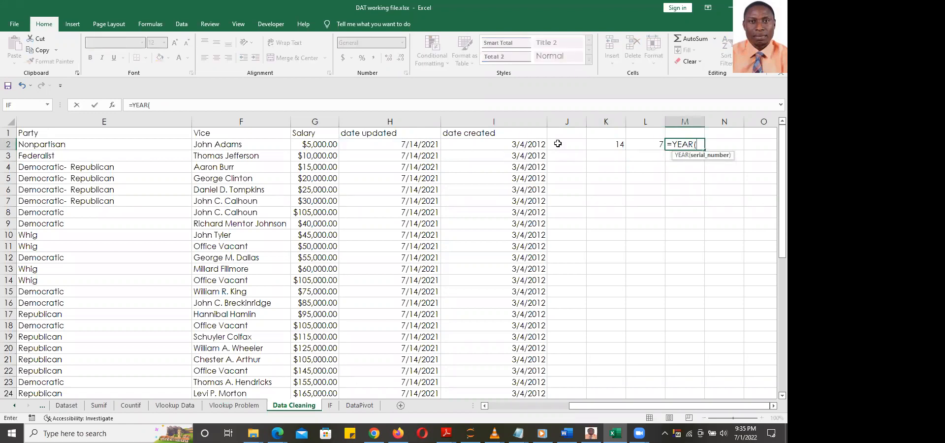
left_click(427, 146)
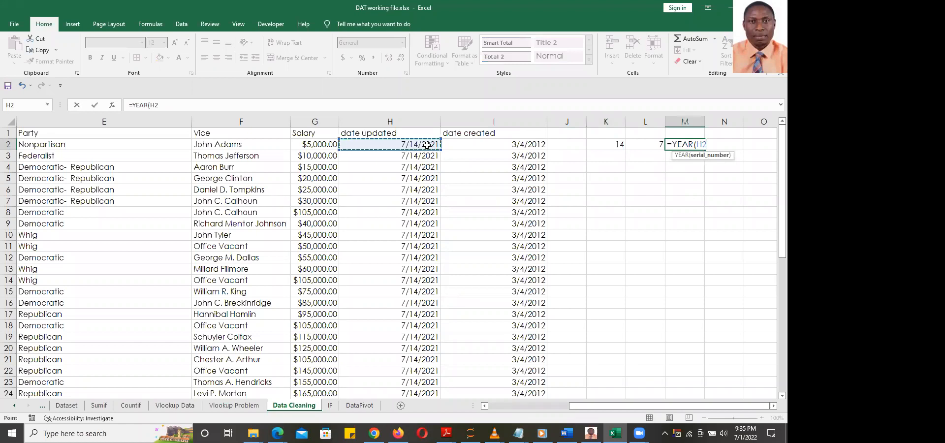
key("Return")
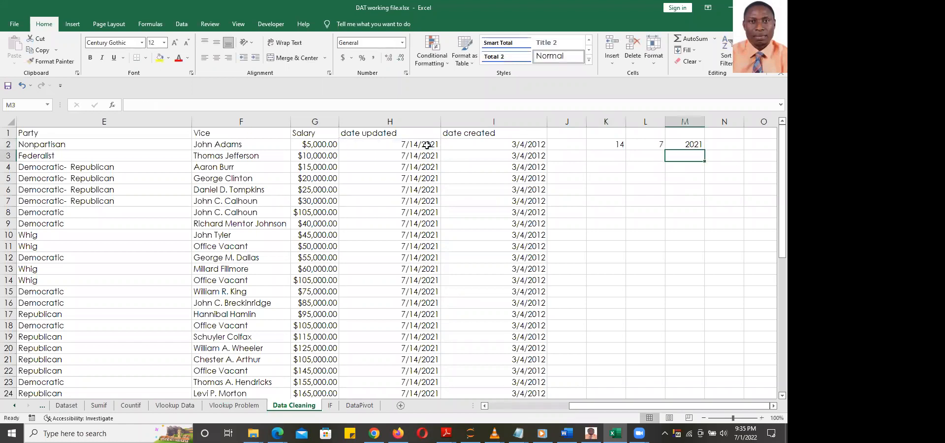
left_click(608, 144)
Fill the DAY, MONTH and YEAR formulas from K2:M2 down their columns
double_click(625, 150)
left_click_drag(625, 150, 624, 396)
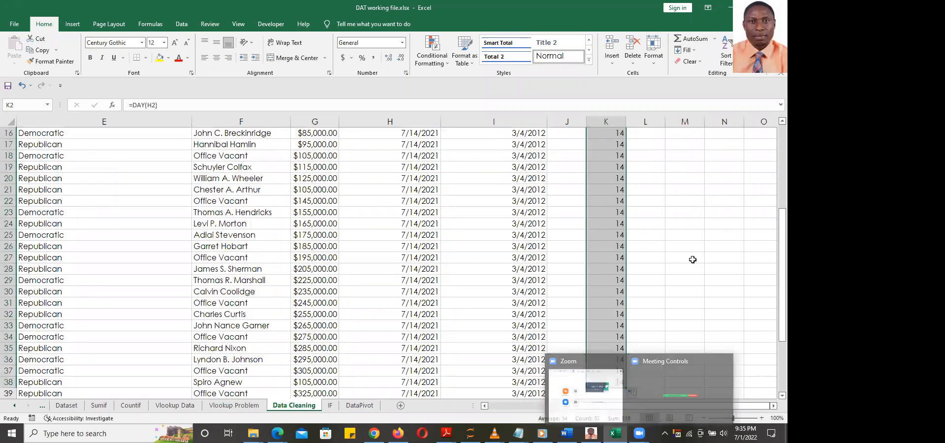
scroll(721, 271, "up", 5)
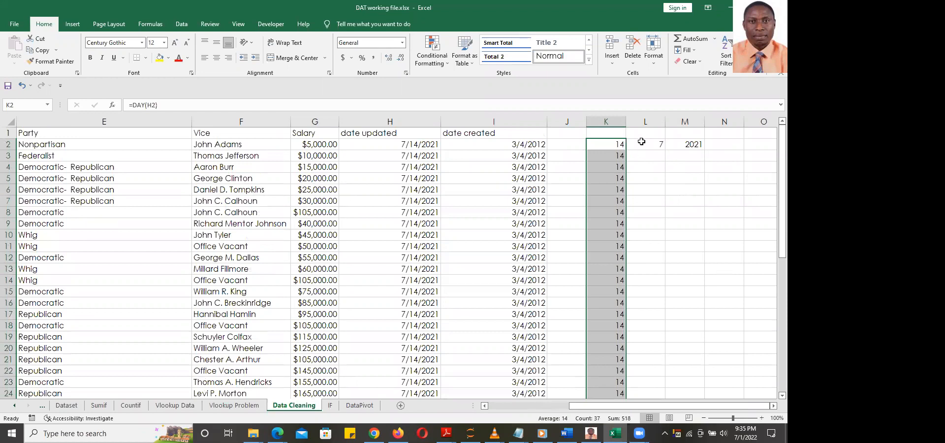
left_click(642, 142)
left_click_drag(666, 149, 687, 375)
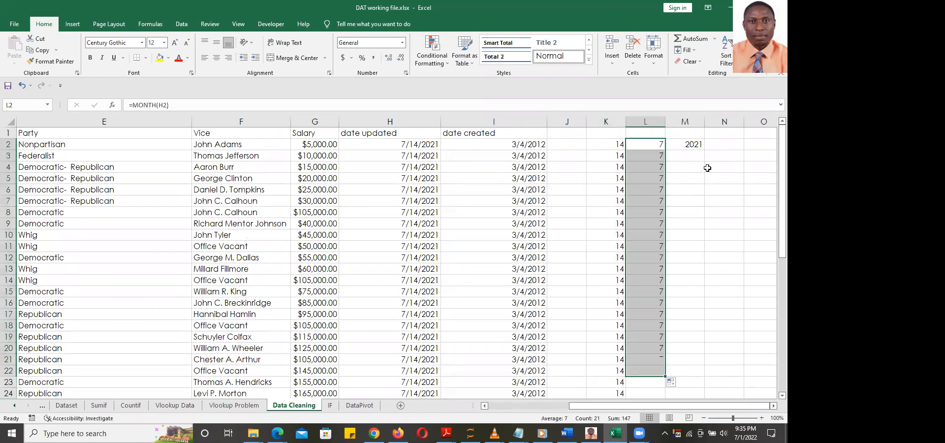
left_click(695, 143)
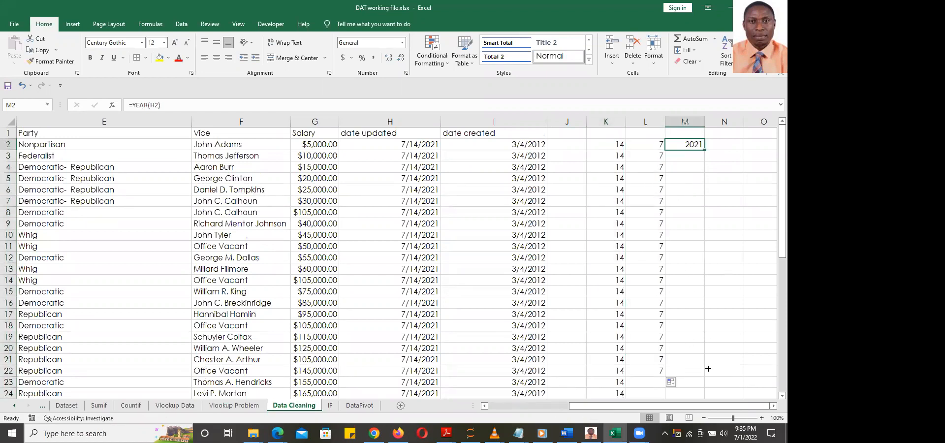
left_click_drag(704, 150, 699, 360)
Check that the copied year formula in M11 references H11
left_click(688, 246)
double_click(688, 246)
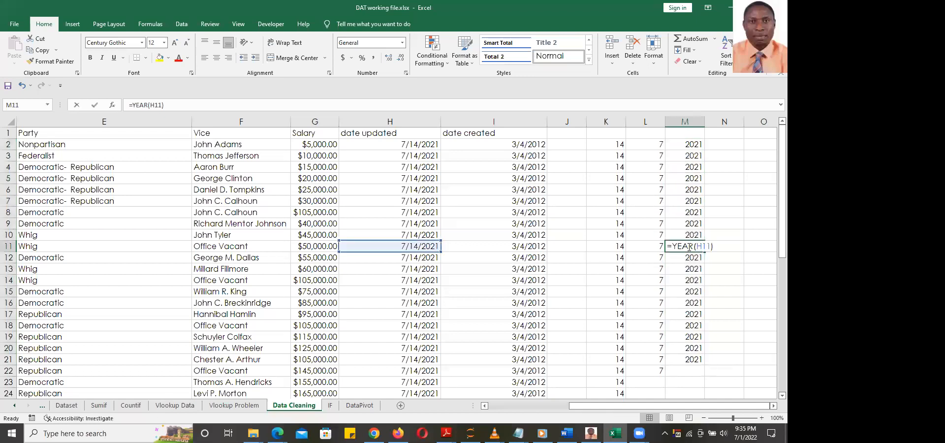
left_click(716, 202)
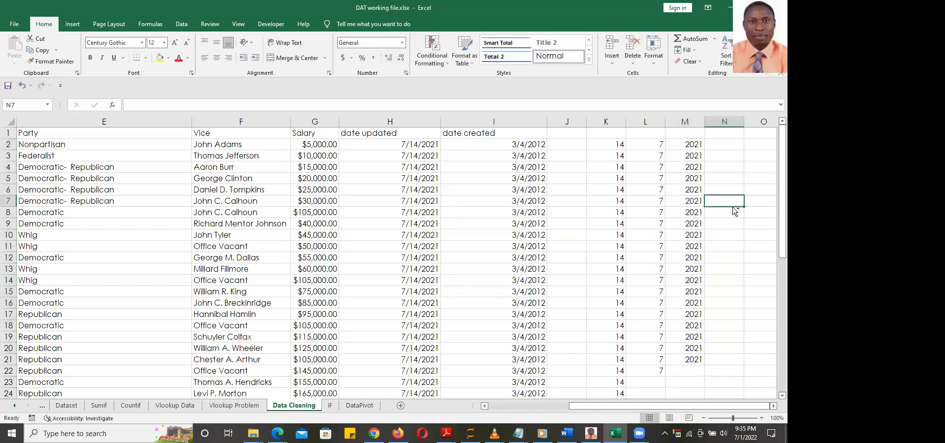
left_click(723, 269)
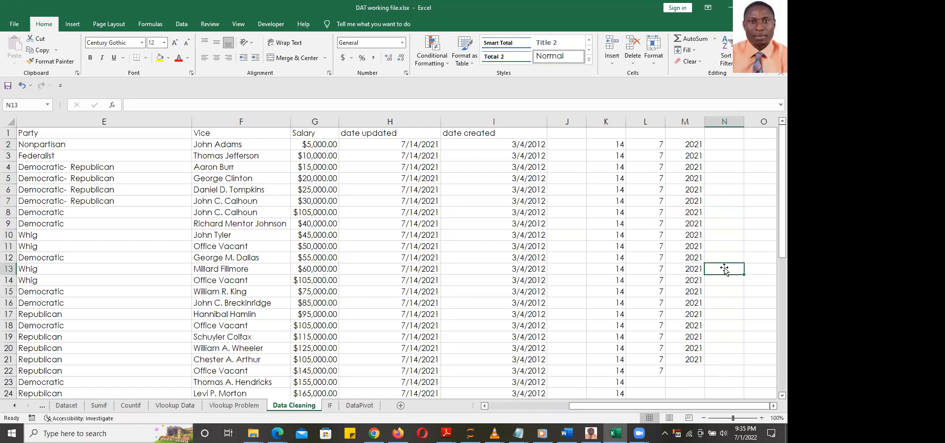
scroll(734, 226, "down", 8)
scroll(734, 226, "up", 8)
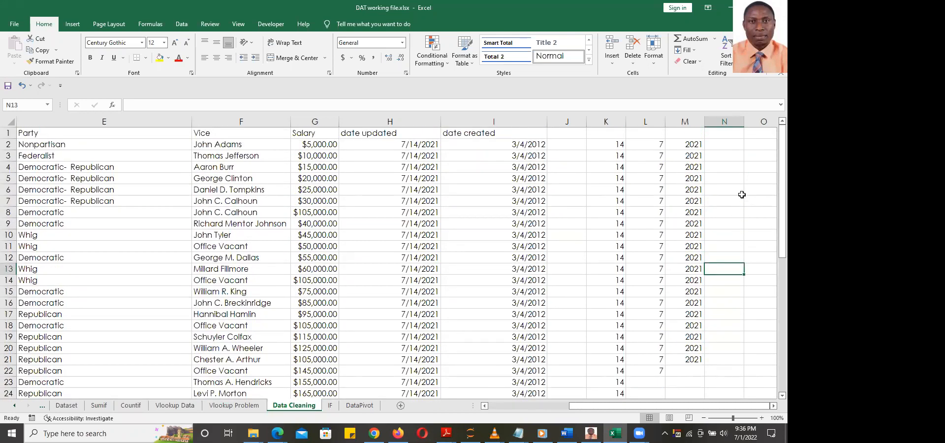